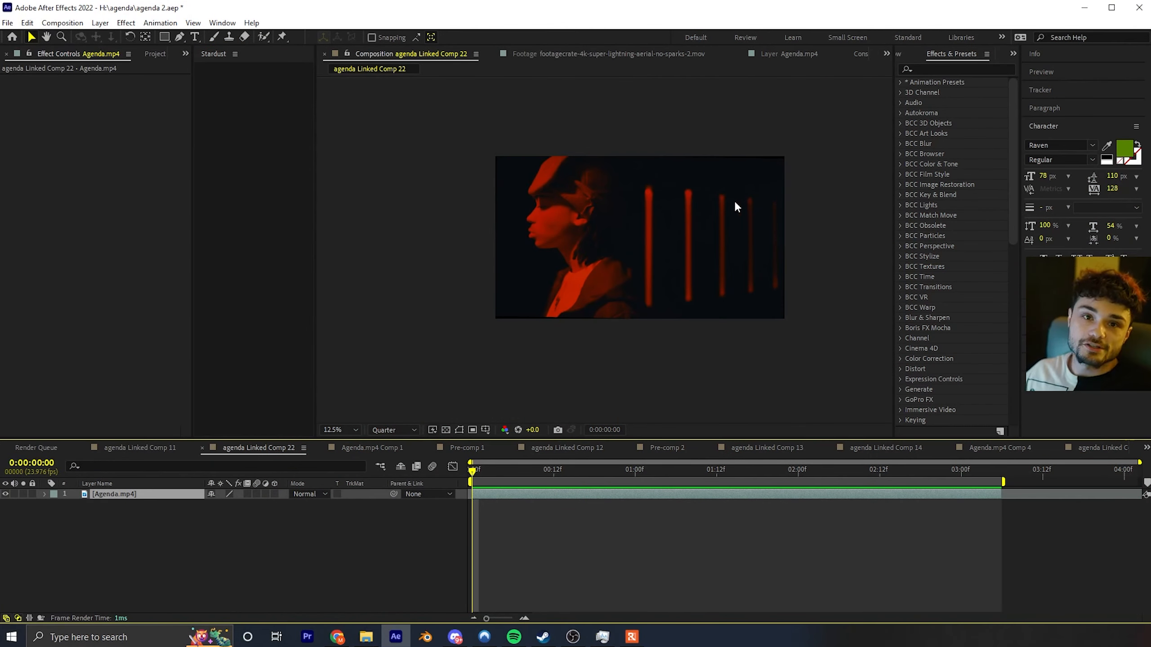
# Find the Shatter effect, apply it to the Agenda.mp4 layer, and scrub the opening frames to inspect it.
pyautogui.click(994, 140)
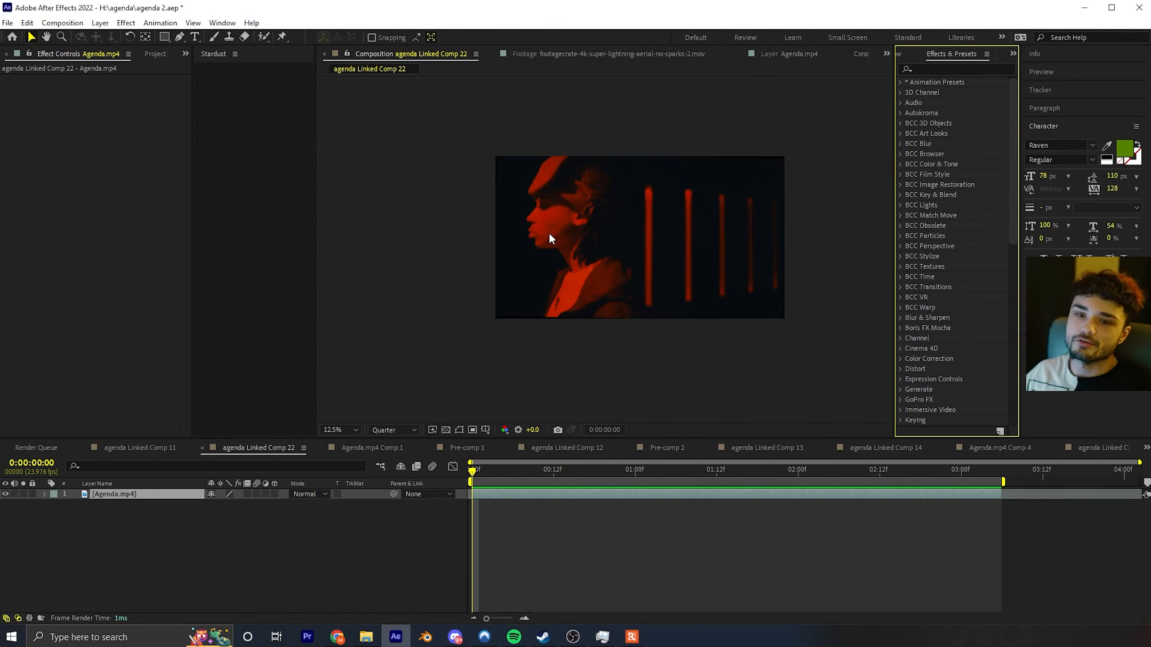
pyautogui.click(906, 70)
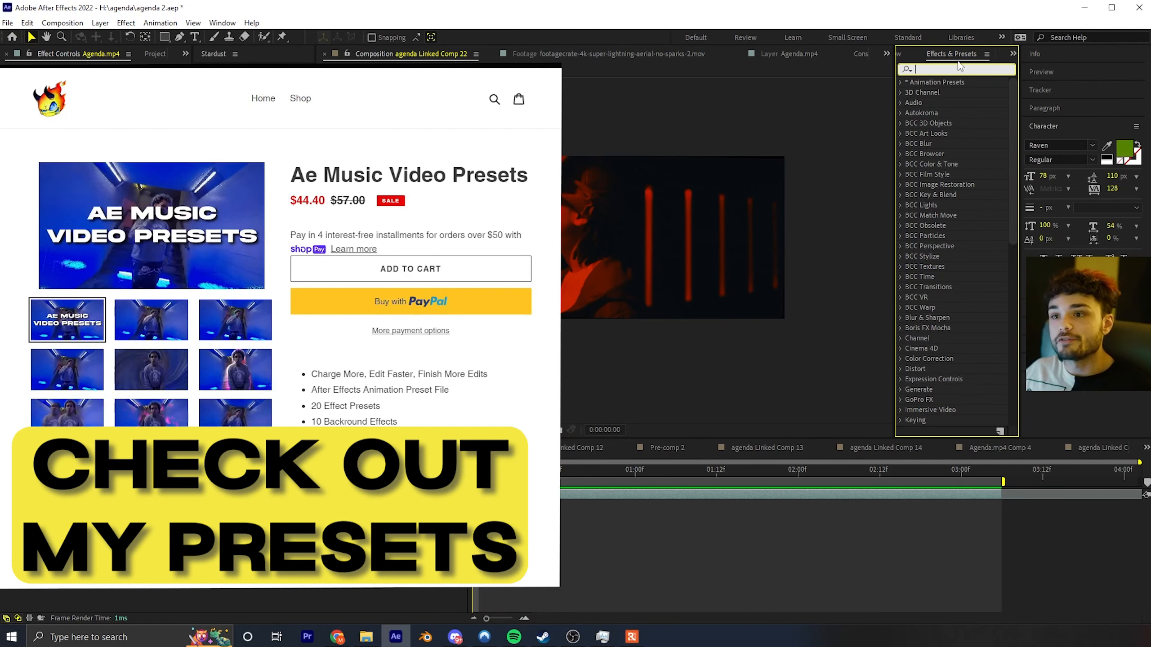
pyautogui.click(222, 22)
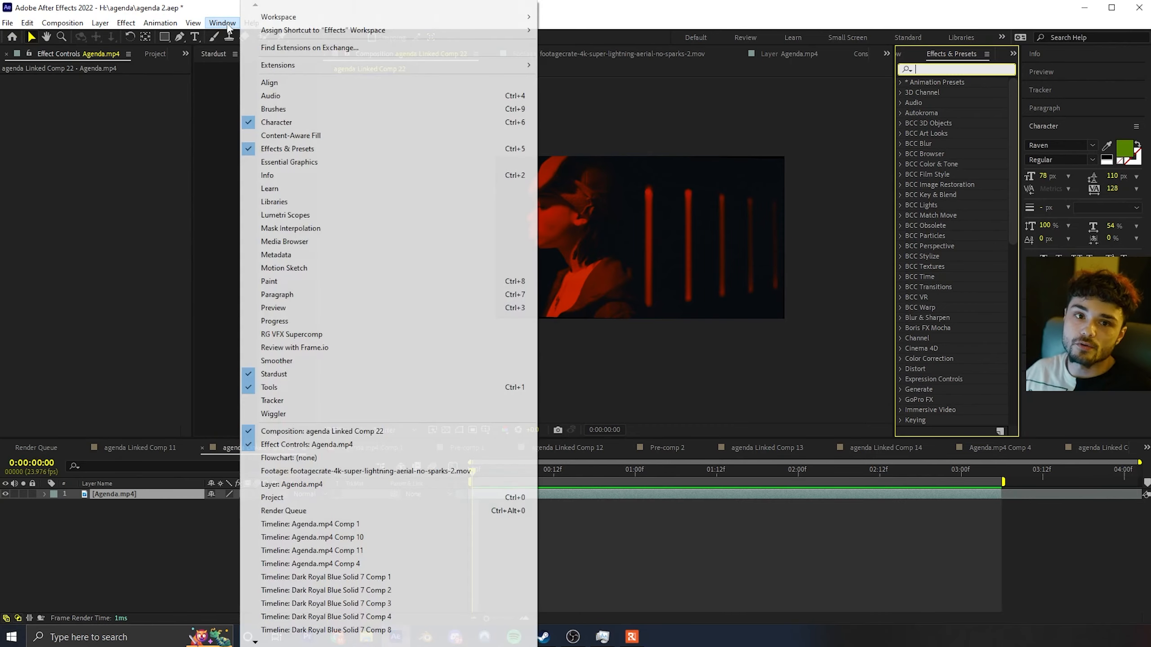
pyautogui.click(936, 67)
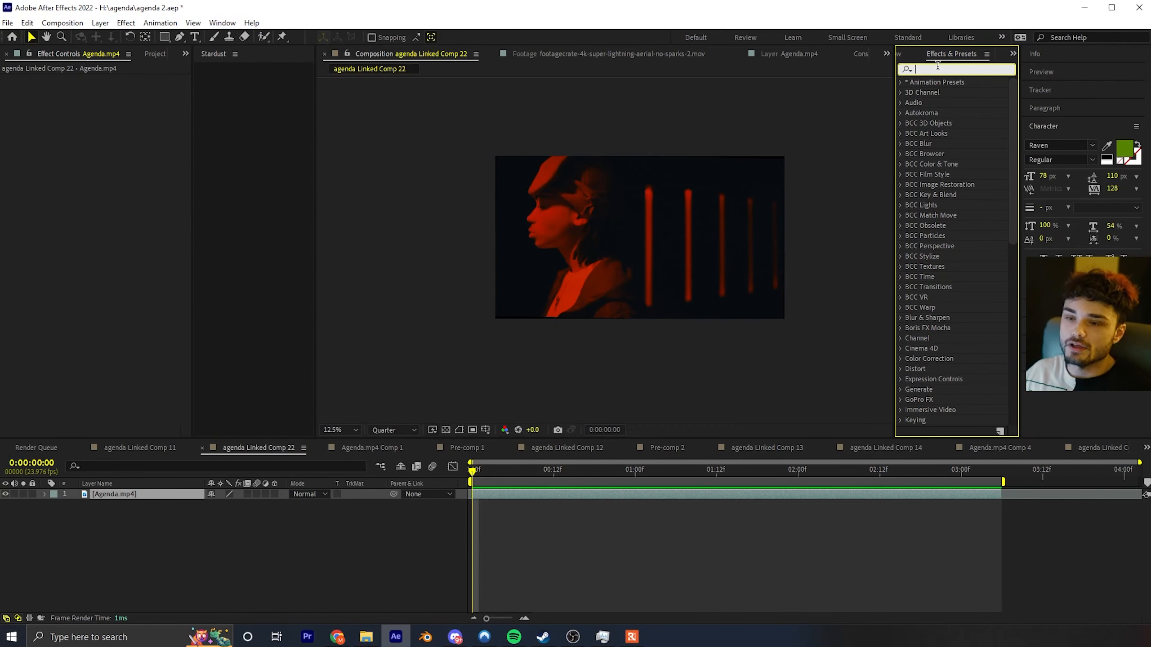
pyautogui.write('shatter')
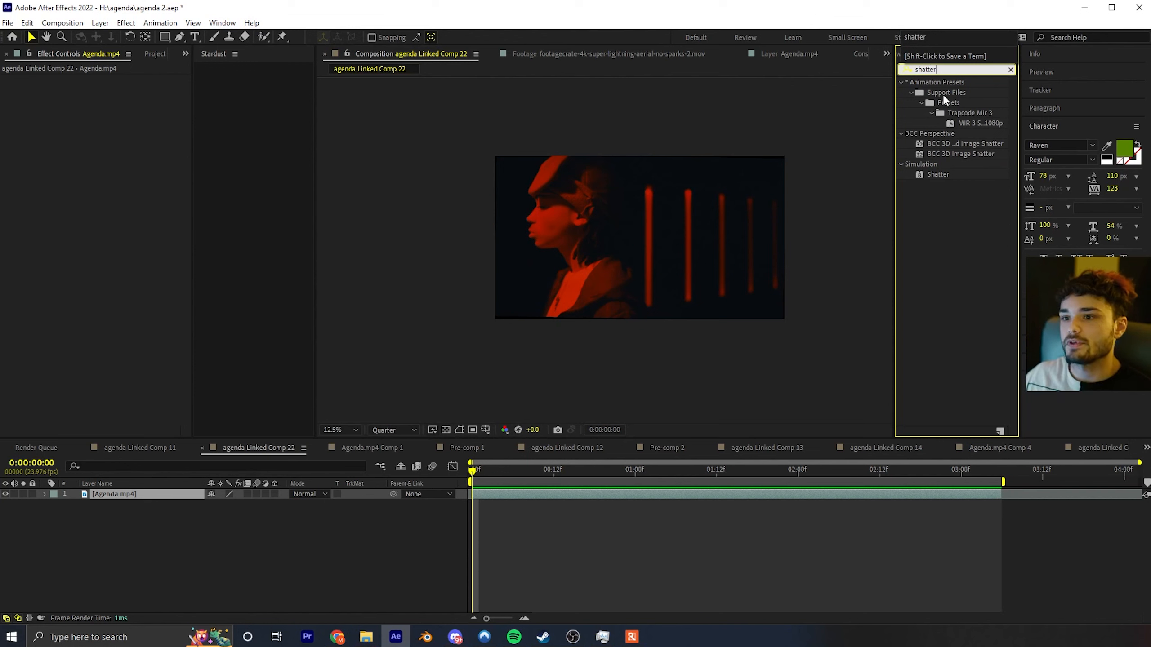
pyautogui.moveTo(934, 175); pyautogui.dragTo(590, 503)
pyautogui.moveTo(505, 477)
pyautogui.mouseDown()
pyautogui.moveTo(525, 479)
pyautogui.moveTo(503, 477)
pyautogui.mouseUp()
pyautogui.moveTo(475, 472); pyautogui.dragTo(594, 471)
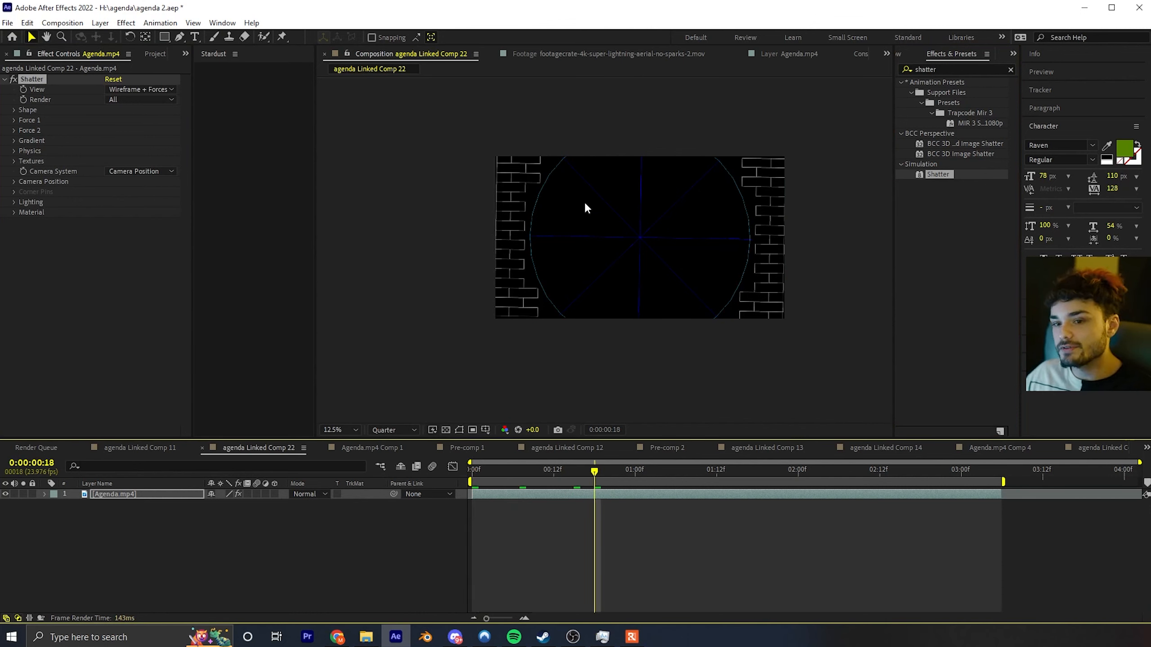
# Switch the Shatter view to Rendered and scrub from the start of the composition to check the breakup.
pyautogui.press('Home')
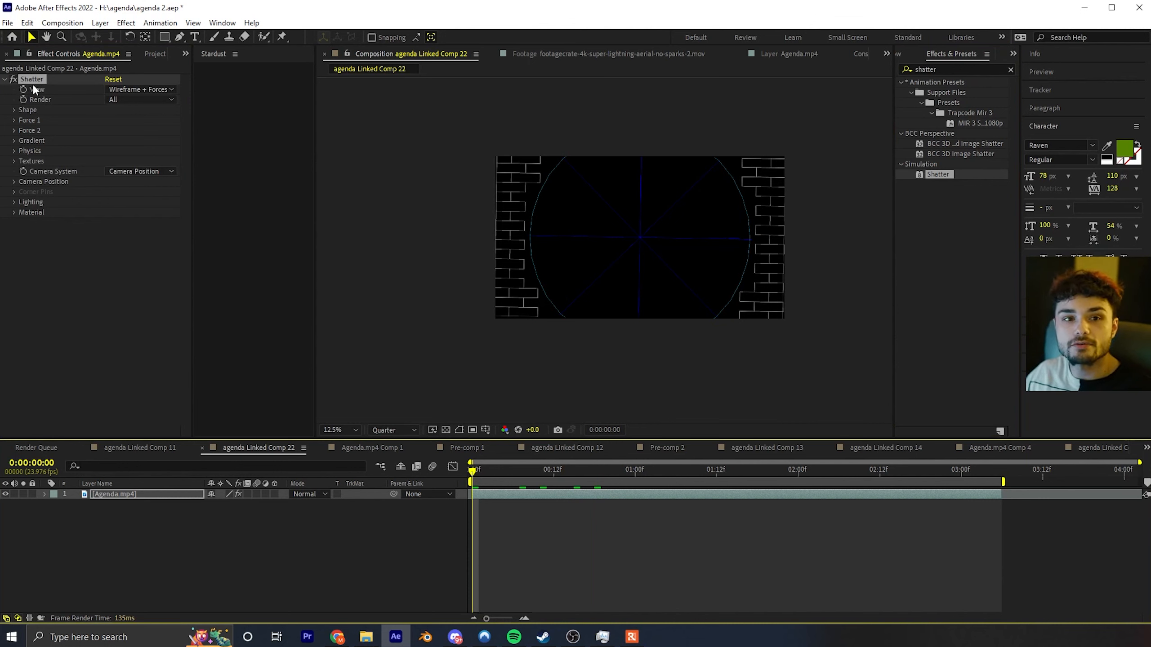
pyautogui.click(115, 89)
pyautogui.click(136, 101)
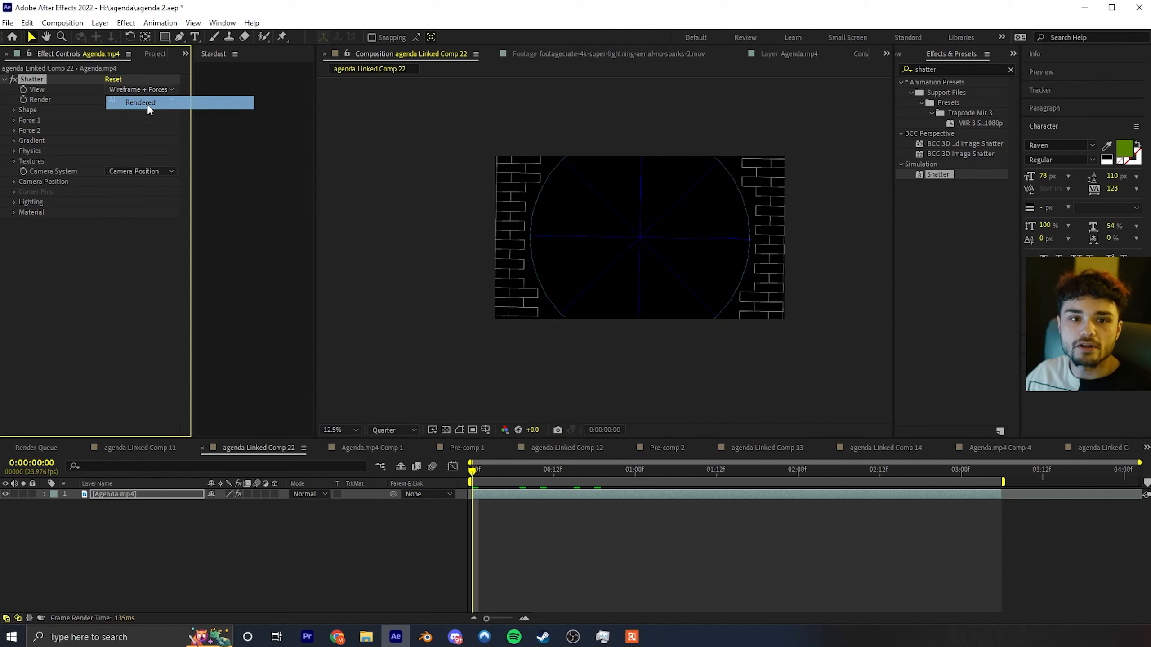
pyautogui.moveTo(495, 469); pyautogui.dragTo(547, 469)
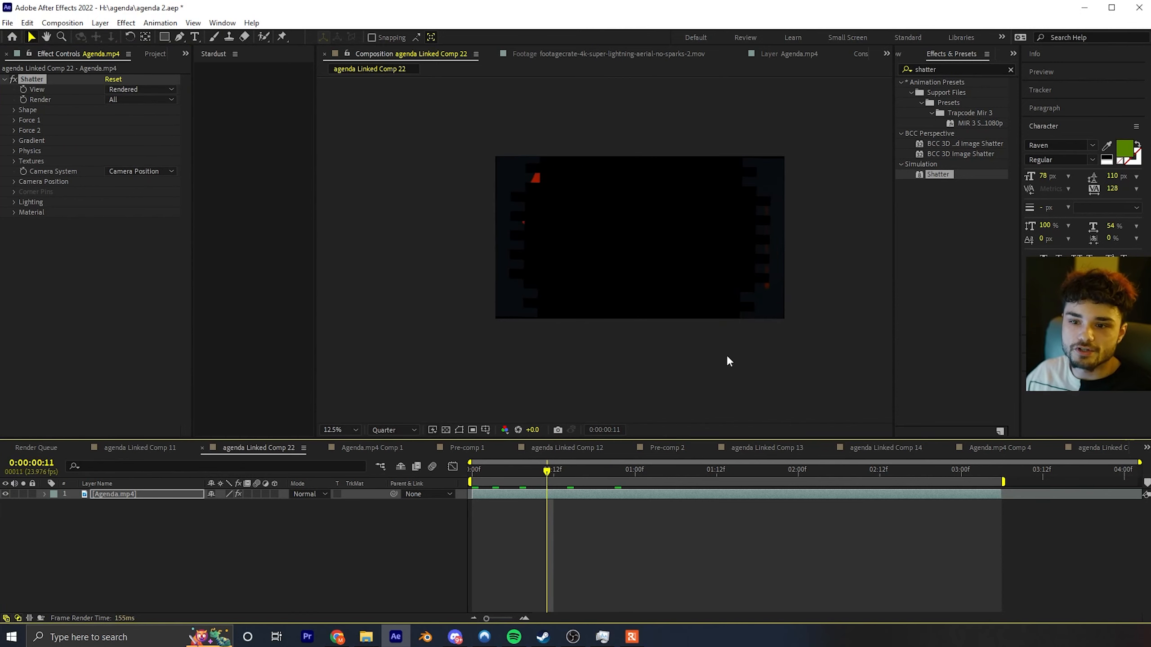
# Change the Shatter shape pattern to Hexagons and preview the result.
pyautogui.click(12, 110)
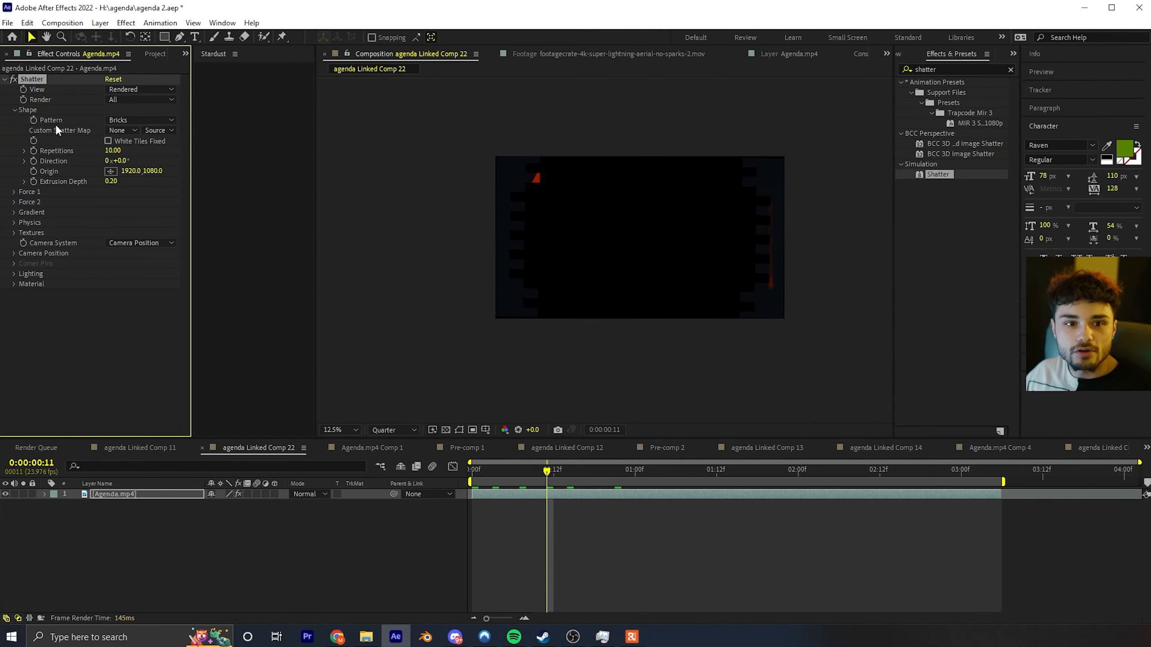
pyautogui.click(141, 120)
pyautogui.click(126, 118)
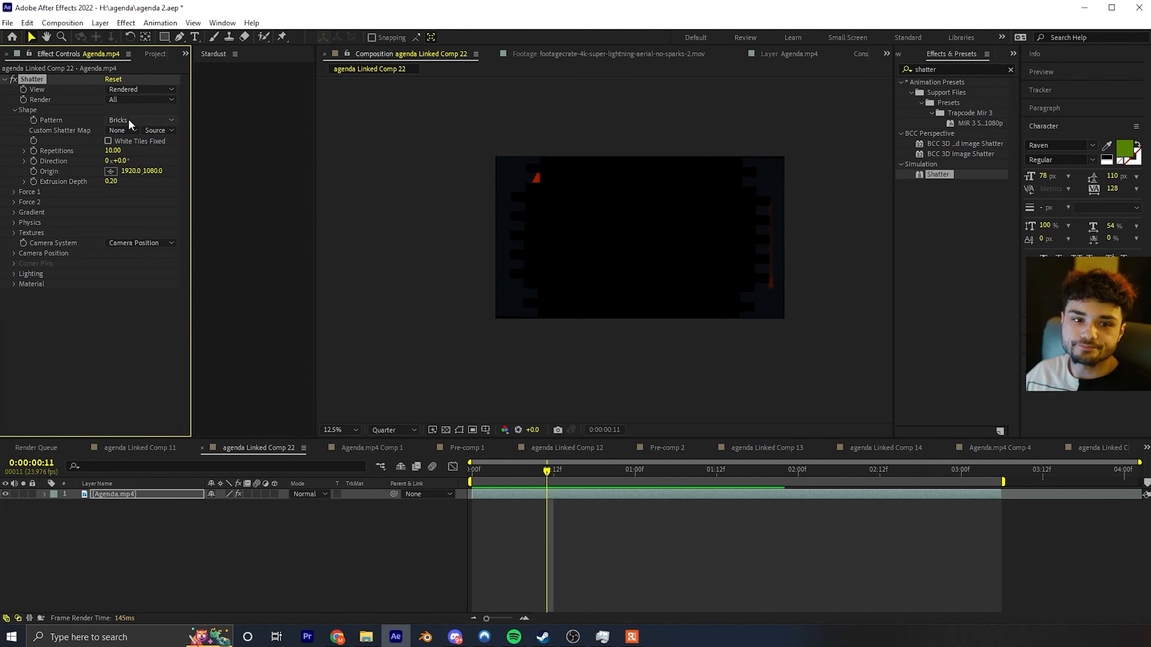
pyautogui.click(129, 121)
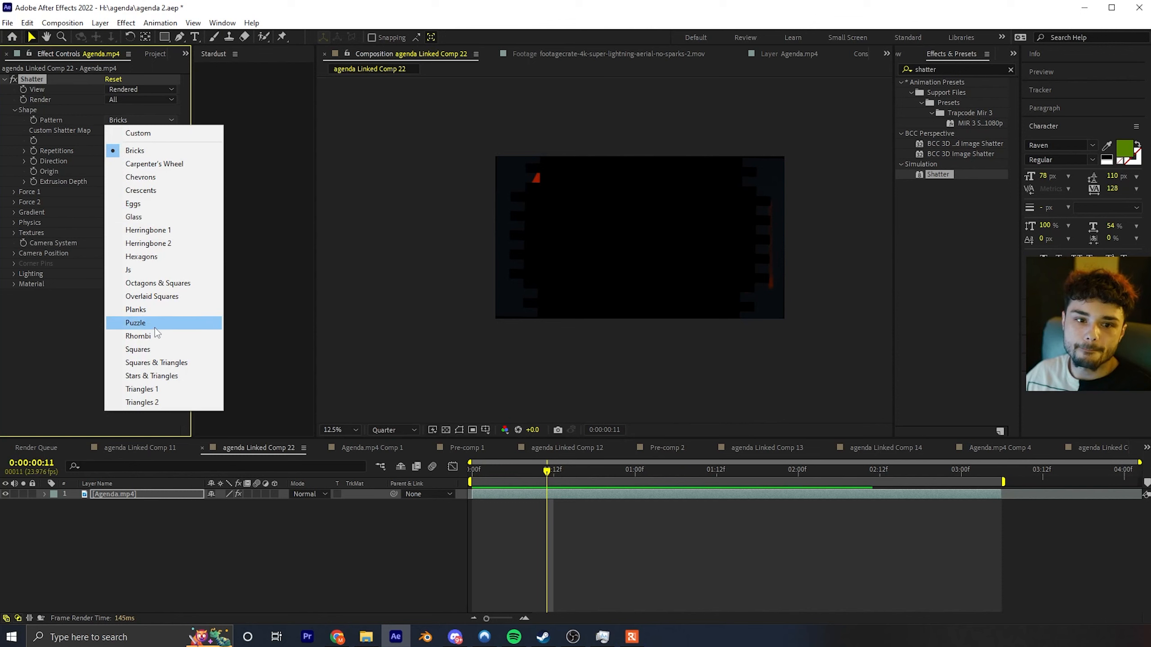
pyautogui.click(141, 257)
pyautogui.press('space')
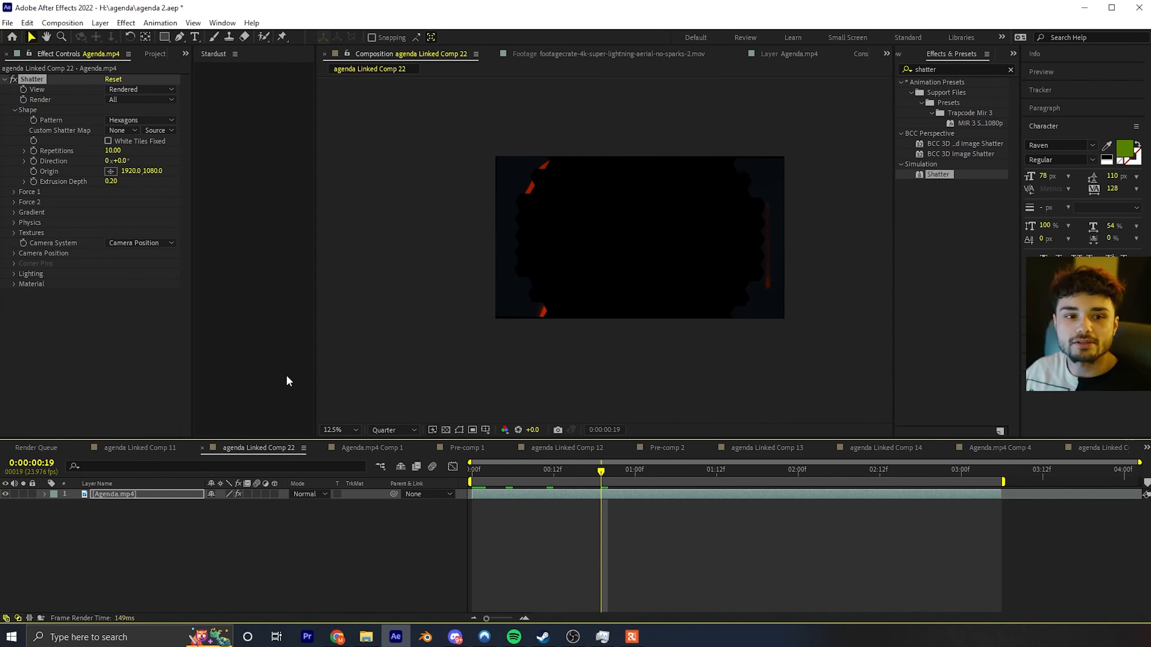
# Set Force 1's radius to 0.14 and its position to 4263, 1080, just beyond the right edge of the picture.
pyautogui.click(14, 191)
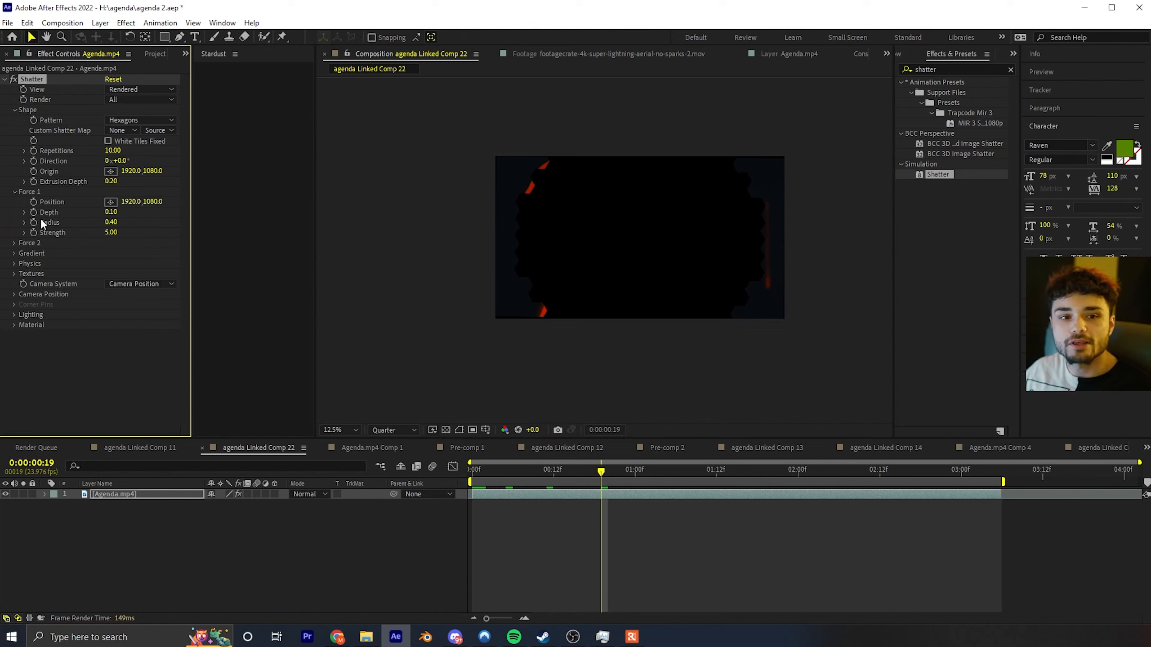
pyautogui.moveTo(111, 221); pyautogui.dragTo(102, 223)
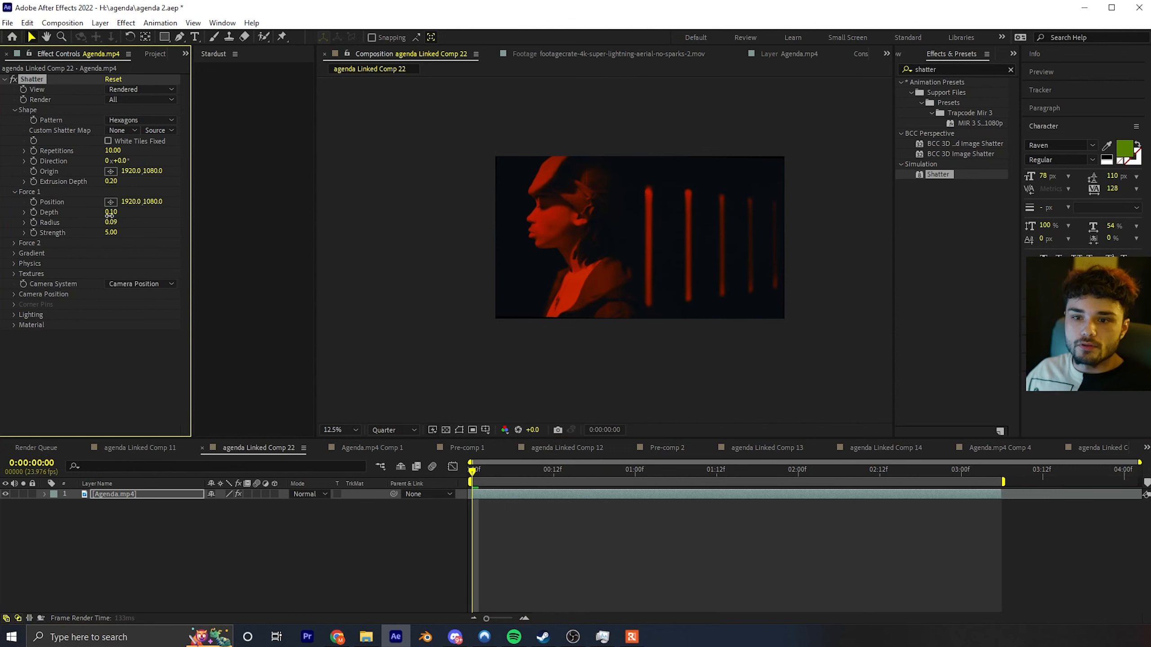
pyautogui.moveTo(108, 219); pyautogui.dragTo(115, 220)
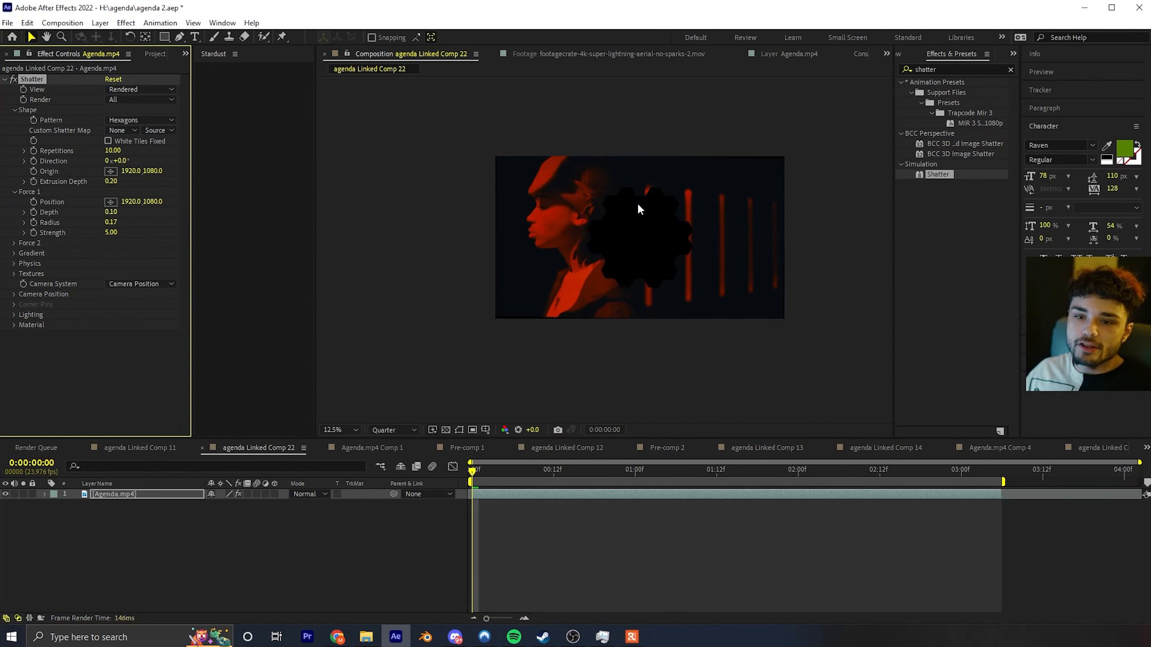
pyautogui.moveTo(105, 225); pyautogui.dragTo(104, 224)
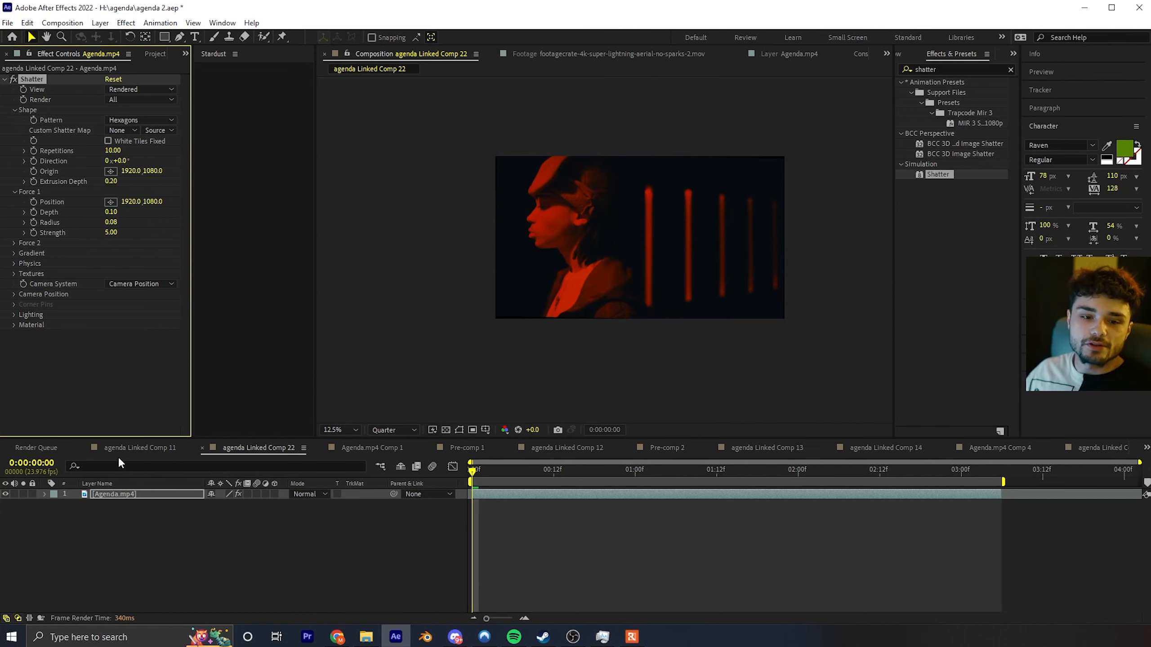
pyautogui.click(122, 449)
pyautogui.press('space')
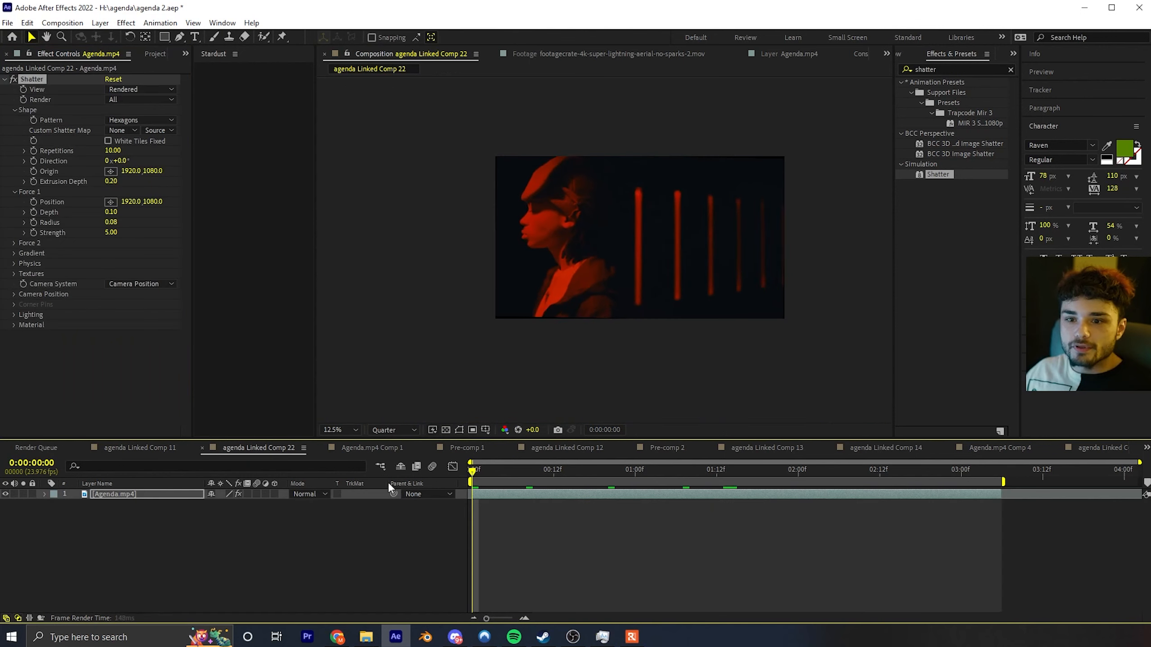
pyautogui.moveTo(114, 223); pyautogui.dragTo(802, 210)
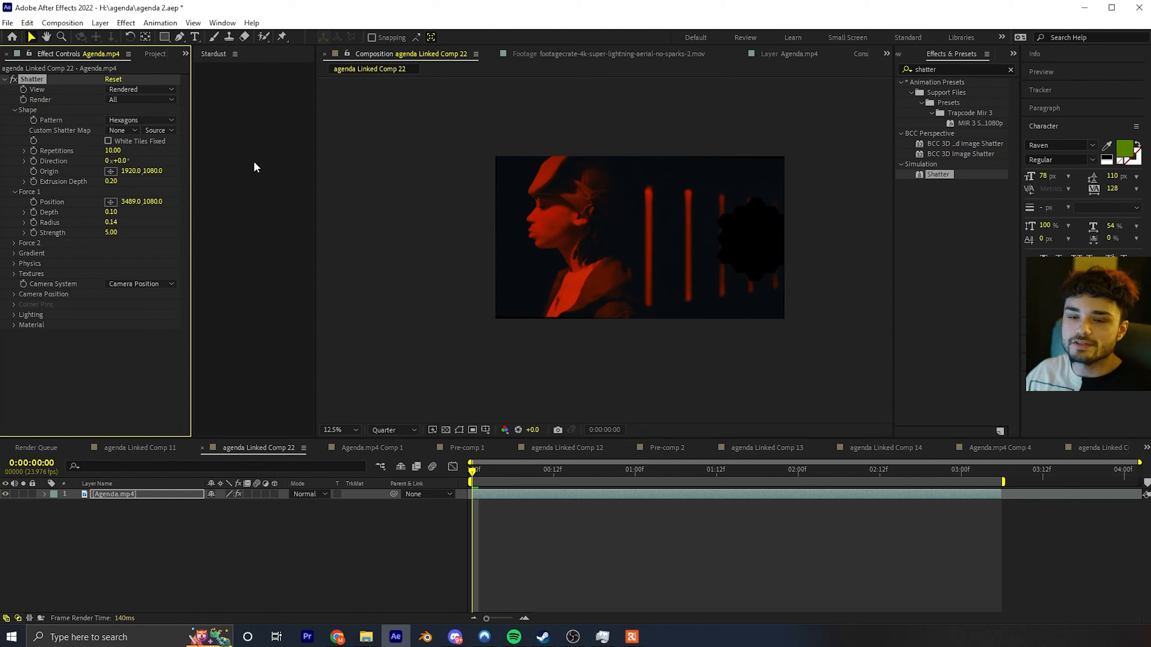
pyautogui.moveTo(309, 200); pyautogui.dragTo(575, 197)
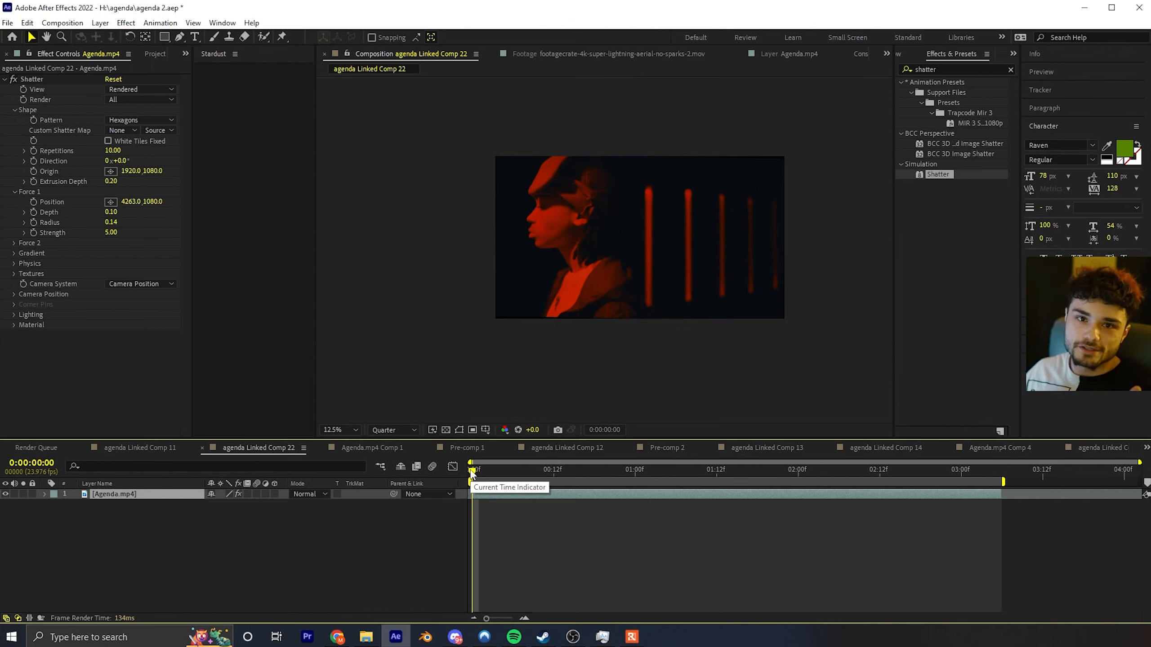
# Keyframe Force 1's radius from 0.14 at the first frame to a larger value at 0:00:03:04, and play the animation.
pyautogui.click(36, 220)
pyautogui.moveTo(473, 471); pyautogui.dragTo(988, 471)
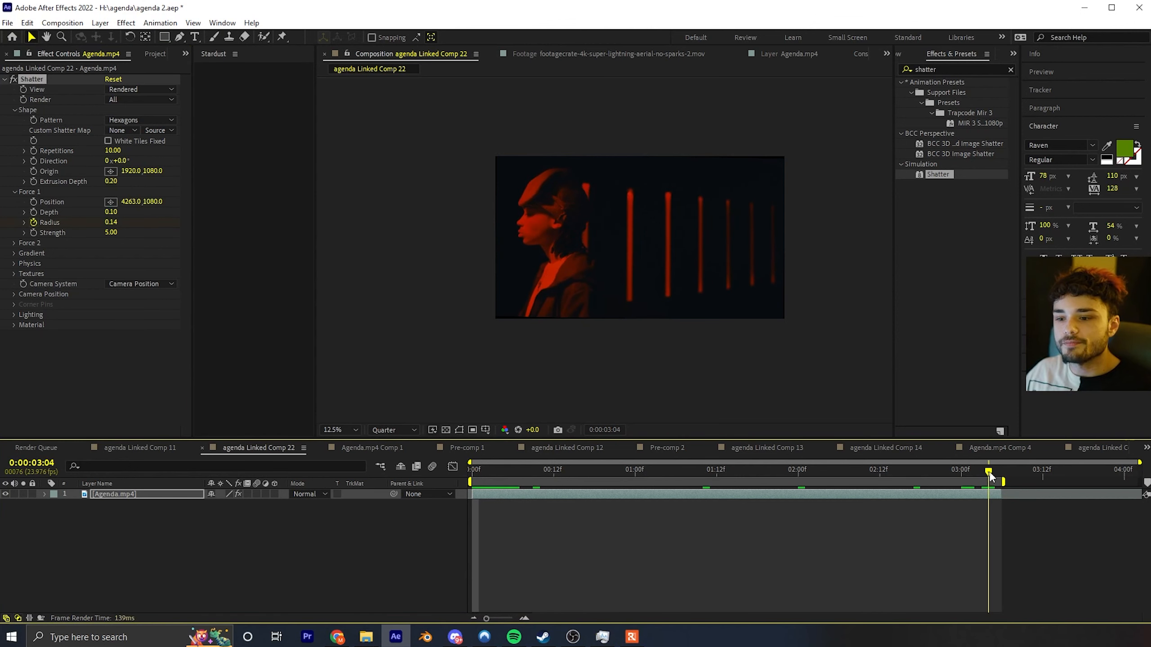
pyautogui.moveTo(111, 222); pyautogui.dragTo(133, 212)
pyautogui.moveTo(697, 461); pyautogui.dragTo(450, 471)
pyautogui.press('space')
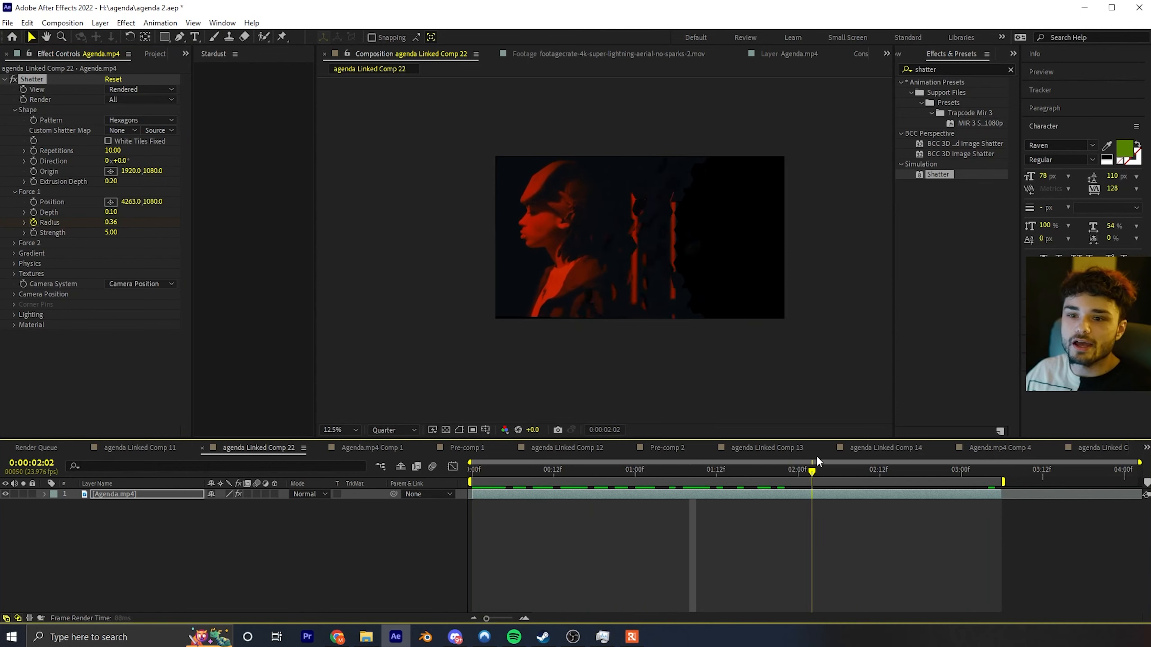
pyautogui.moveTo(888, 465); pyautogui.dragTo(487, 481)
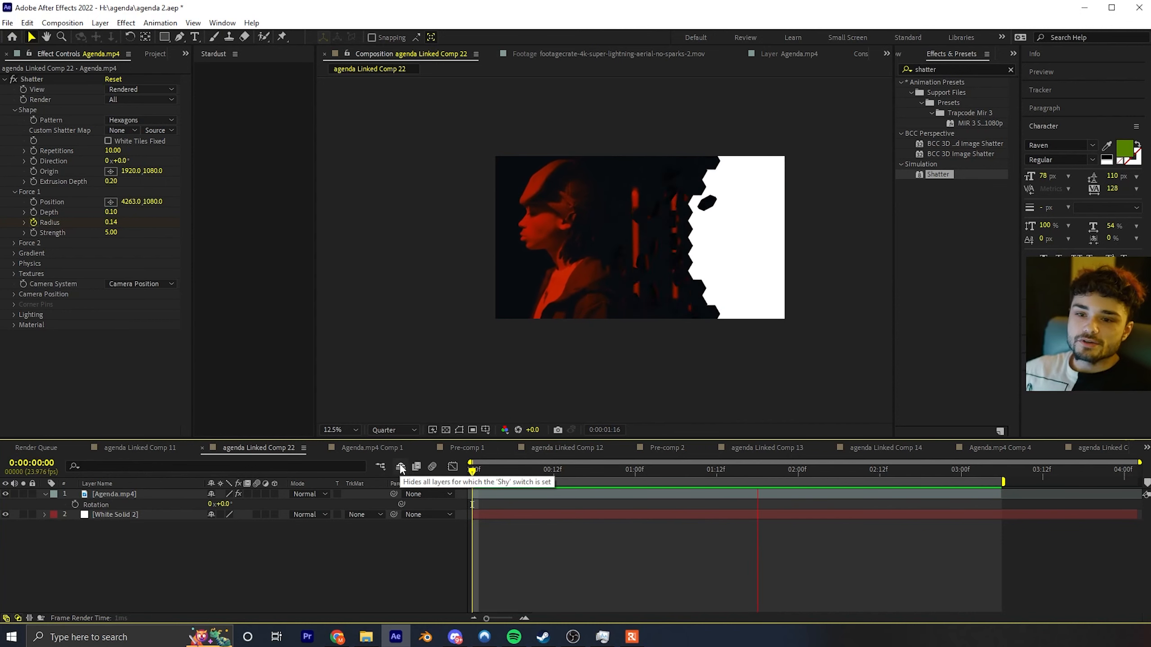
pyautogui.press('space')
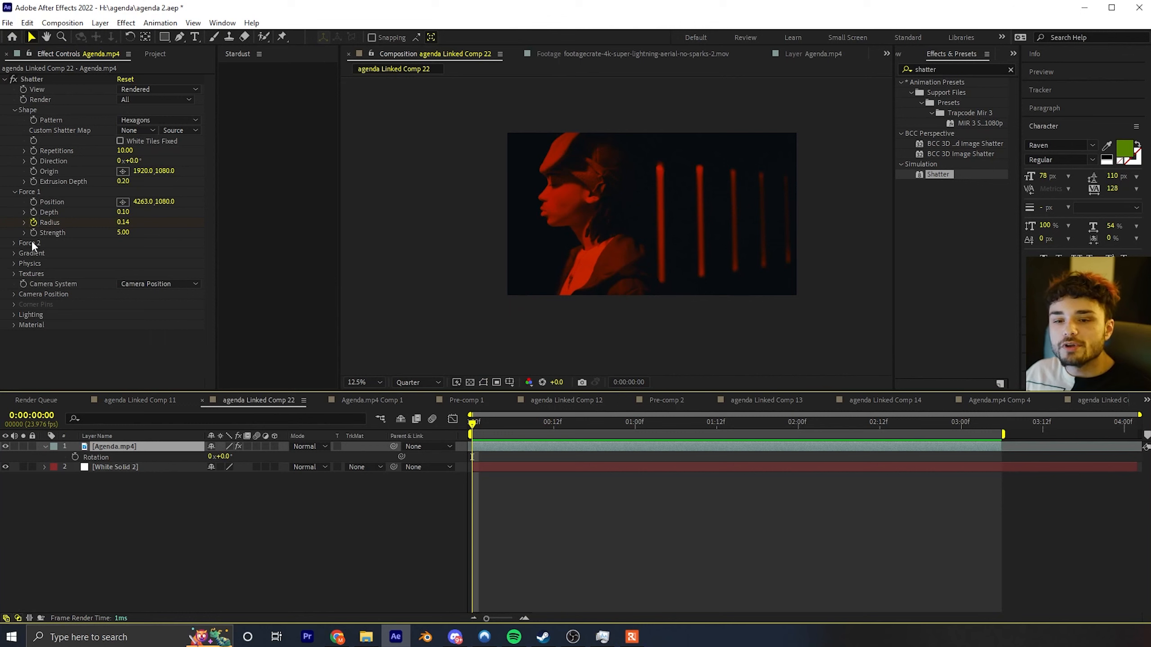
# Set the Shatter physics randomness to 0.89 and viscosity to 0.48, and scrub through the frames to check the pieces.
pyautogui.click(14, 263)
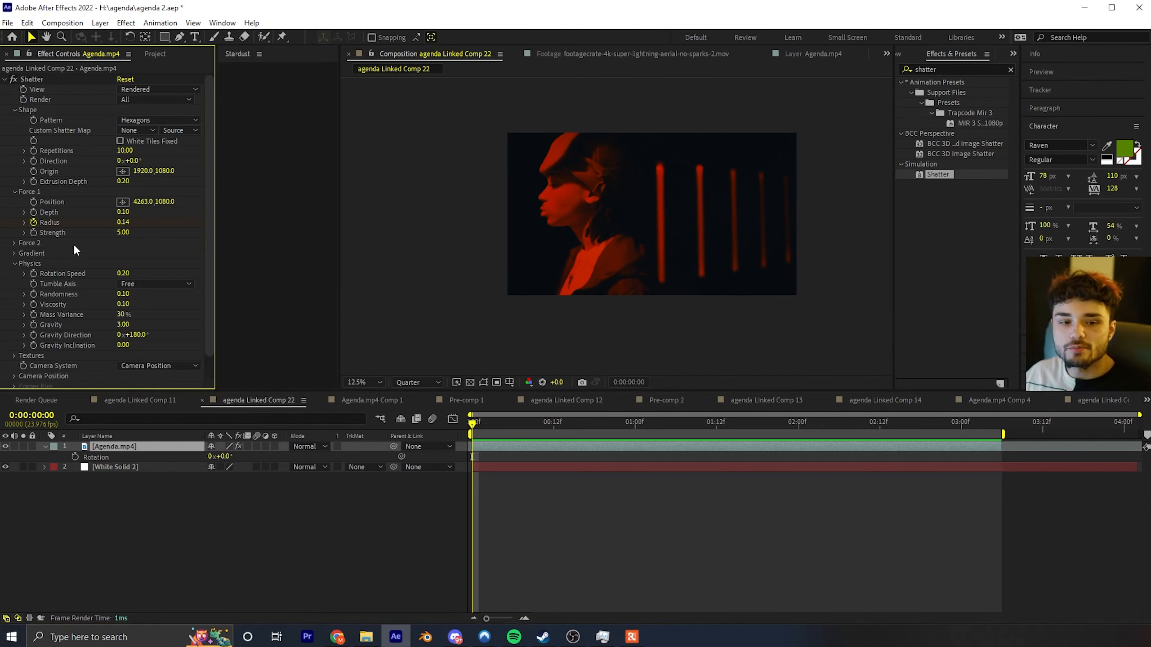
pyautogui.scroll(-1, 74, 254)
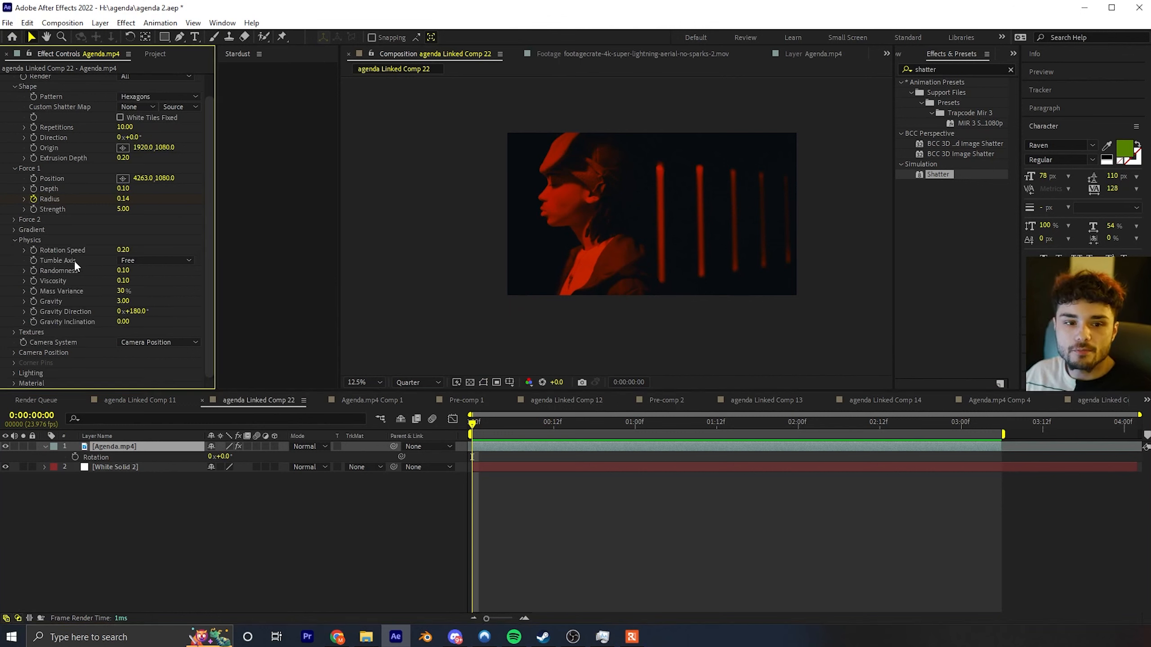
pyautogui.click(123, 271)
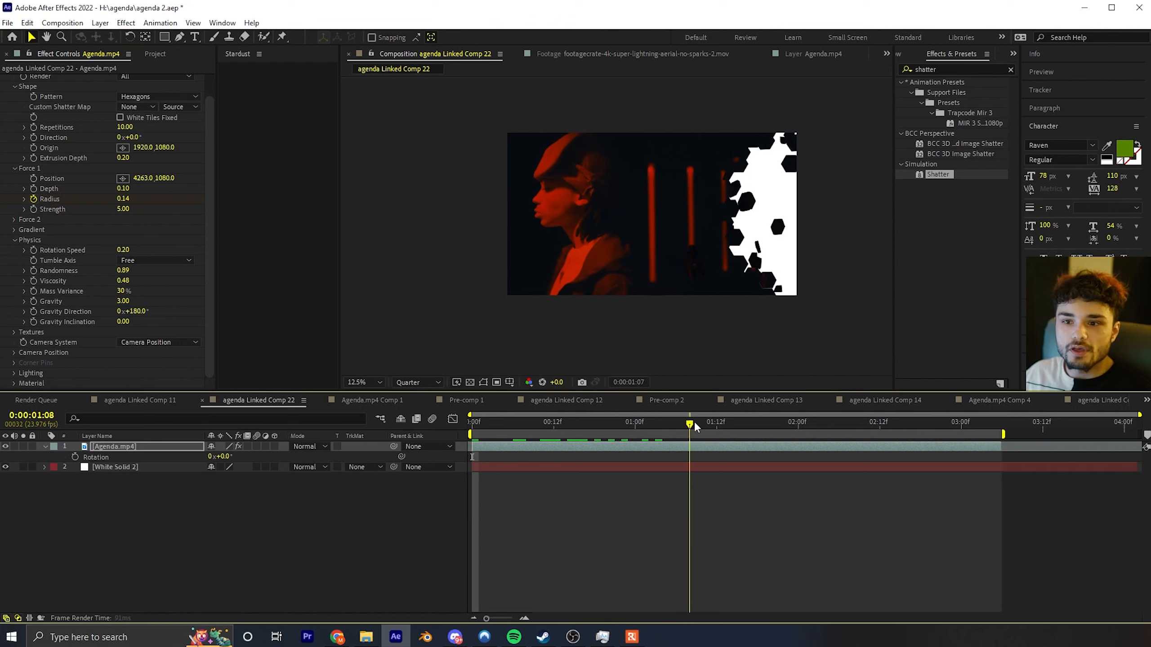
pyautogui.moveTo(697, 427); pyautogui.dragTo(709, 426)
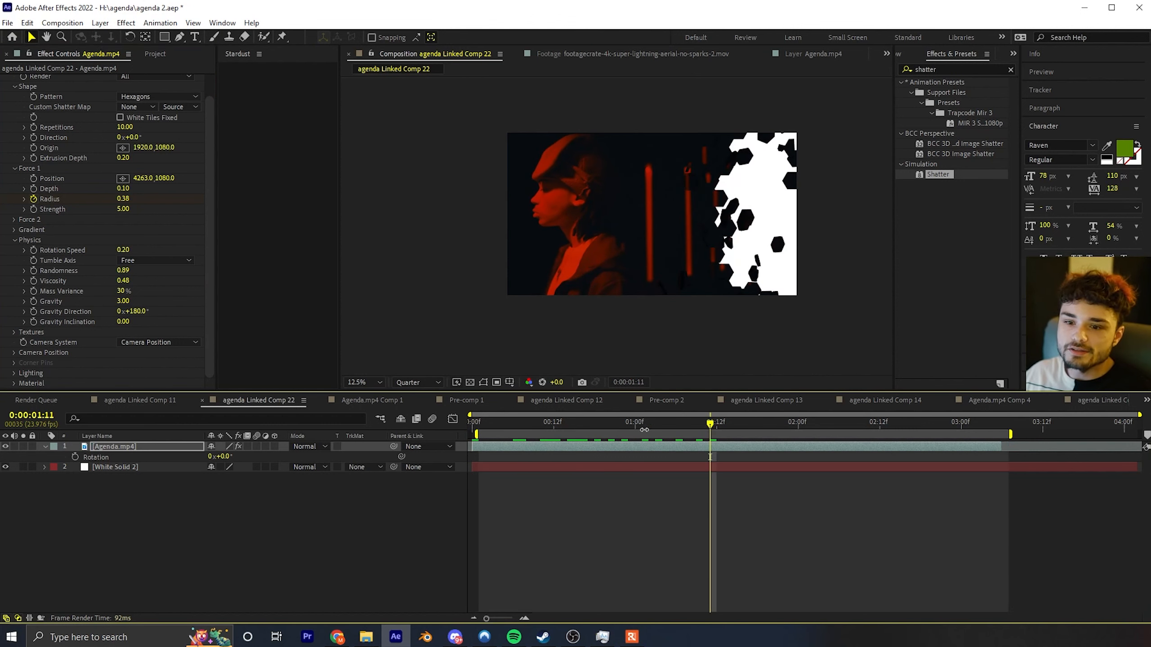
pyautogui.moveTo(710, 423); pyautogui.dragTo(858, 430)
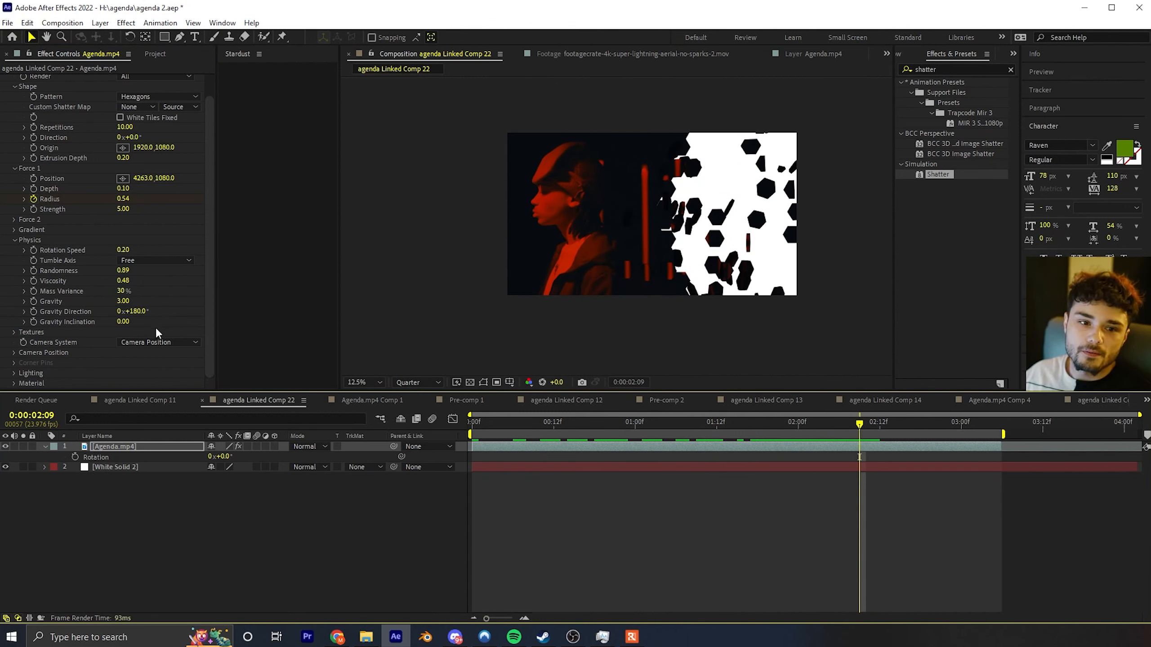
# Set the Shatter gravity direction to 90° and play the animation from the start.
pyautogui.moveTo(138, 312); pyautogui.dragTo(87, 313)
pyautogui.click(839, 424)
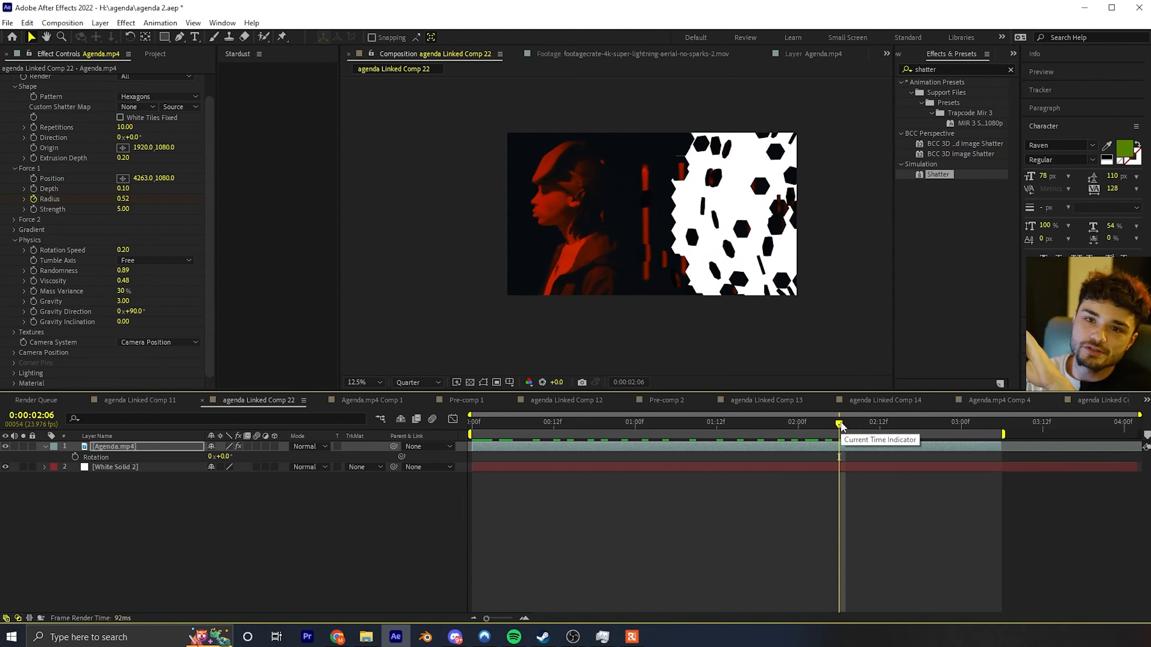
pyautogui.moveTo(839, 424); pyautogui.dragTo(384, 431)
pyautogui.press('space')
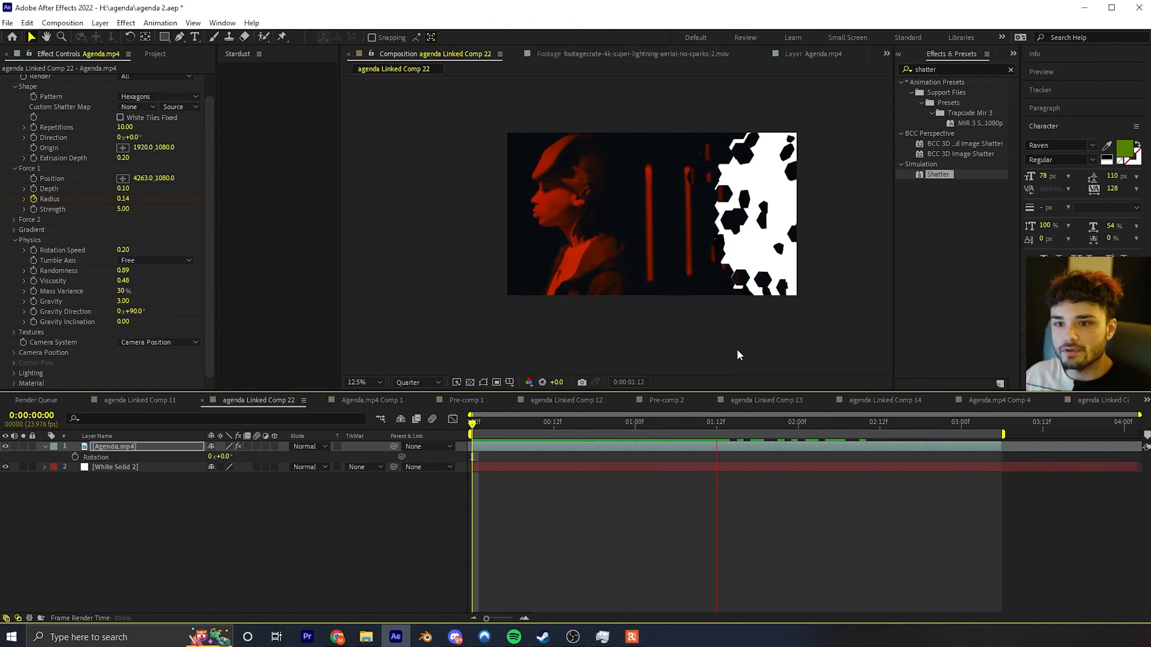
pyautogui.press('space')
# Adjust the Shatter physics to a mass variance of 100%, gravity of 1.60 and rotation speed of 0.84.
pyautogui.scroll(1, 129, 302)
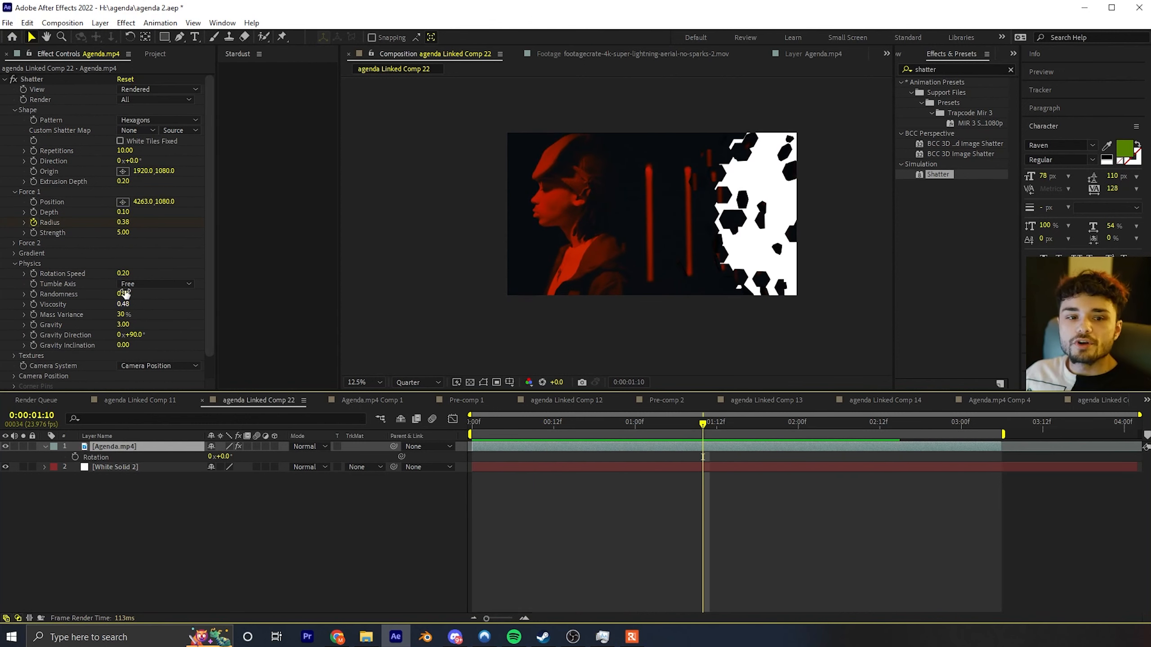
pyautogui.click(123, 315)
pyautogui.write('100')
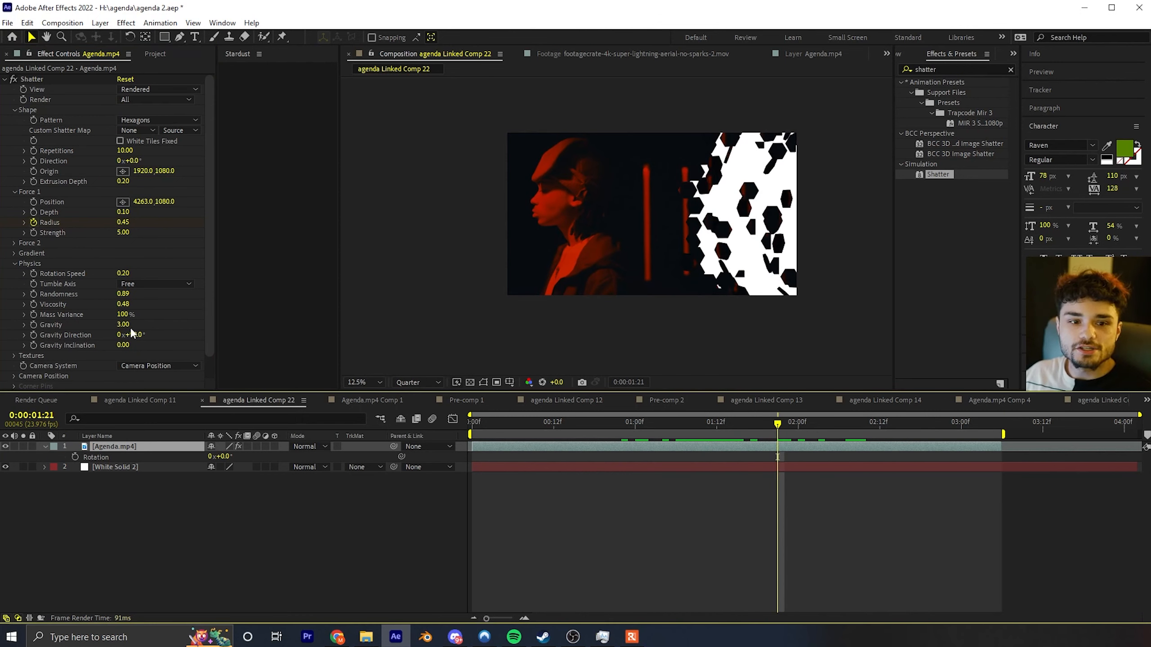
pyautogui.click(123, 325)
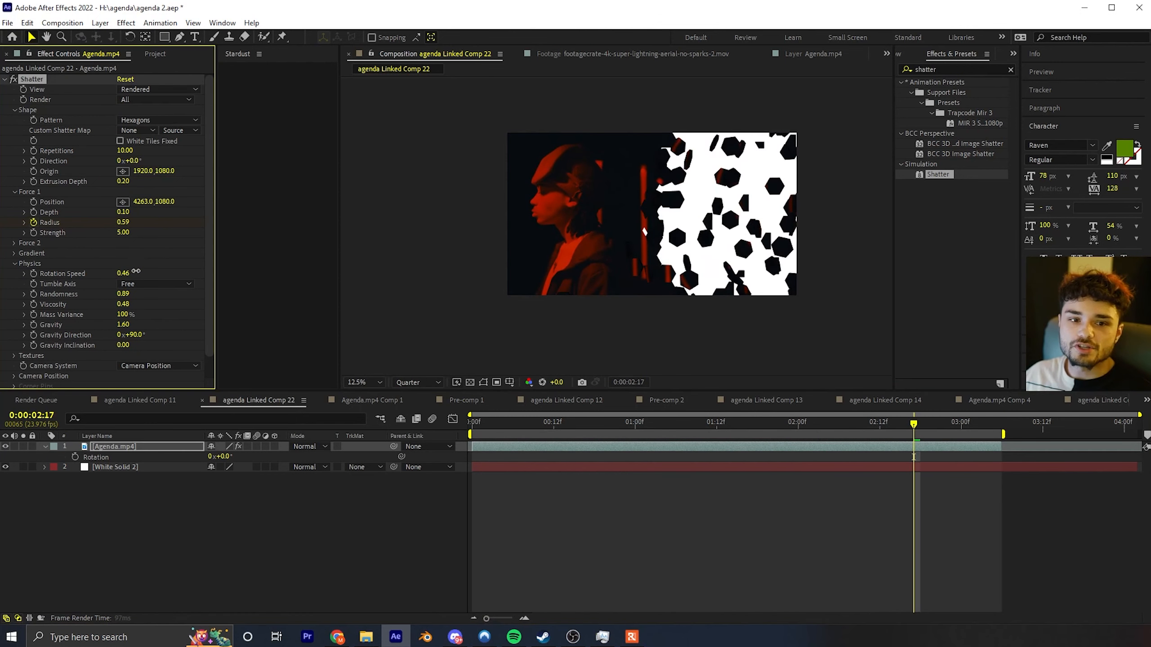
pyautogui.moveTo(123, 273); pyautogui.dragTo(159, 271)
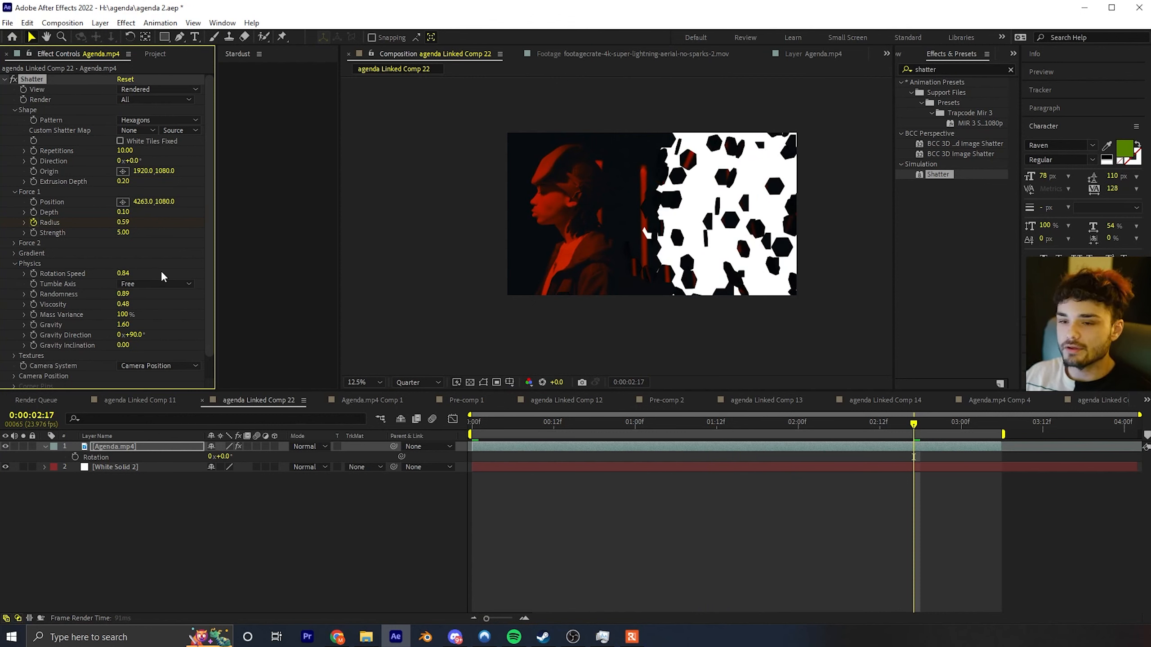
# Set the Shatter tumble axis to X and play back the animation to check the tumbling pieces.
pyautogui.press('space')
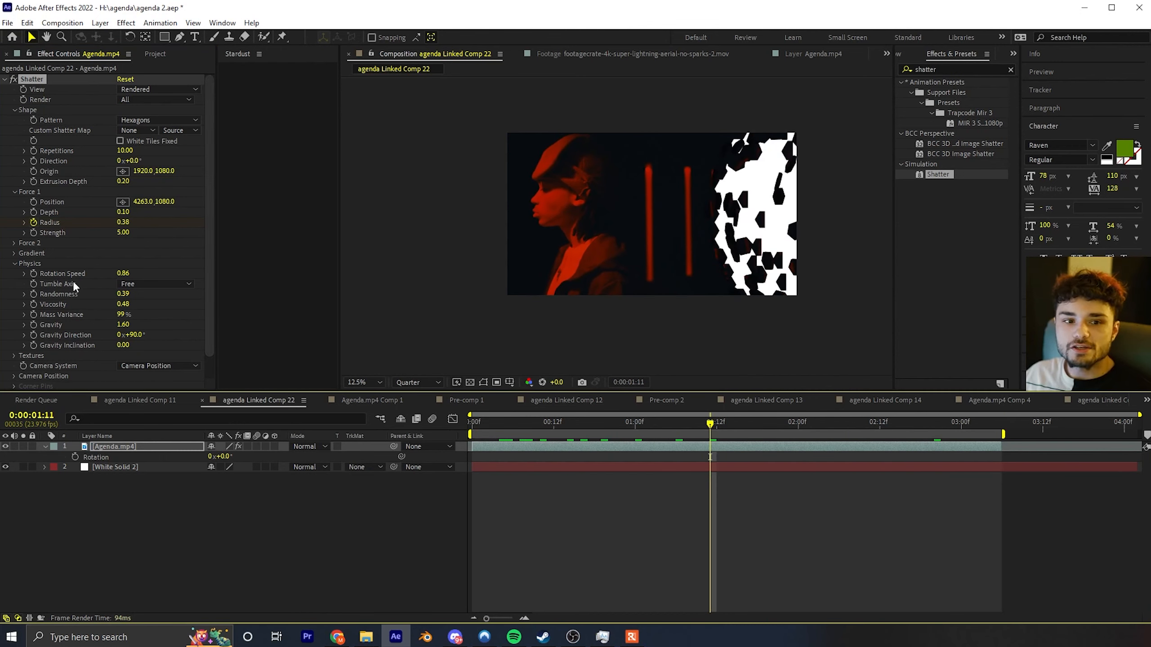
pyautogui.click(152, 284)
pyautogui.click(141, 324)
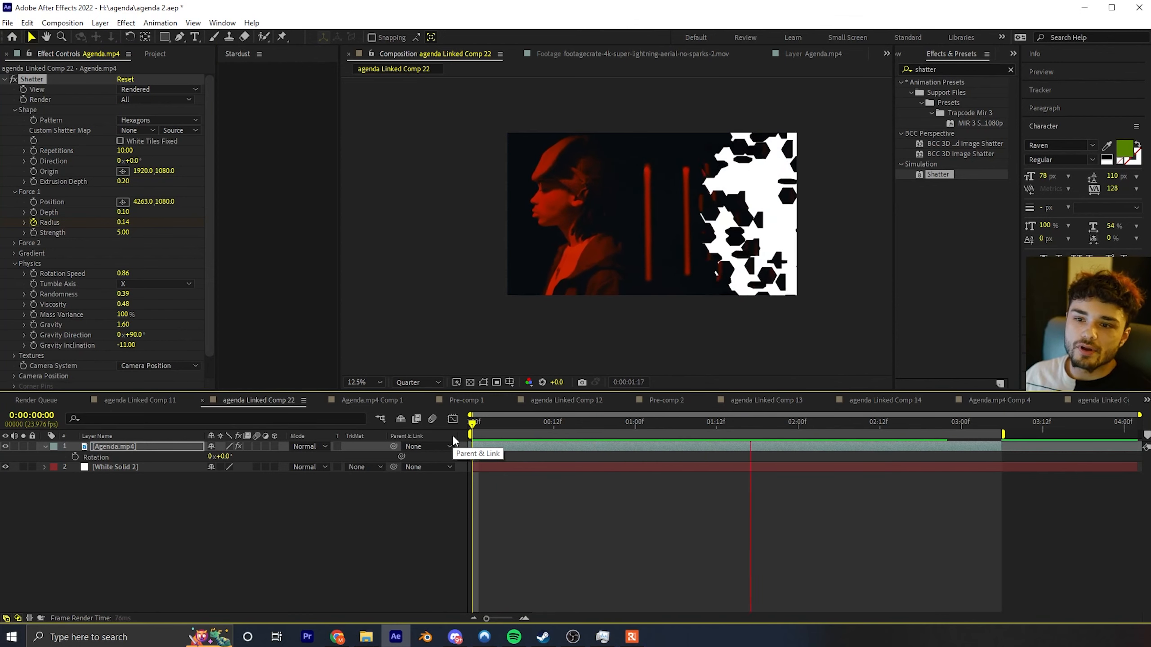
pyautogui.press('space')
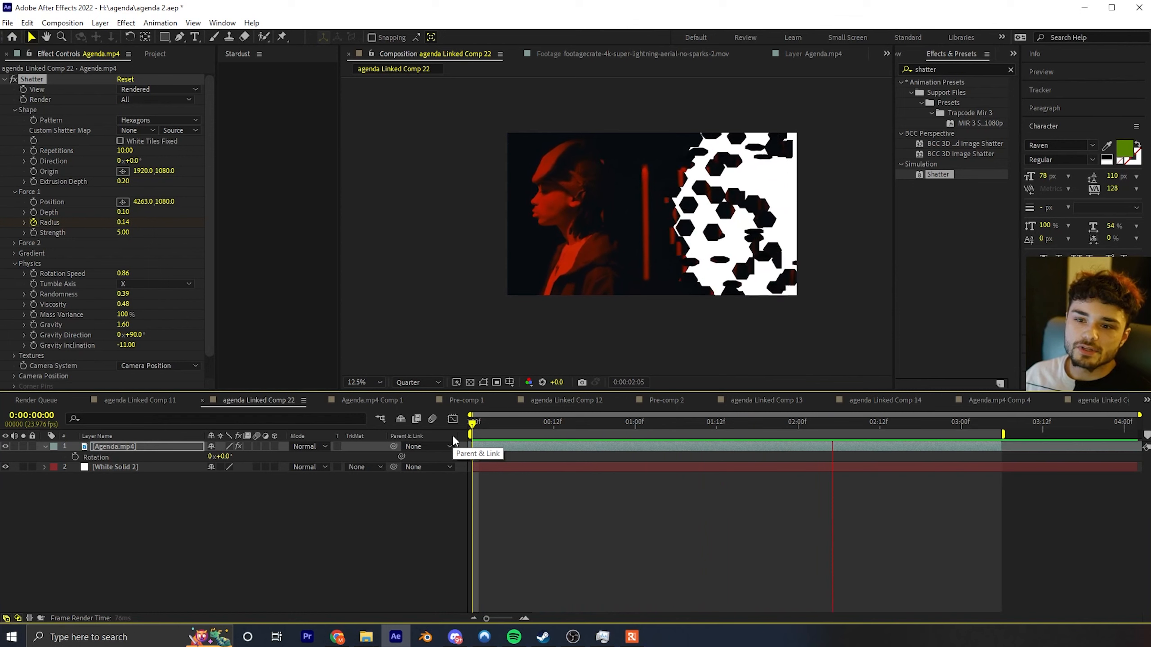
pyautogui.moveTo(615, 423); pyautogui.dragTo(506, 429)
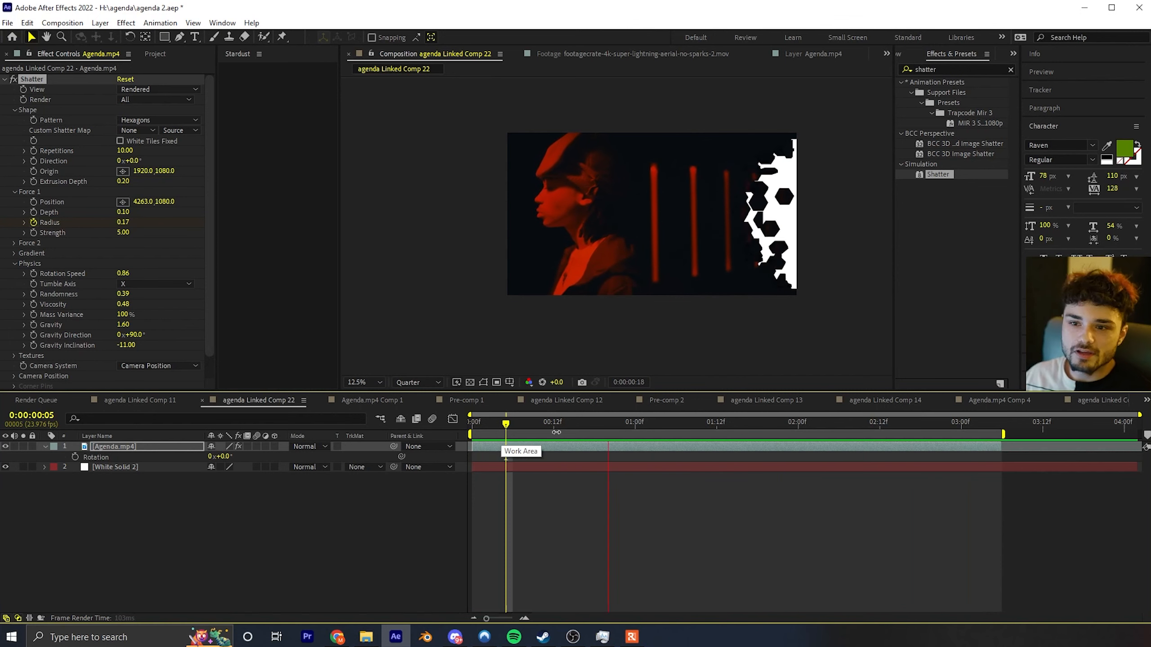
pyautogui.press('space')
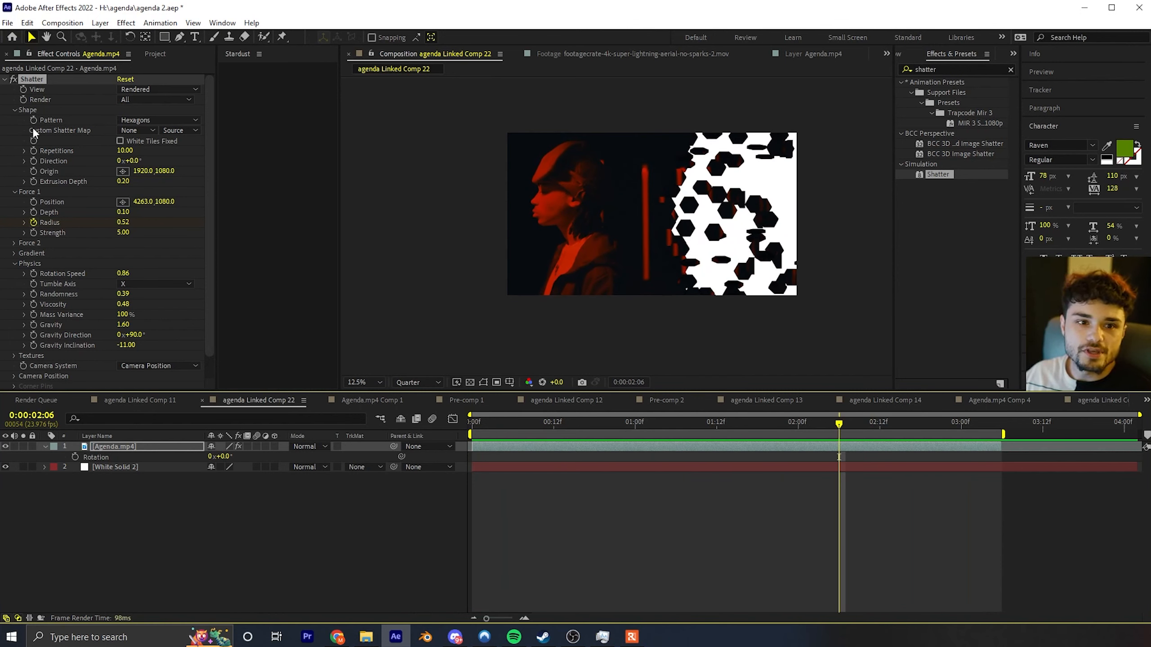
# Play and scrub through the shatter animation, and look at the footage in agenda Linked Comp 11 for comparison.
pyautogui.click(33, 110)
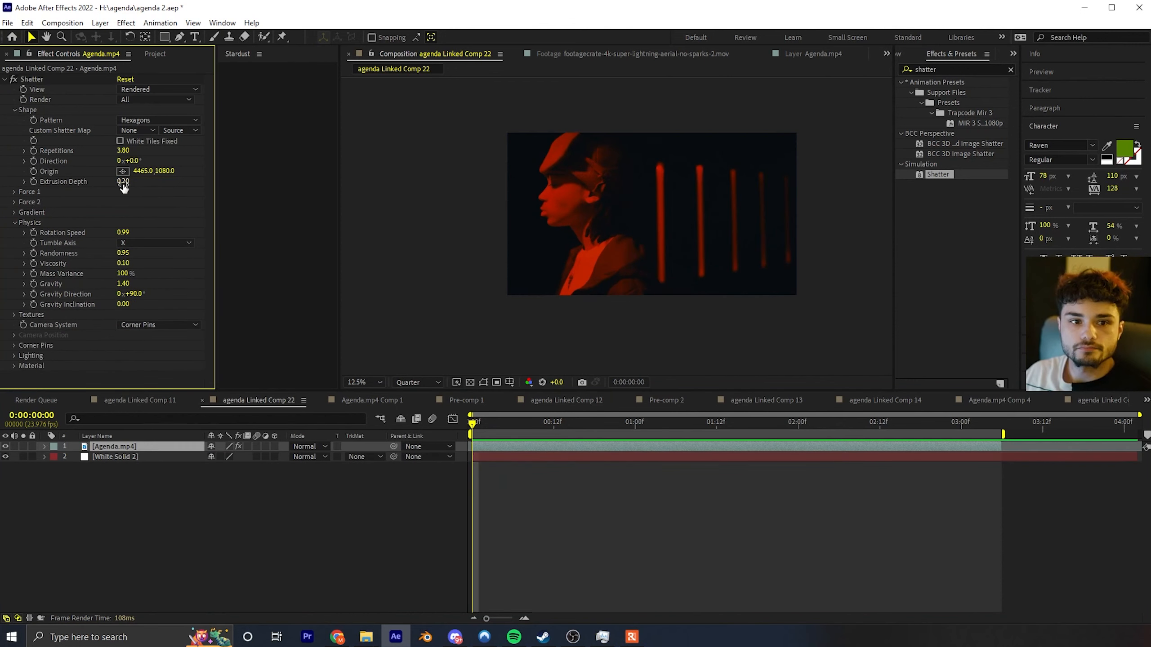
pyautogui.press('space')
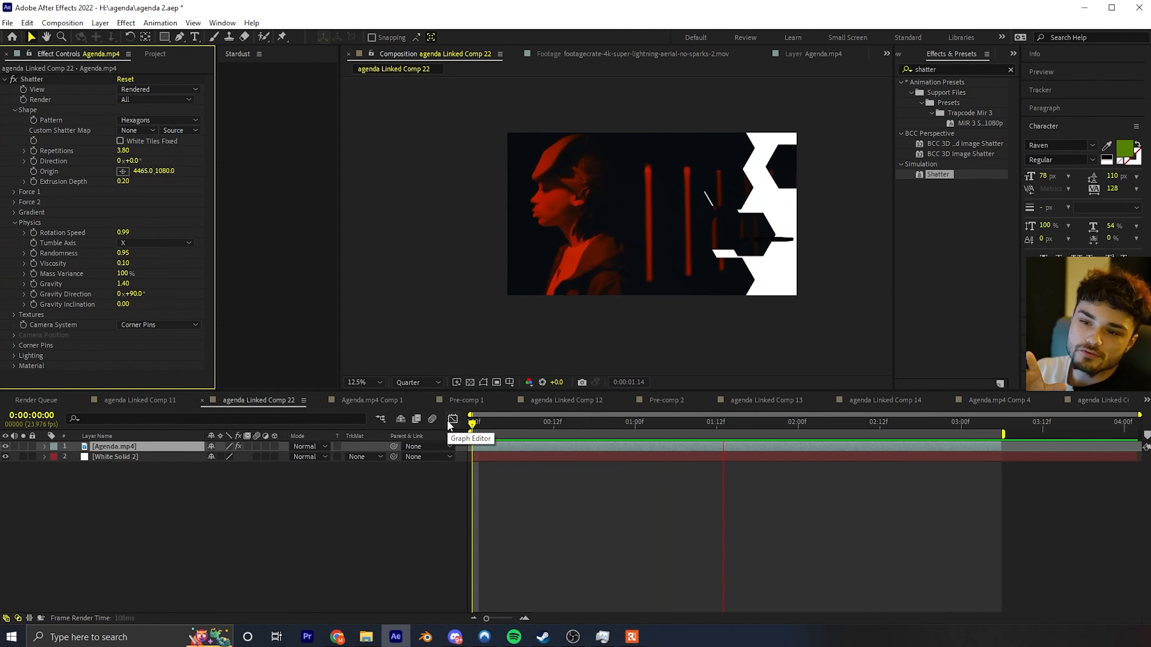
pyautogui.moveTo(514, 418); pyautogui.dragTo(608, 417)
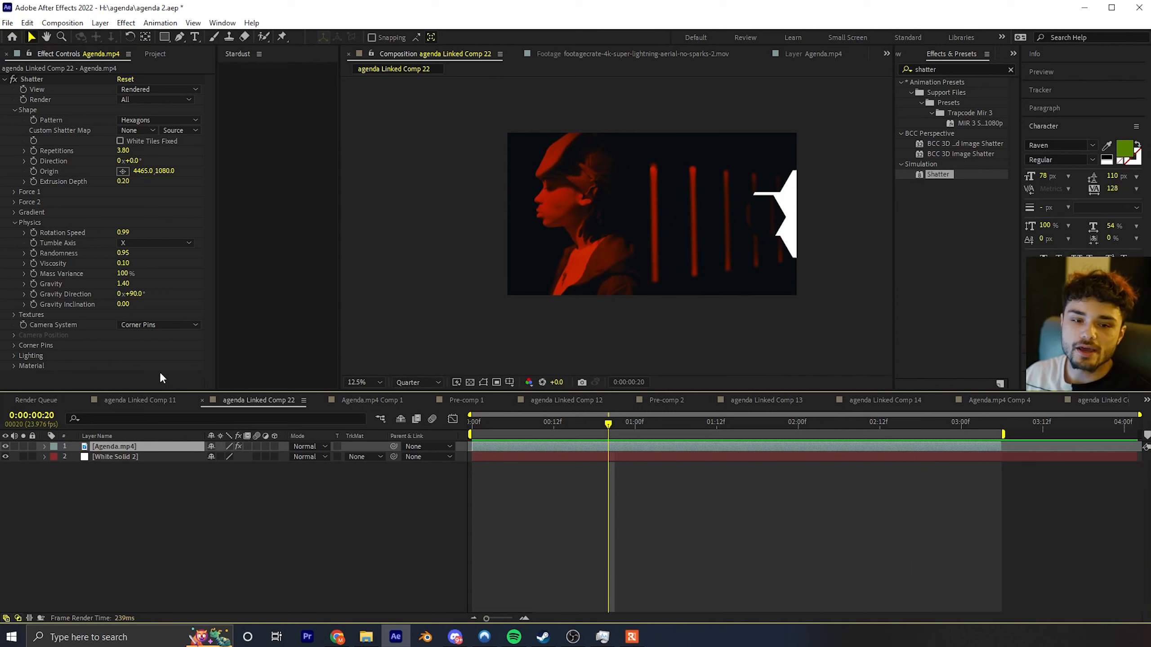
pyautogui.press('space')
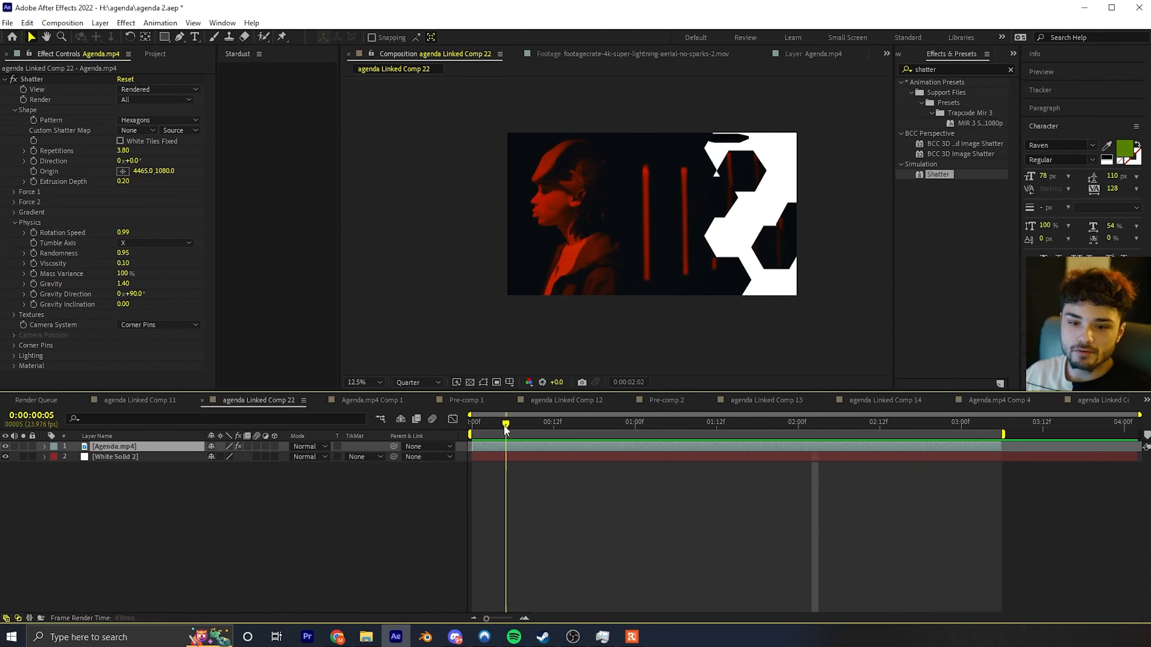
pyautogui.press('space')
pyautogui.click(149, 399)
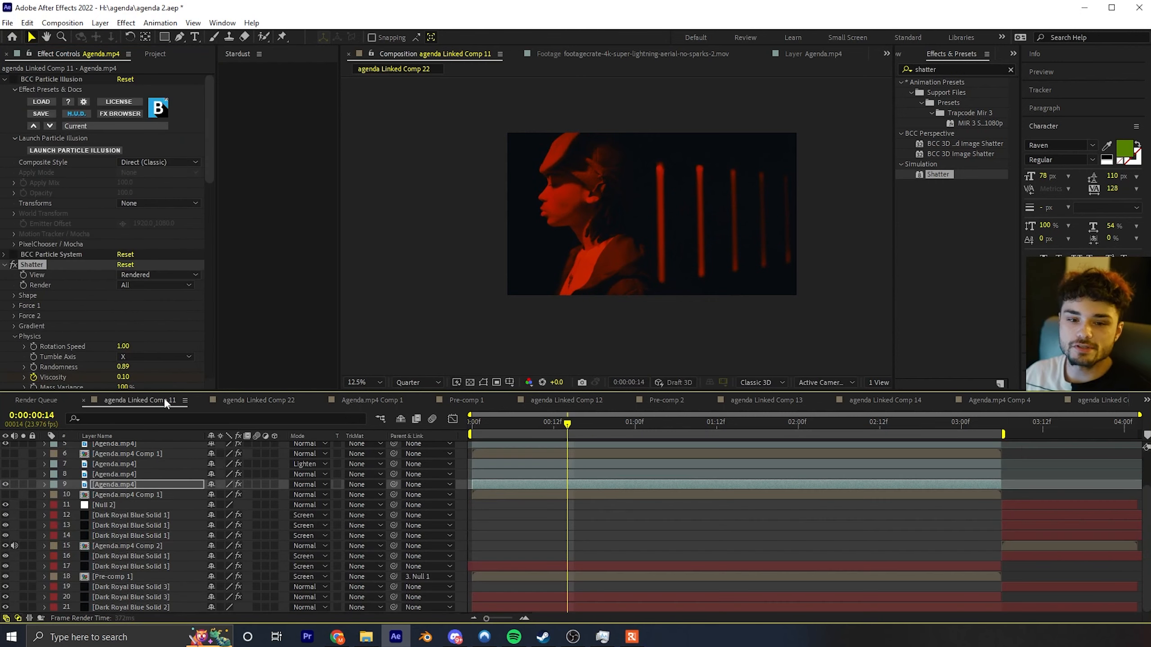
pyautogui.click(279, 398)
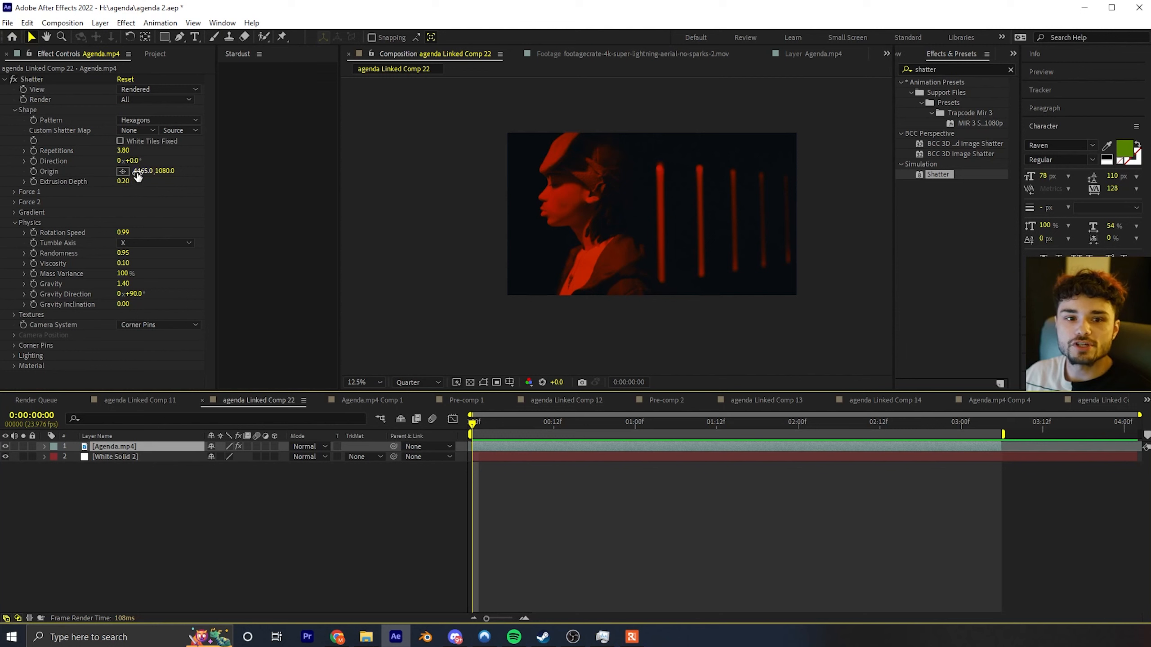
# Remove Force 1's position keyframes and move its position to 4121.0, 1080.0, checking the break at several frames.
pyautogui.click(14, 192)
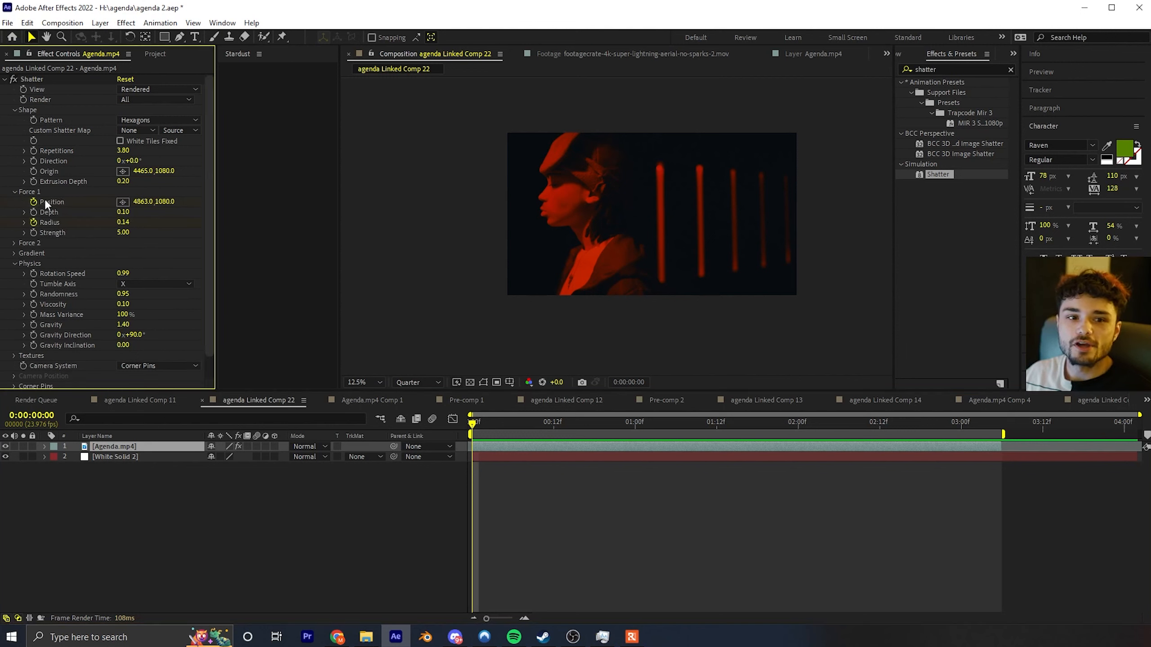
pyautogui.click(34, 201)
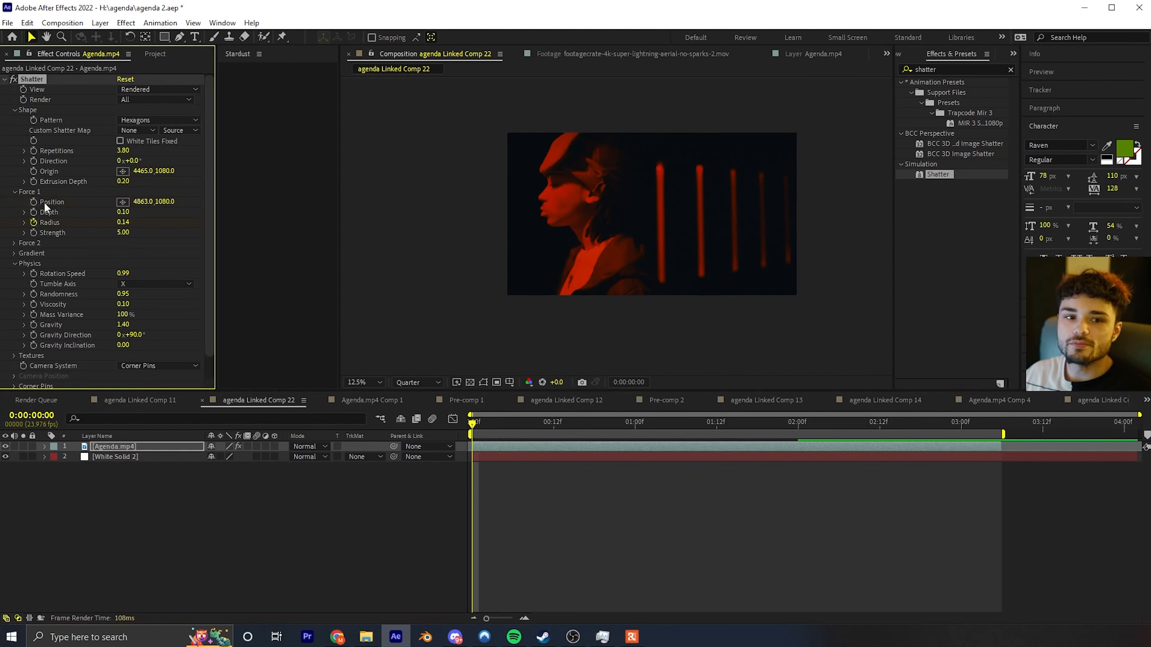
pyautogui.moveTo(139, 204); pyautogui.dragTo(1, 210)
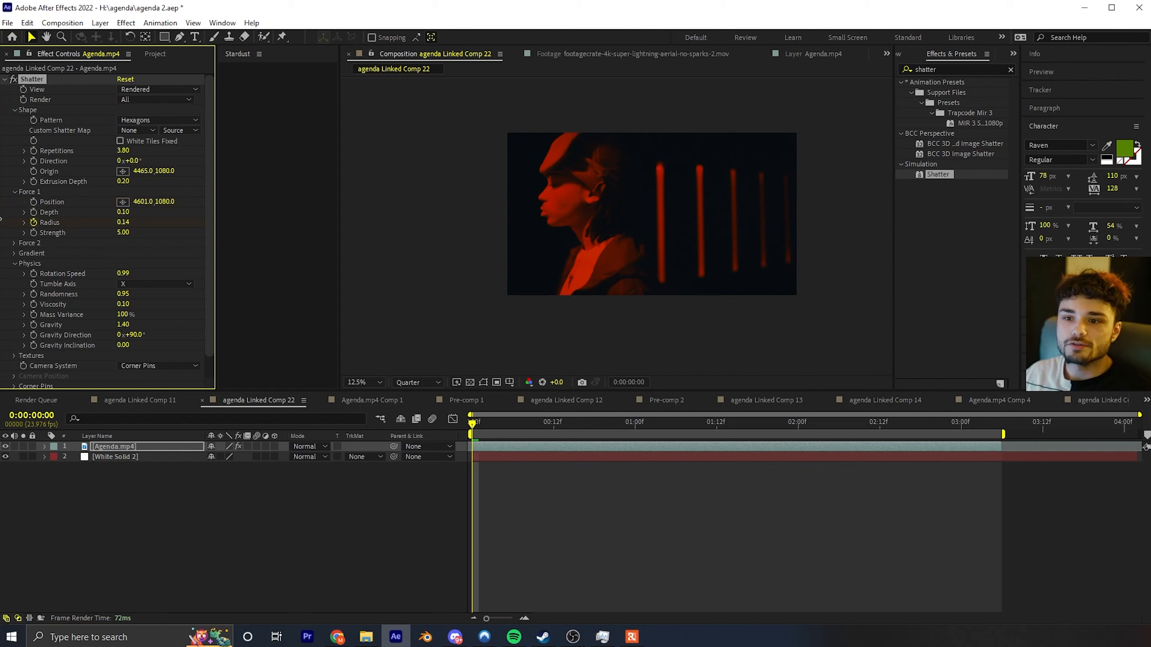
pyautogui.moveTo(511, 427); pyautogui.dragTo(533, 422)
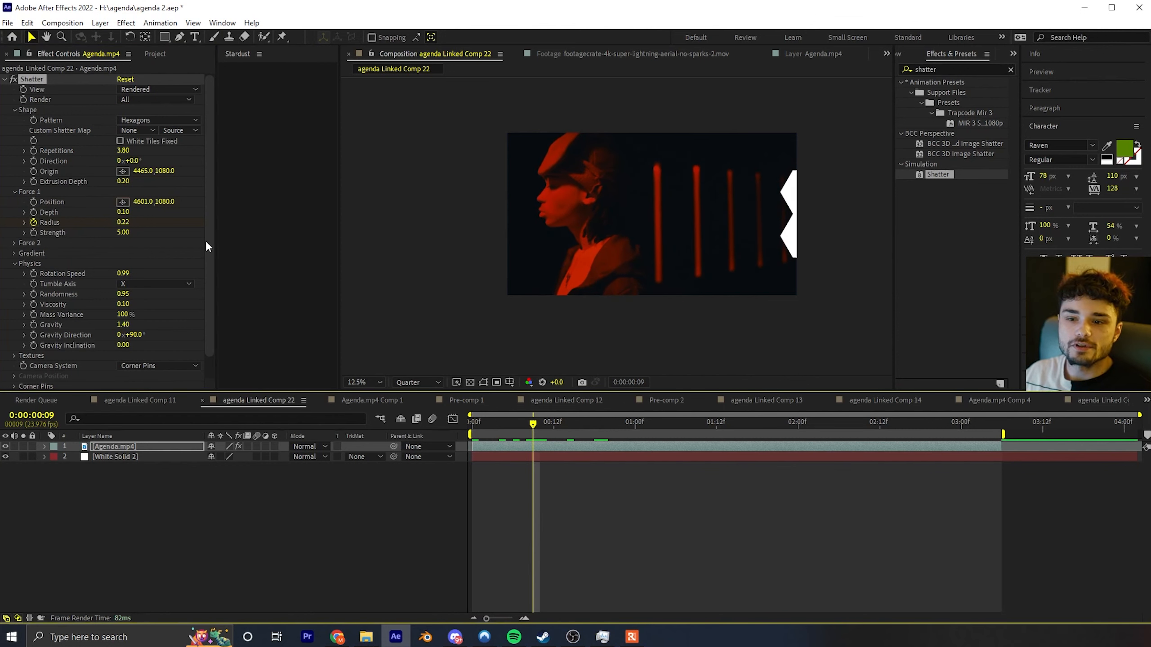
pyautogui.moveTo(140, 202); pyautogui.dragTo(2, 234)
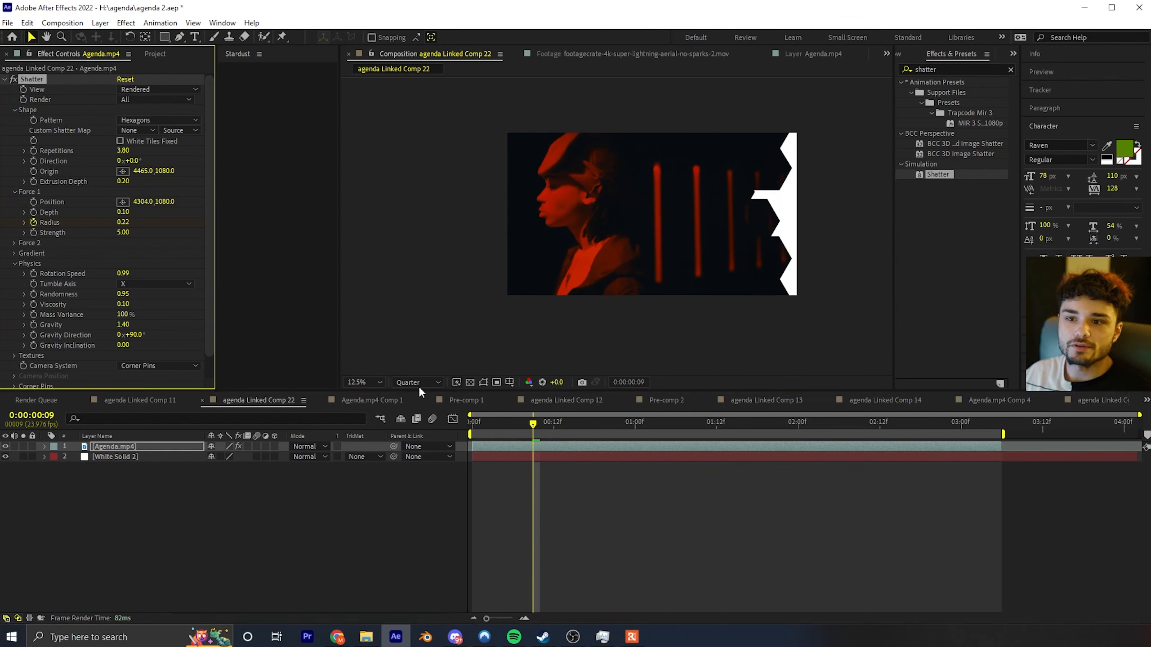
pyautogui.moveTo(519, 422); pyautogui.dragTo(428, 418)
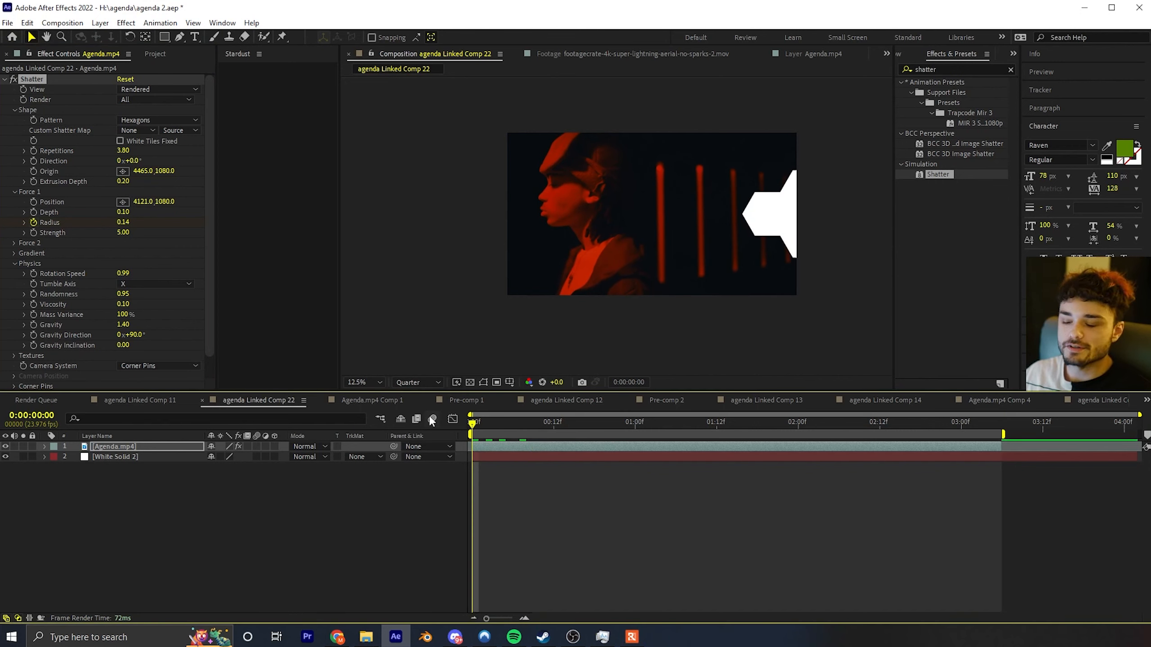
# Play the animation with the repositioned force and compare its hexagon pieces with those in agenda Linked Comp 11.
pyautogui.press('space')
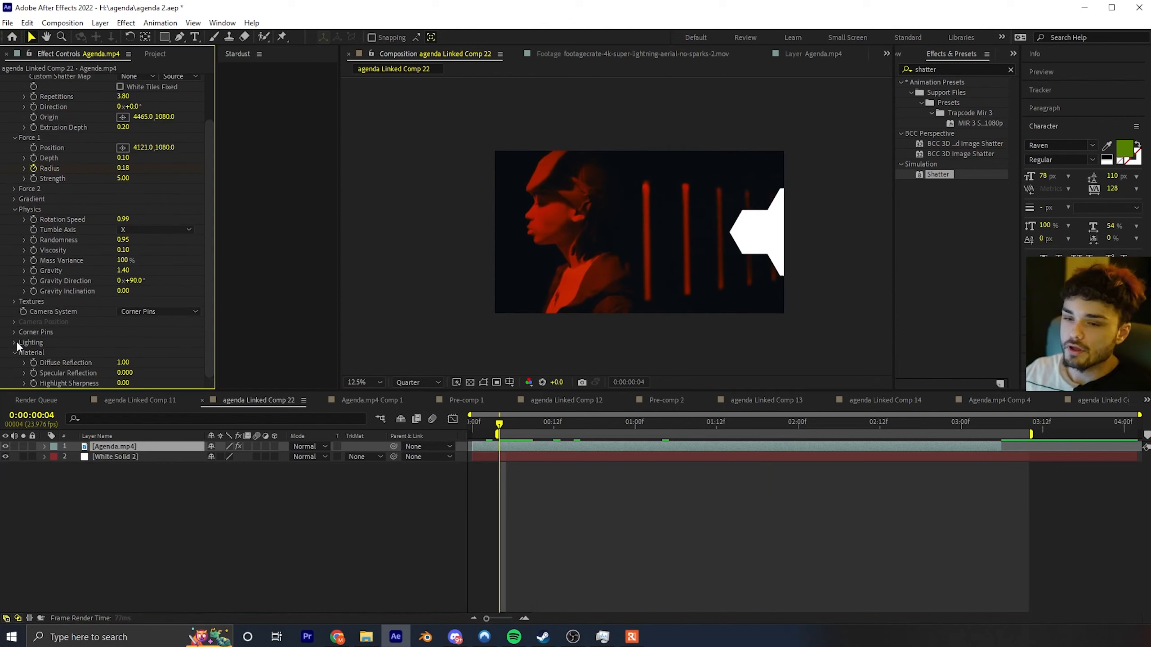
pyautogui.press('space')
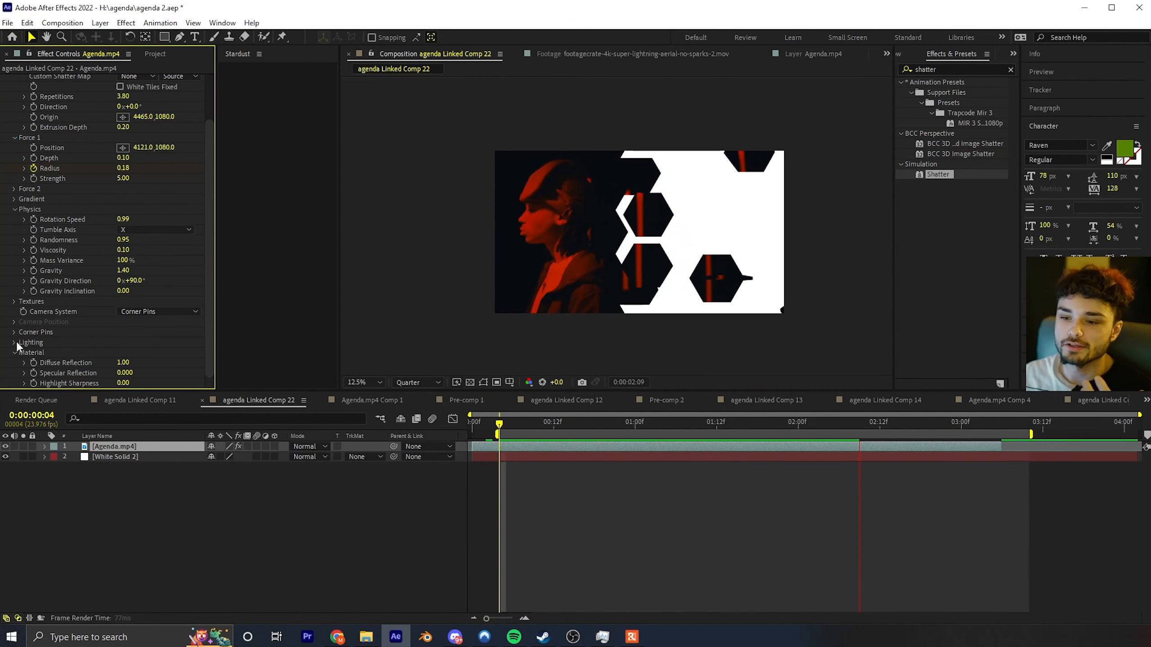
pyautogui.press('space')
pyautogui.click(601, 425)
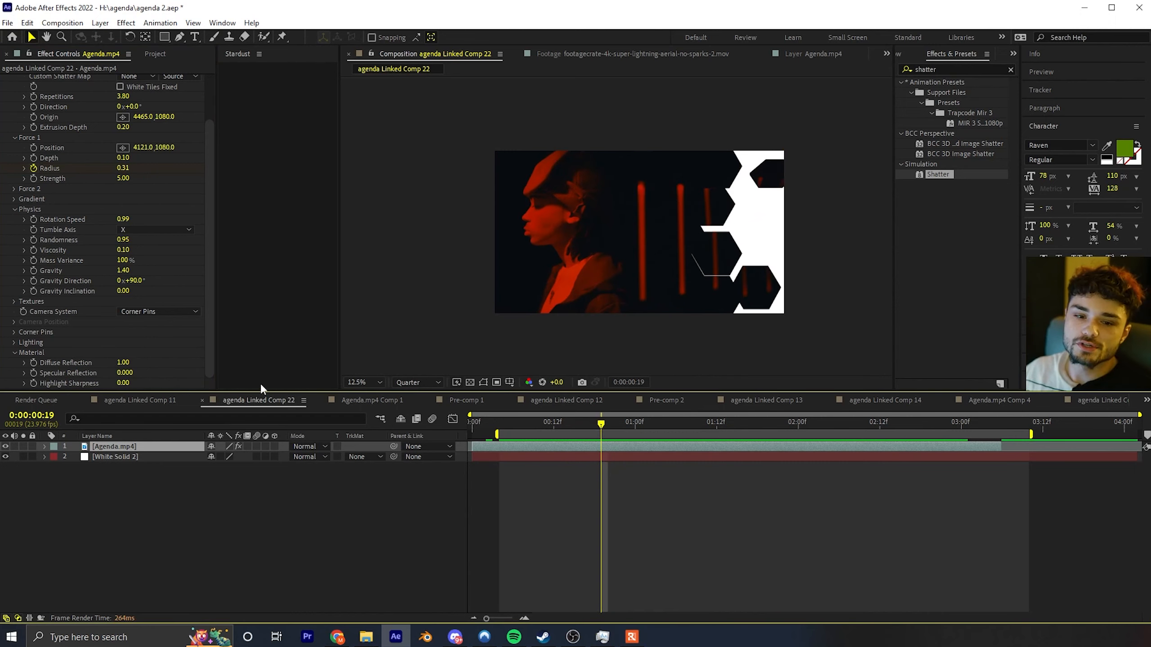
pyautogui.click(169, 401)
pyautogui.press('.')
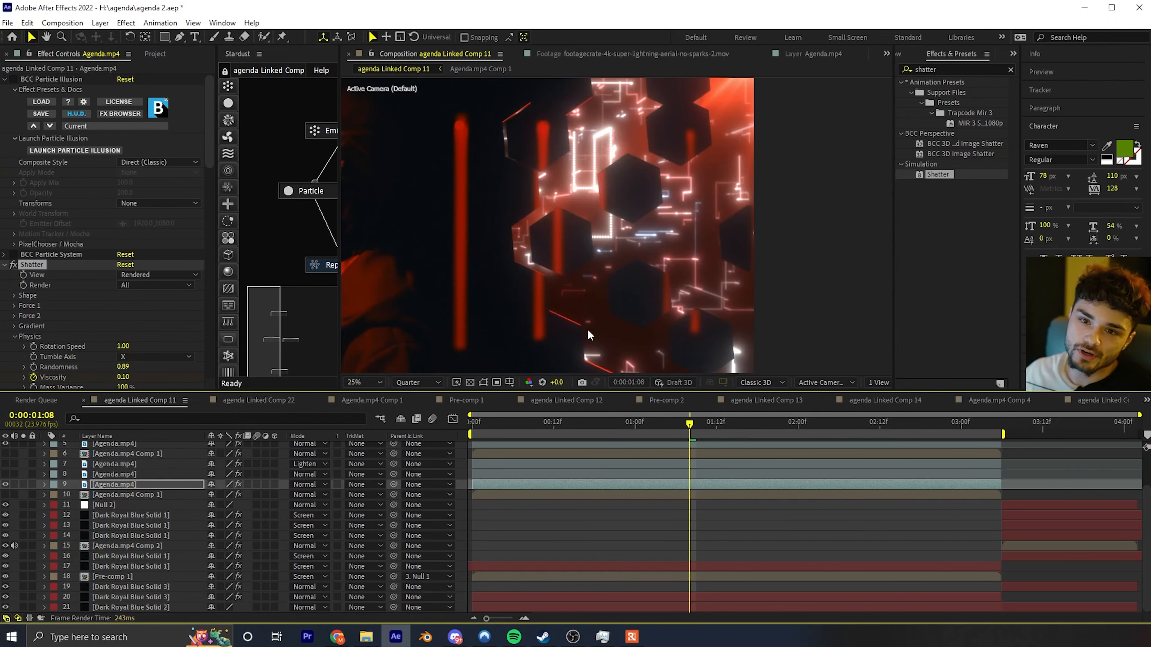
pyautogui.click(248, 403)
# Set the light intensity in the Shatter lighting to 2.64 and check the pieces at 0:00:01:05.
pyautogui.moveTo(588, 426); pyautogui.dragTo(522, 426)
pyautogui.scroll(-3, 102, 209)
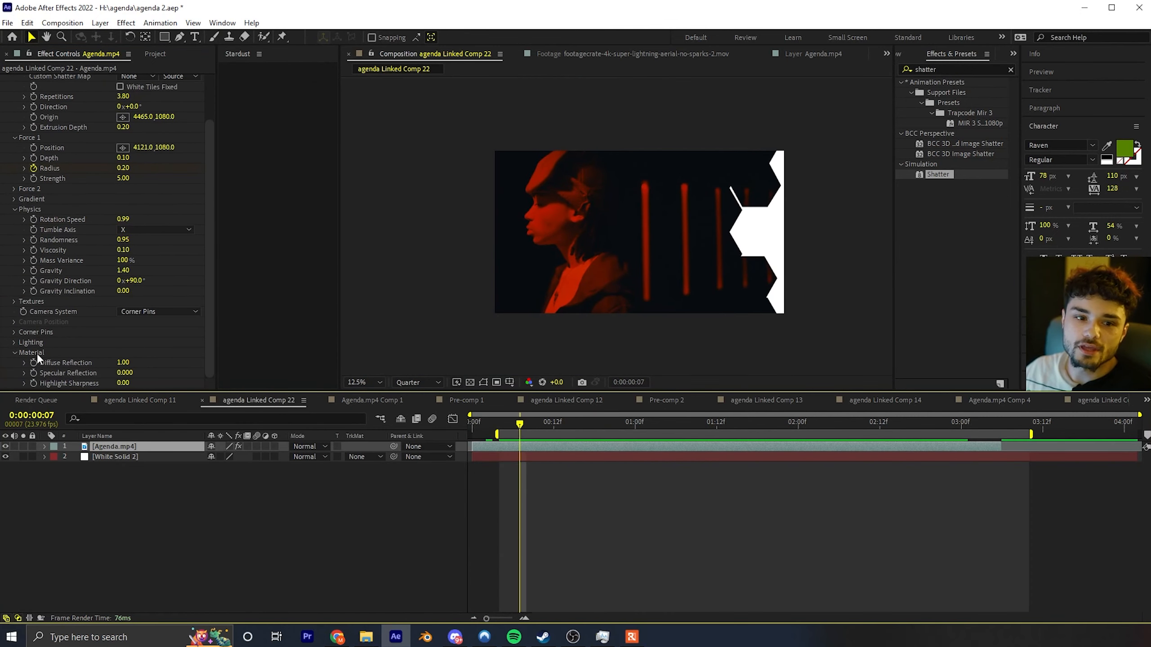
pyautogui.click(14, 342)
pyautogui.scroll(-5, 34, 333)
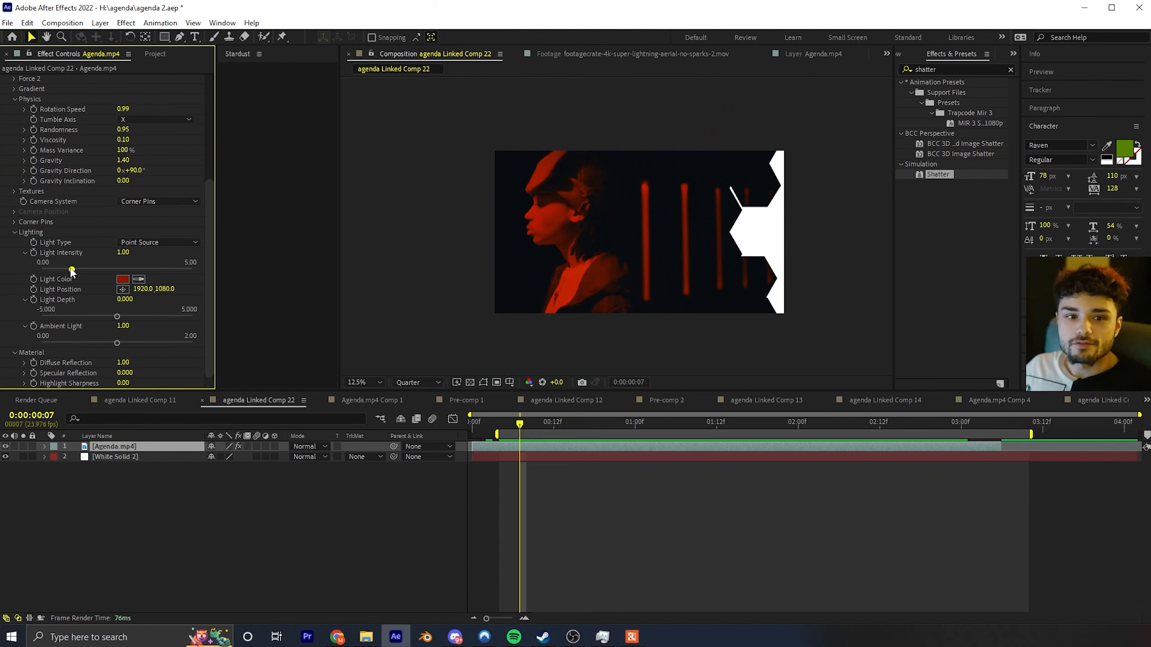
pyautogui.moveTo(73, 270); pyautogui.dragTo(121, 270)
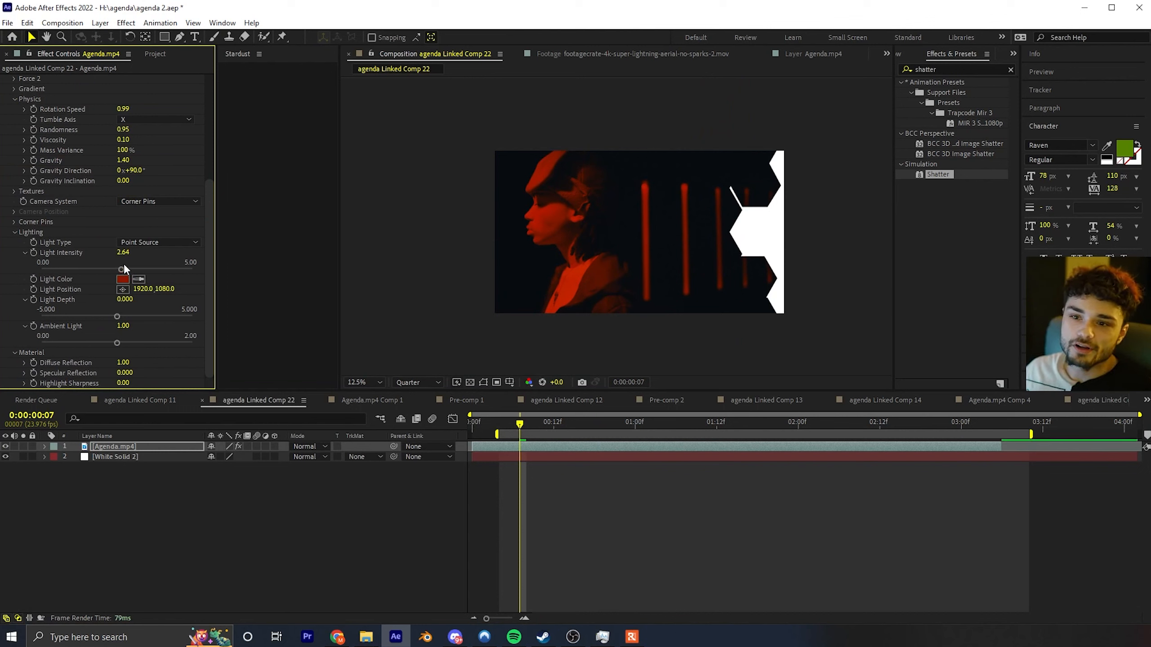
pyautogui.click(668, 423)
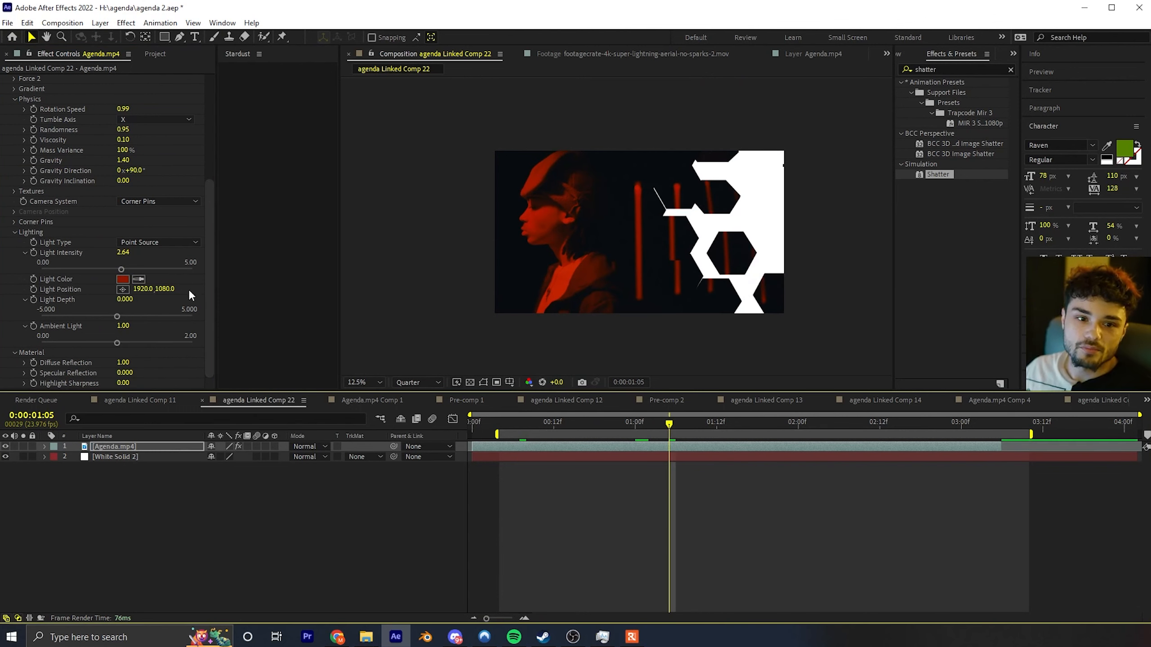
# Try different Shatter light depths and set the value to -0.720.
pyautogui.scroll(1, 673, 182)
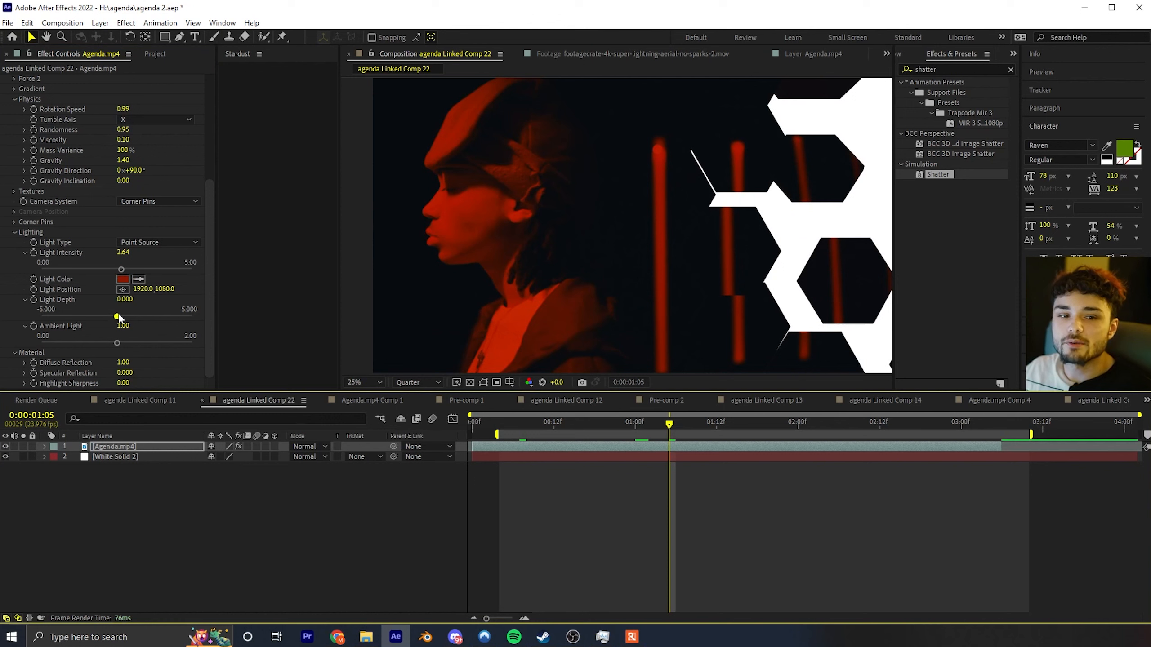
pyautogui.moveTo(114, 318); pyautogui.dragTo(32, 323)
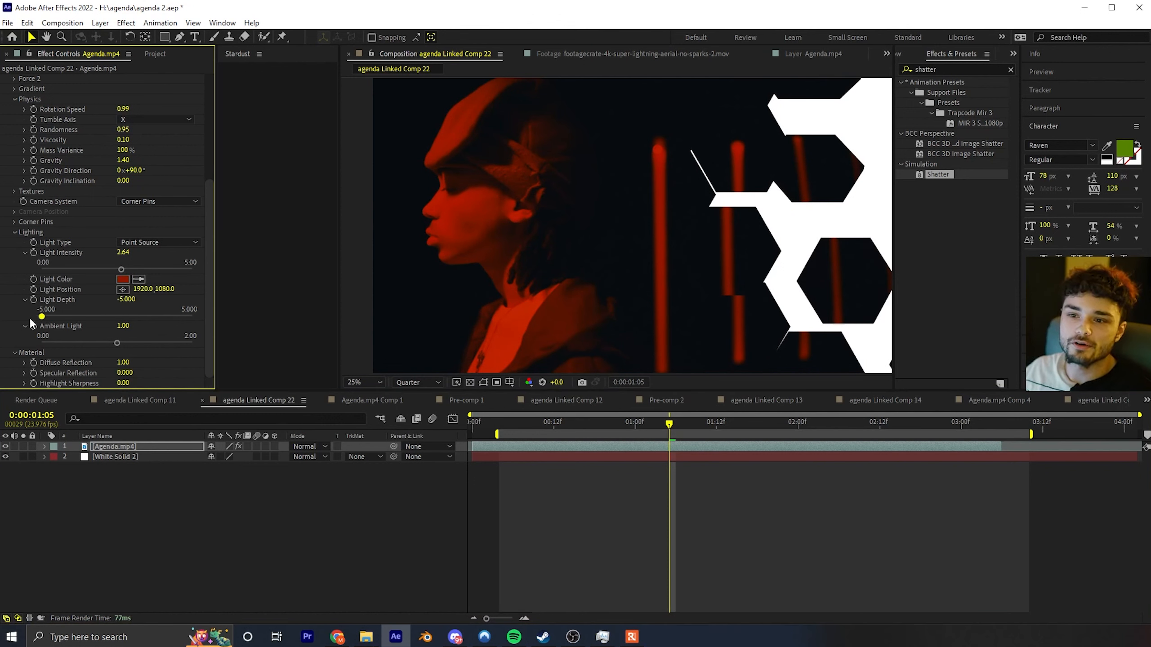
pyautogui.click(107, 317)
pyautogui.moveTo(105, 319)
pyautogui.mouseDown()
pyautogui.moveTo(178, 320)
pyautogui.moveTo(97, 317)
pyautogui.moveTo(111, 317)
pyautogui.mouseUp()
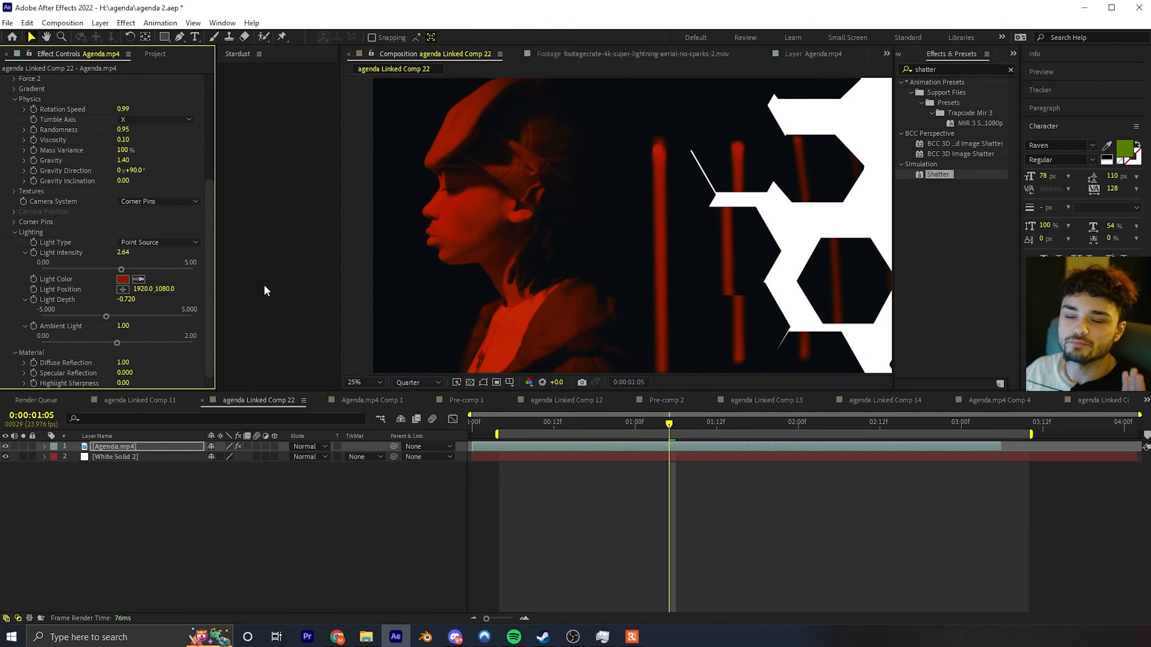
pyautogui.press(',')
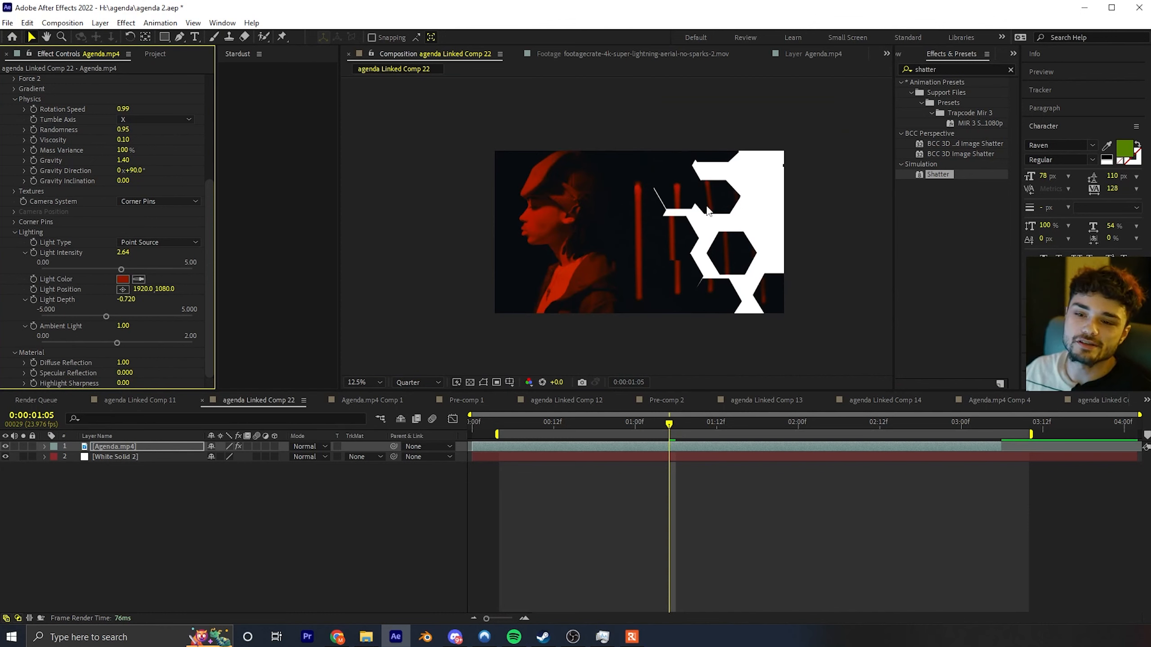
# Raise the specular reflection of the Shatter material to 0.450.
pyautogui.rightClick(707, 207)
pyautogui.click(73, 331)
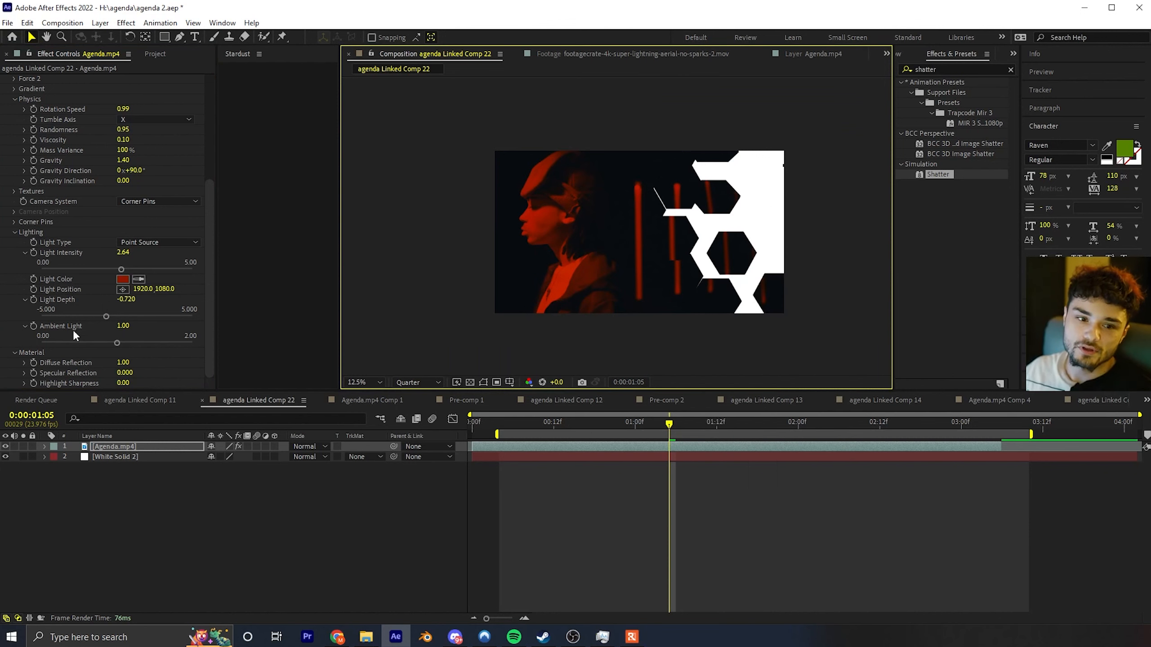
pyautogui.click(15, 353)
pyautogui.scroll(1, 65, 271)
pyautogui.click(15, 383)
pyautogui.scroll(-2, 28, 276)
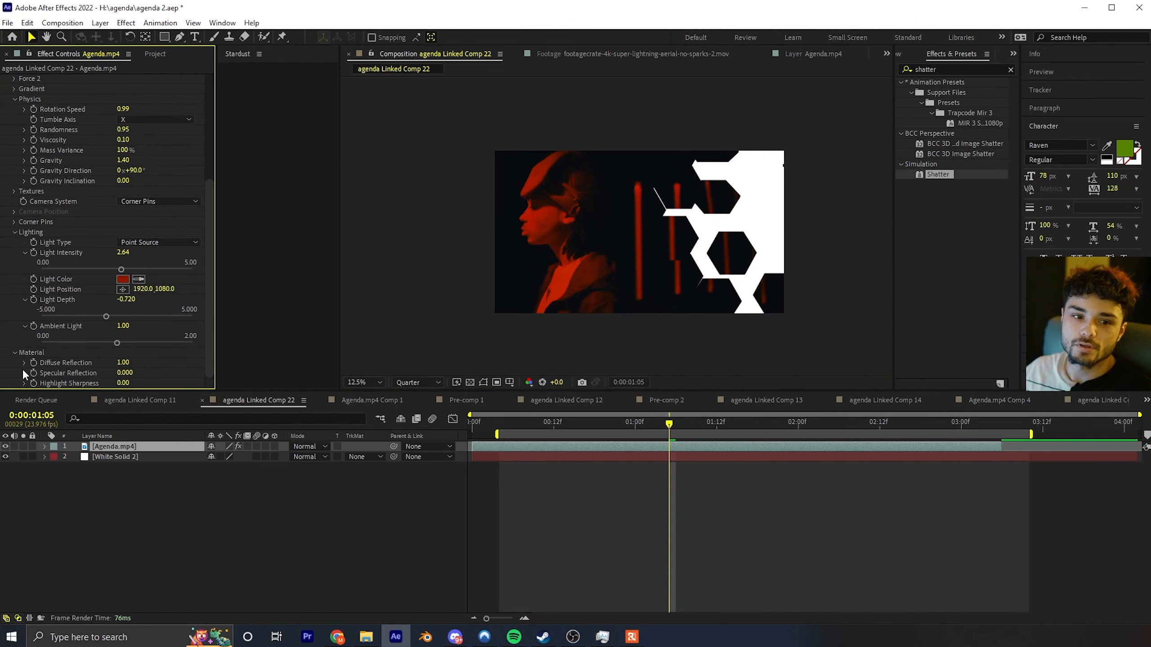
pyautogui.moveTo(120, 378); pyautogui.dragTo(144, 371)
# Examine the lit edges of the hexagon pieces up close at 0:00:01:05 and 0:00:01:21.
pyautogui.scroll(1, 672, 269)
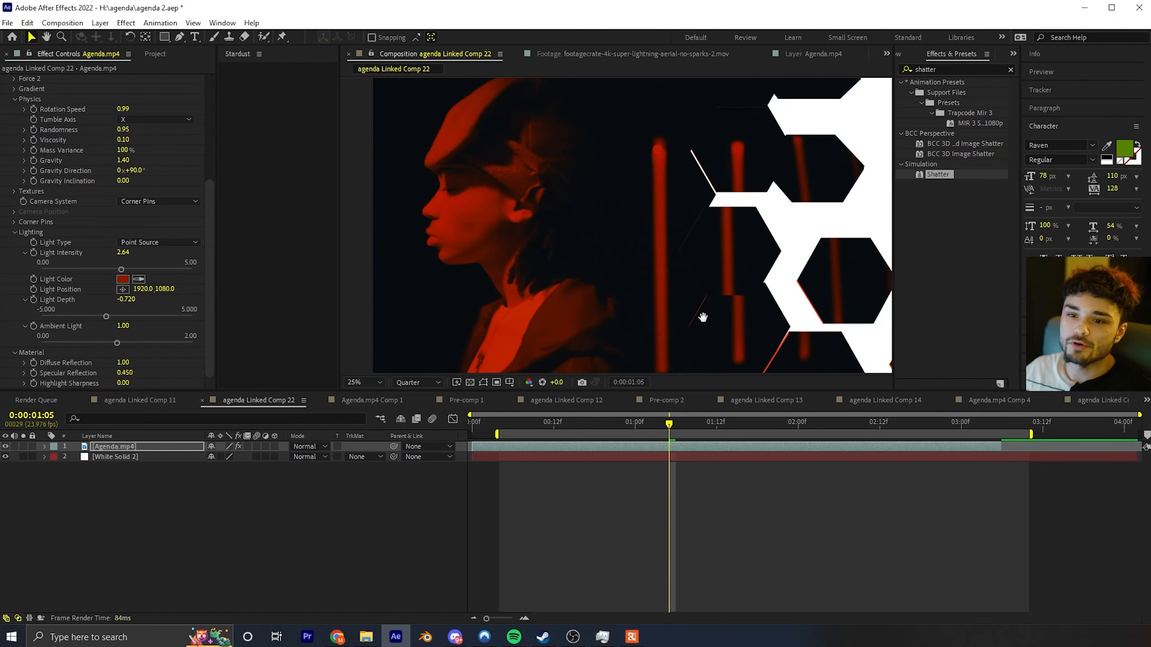
pyautogui.moveTo(701, 316); pyautogui.dragTo(779, 287)
pyautogui.moveTo(757, 228); pyautogui.dragTo(687, 338)
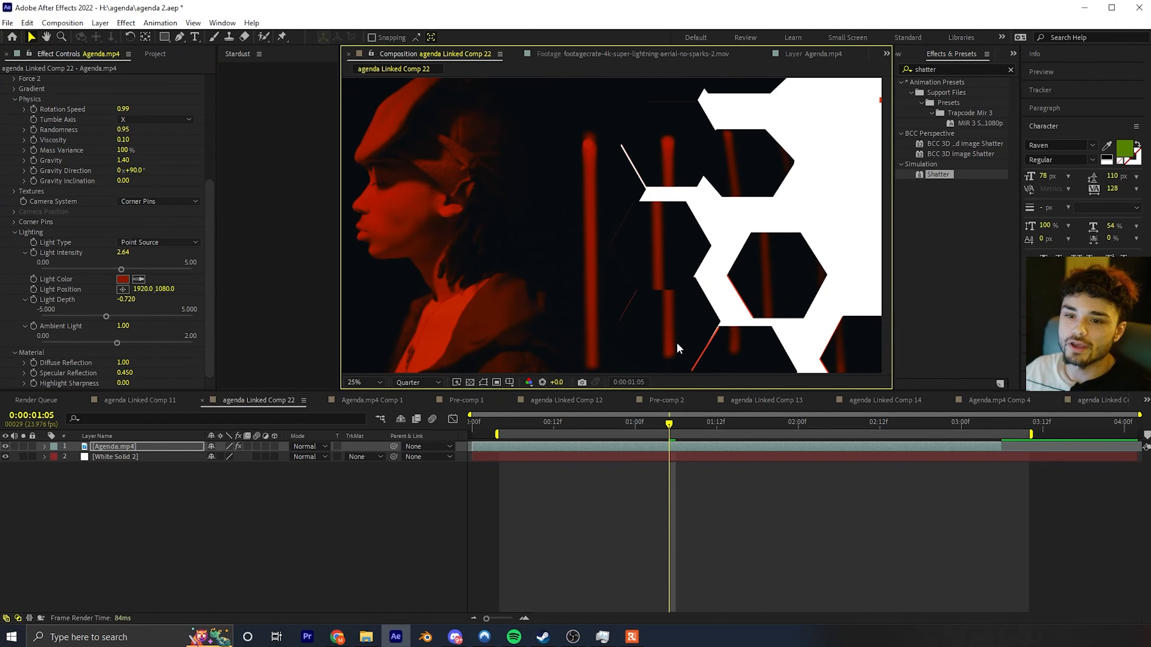
pyautogui.moveTo(698, 427); pyautogui.dragTo(777, 423)
pyautogui.scroll(-1, 693, 272)
pyautogui.scroll(1, 687, 265)
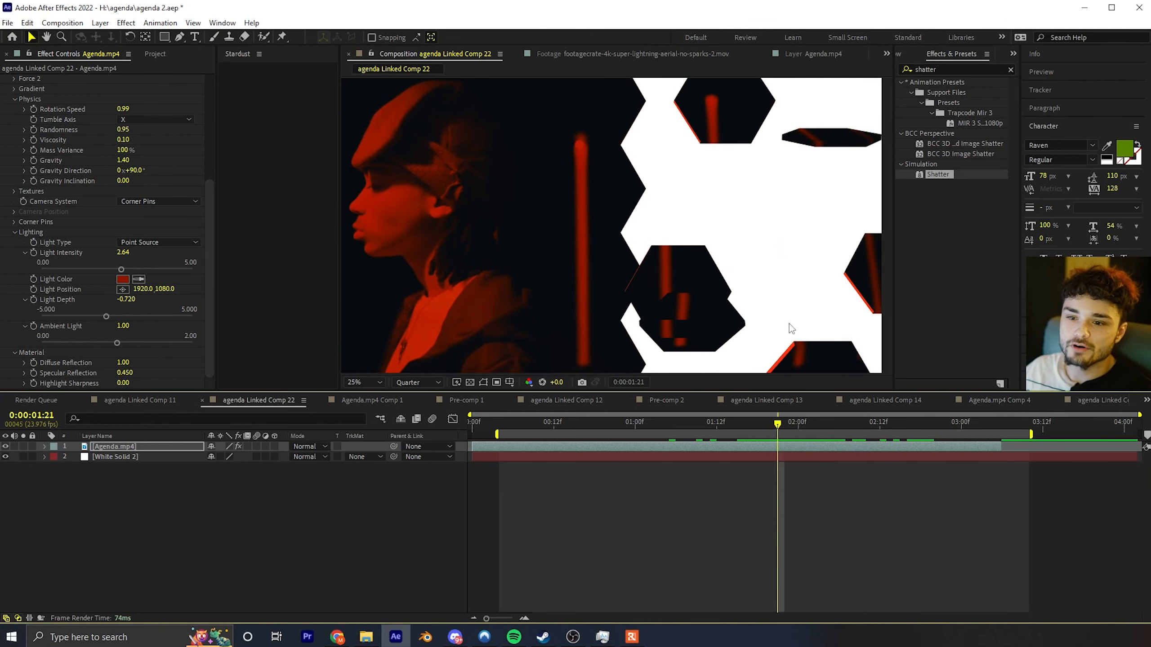
pyautogui.scroll(-1, 779, 290)
pyautogui.scroll(1, 725, 349)
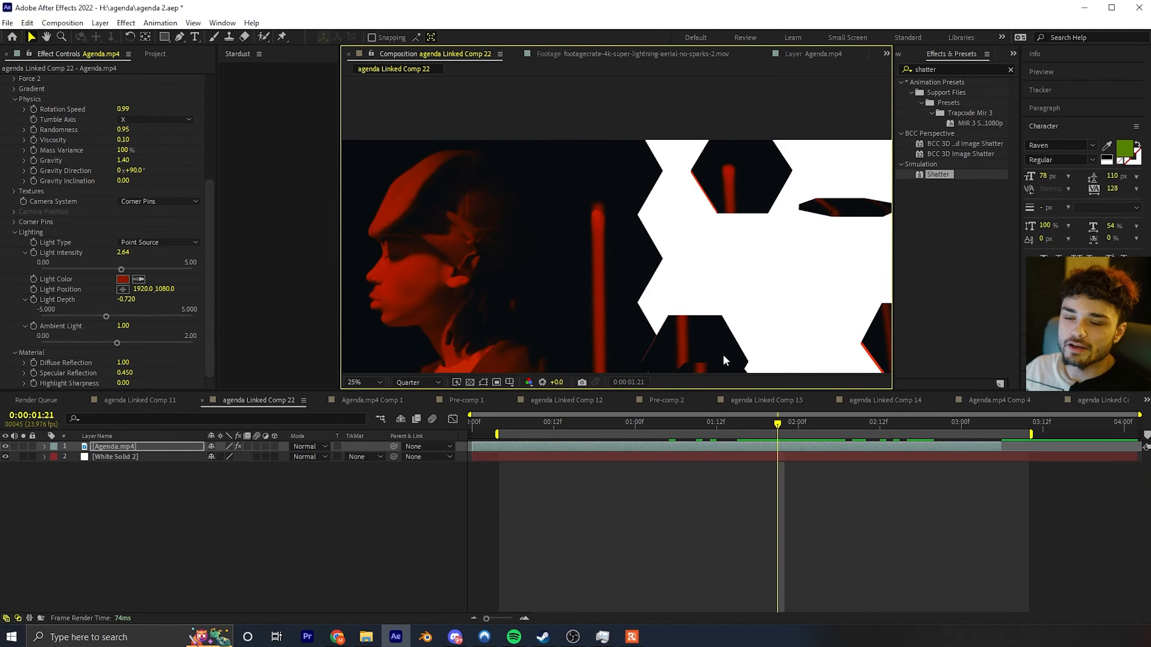
# Set the extrusion depth of the Shatter pieces to 0.87 and check their thickness at 0:00:02:01.
pyautogui.scroll(-1, 872, 348)
pyautogui.scroll(5, 165, 240)
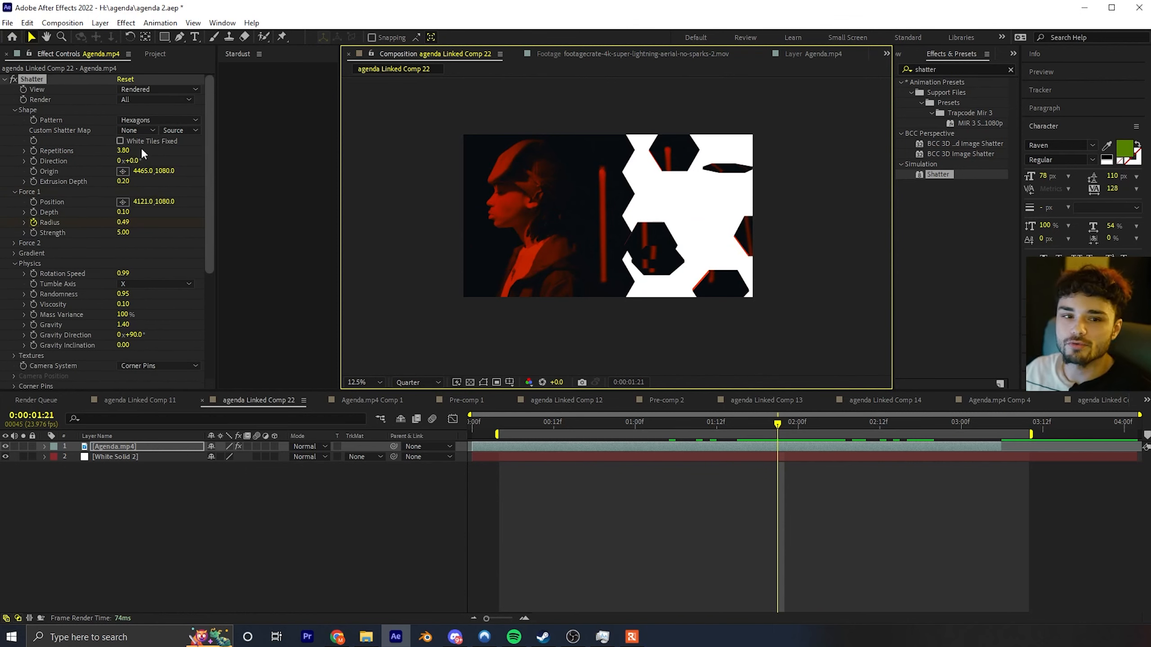
pyautogui.moveTo(124, 182); pyautogui.dragTo(166, 178)
pyautogui.scroll(1, 526, 187)
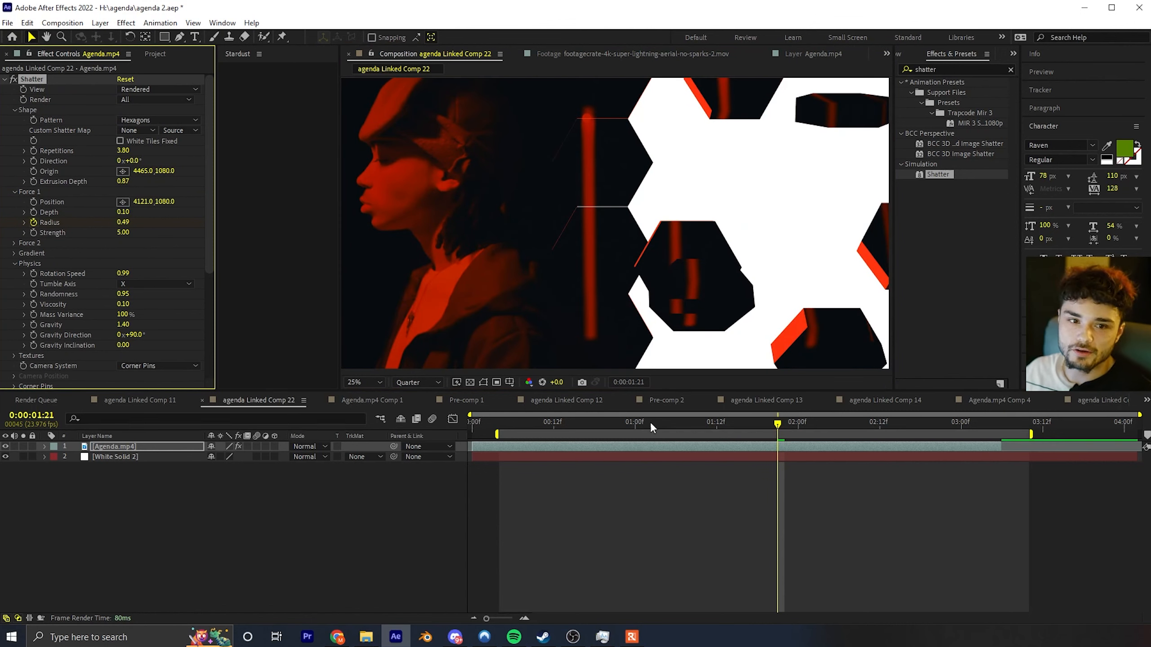
pyautogui.scroll(-1, 683, 275)
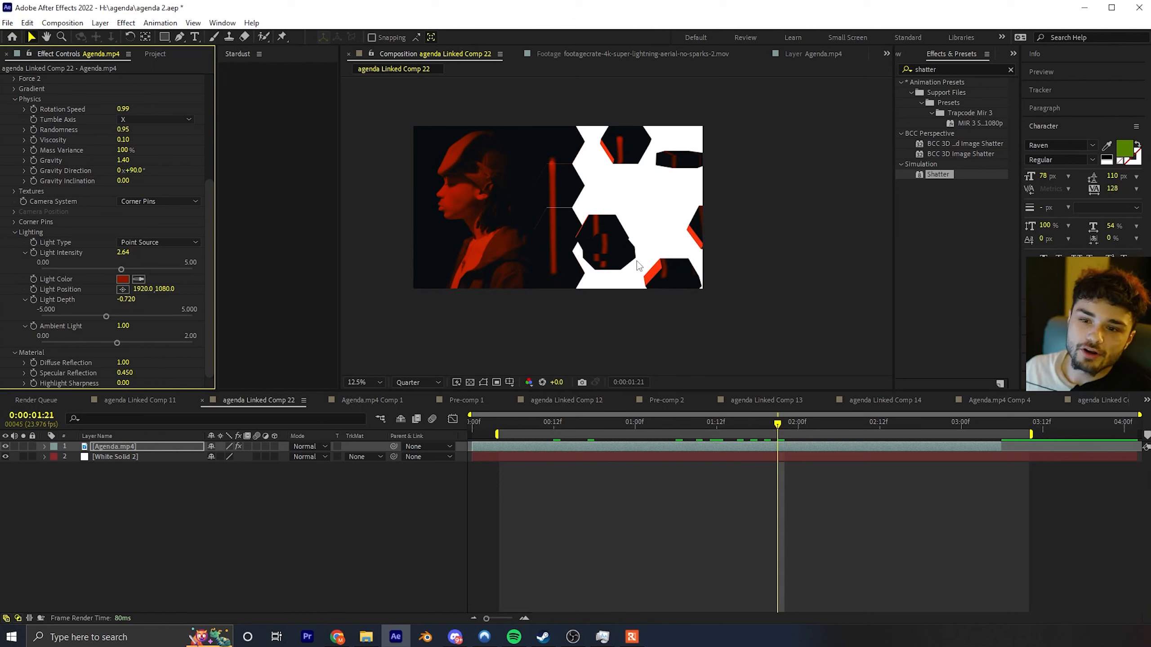
pyautogui.moveTo(740, 430); pyautogui.dragTo(802, 432)
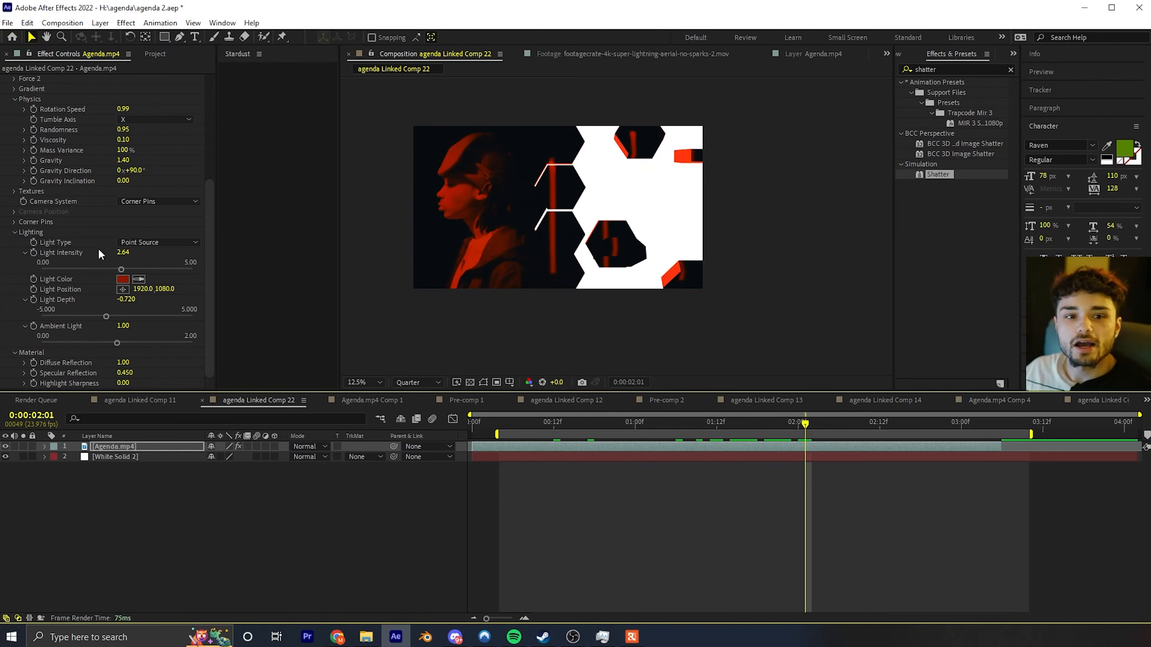
# Change the Shatter light type to Distant Source, place the light at 3920, 992 near the frame's right edge, and check the pieces at 0:00:01:16.
pyautogui.click(158, 242)
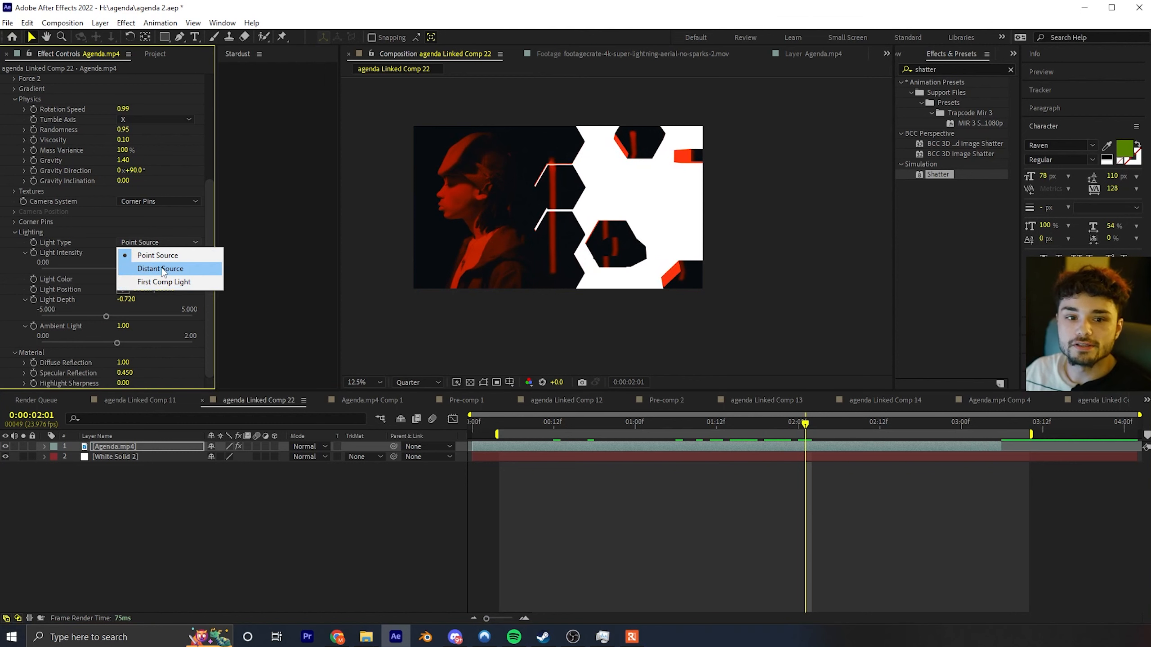
pyautogui.click(161, 268)
pyautogui.moveTo(141, 292); pyautogui.dragTo(603, 273)
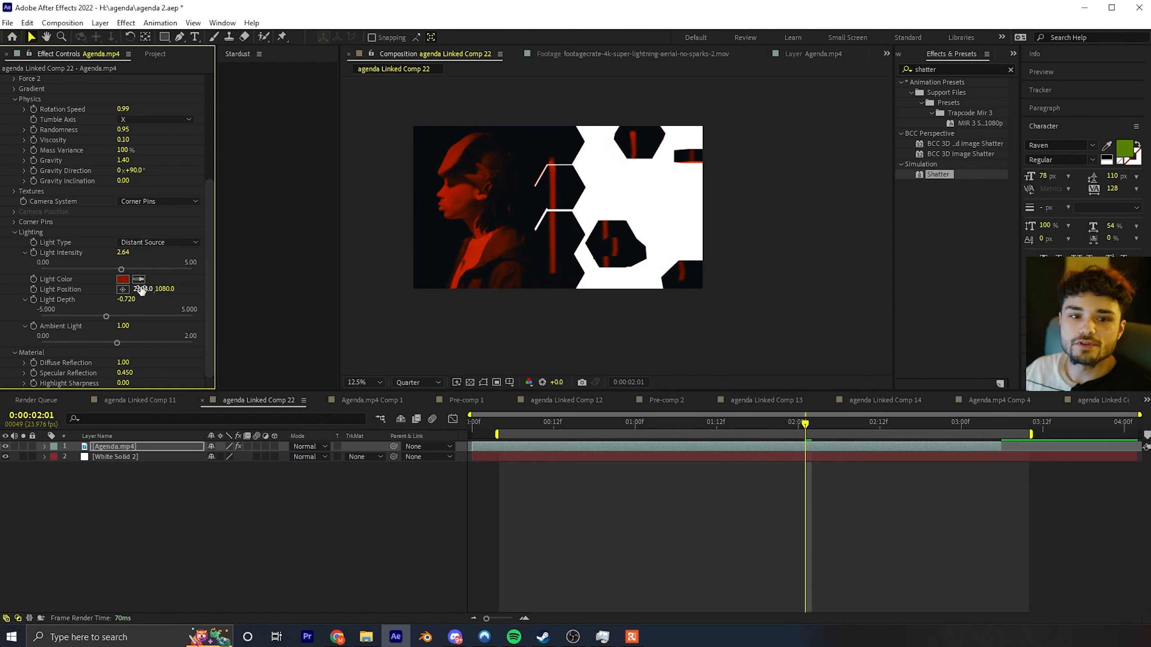
pyautogui.click(123, 289)
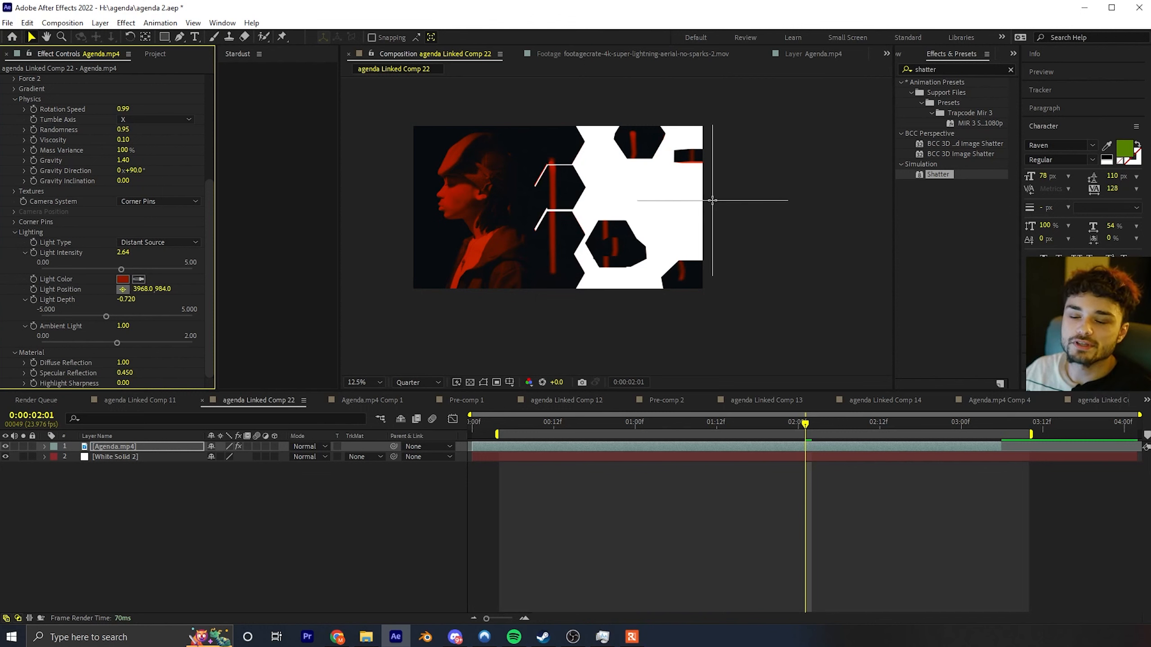
pyautogui.click(707, 202)
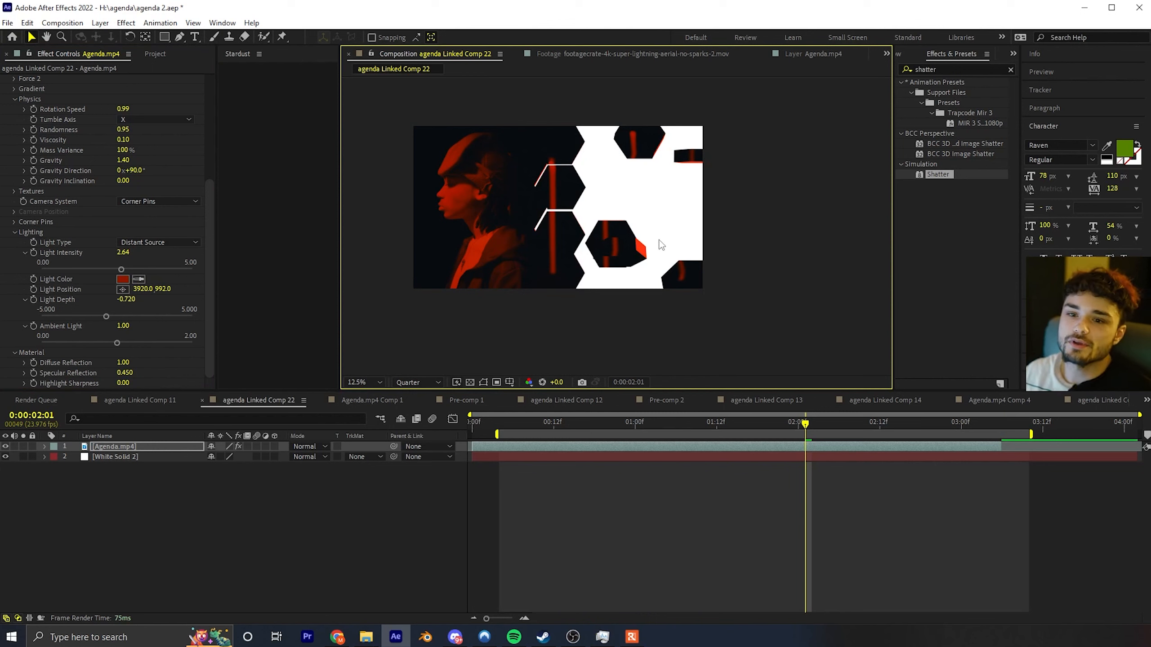
pyautogui.moveTo(799, 427); pyautogui.dragTo(744, 425)
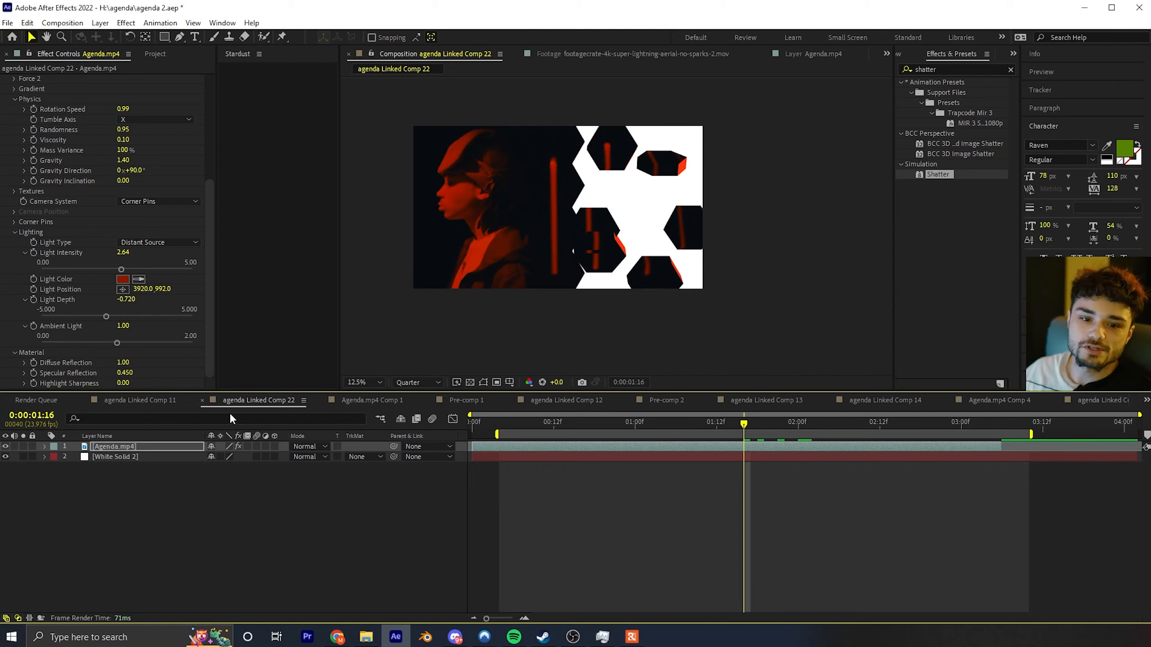
# Look at the reference effect in agenda Linked Comp 11, and preview the shatter in agenda Linked Comp 22 for comparison.
pyautogui.click(156, 401)
pyautogui.scroll(-2, 674, 148)
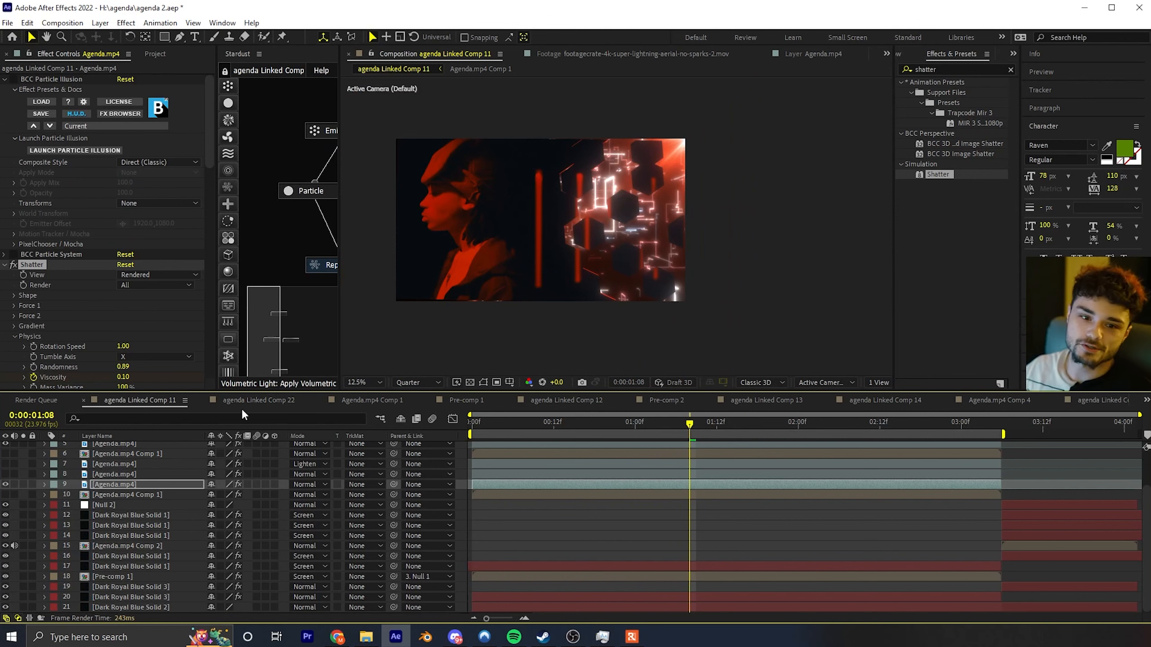
pyautogui.click(256, 400)
pyautogui.moveTo(590, 421); pyautogui.dragTo(697, 414)
pyautogui.click(702, 423)
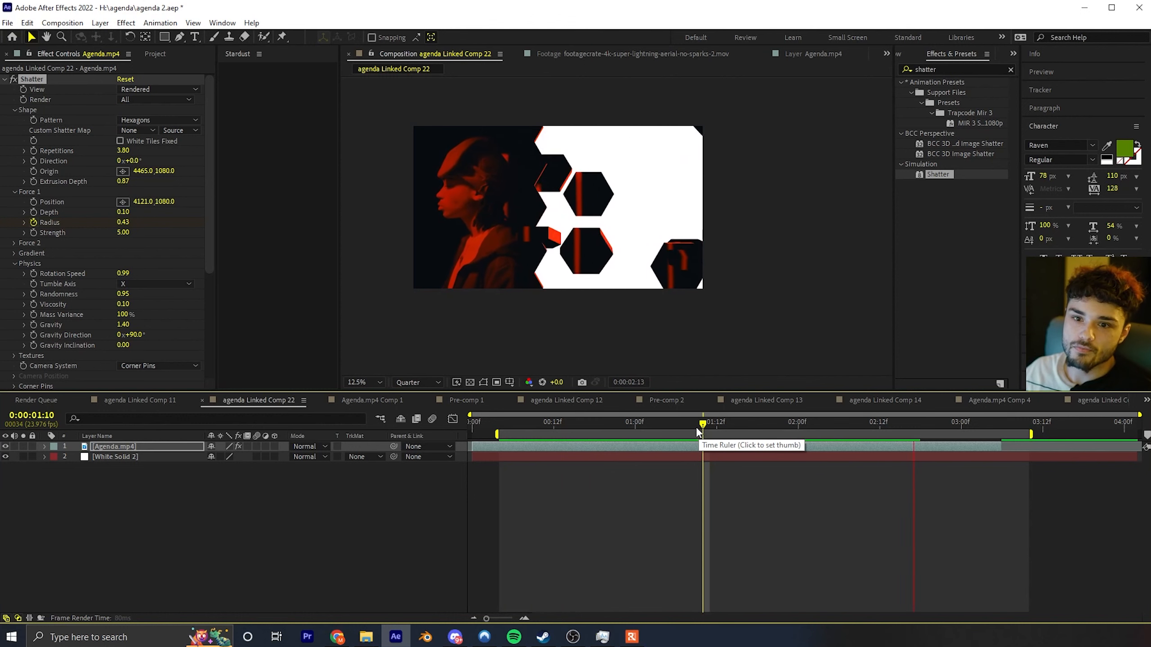
pyautogui.moveTo(697, 428); pyautogui.dragTo(756, 426)
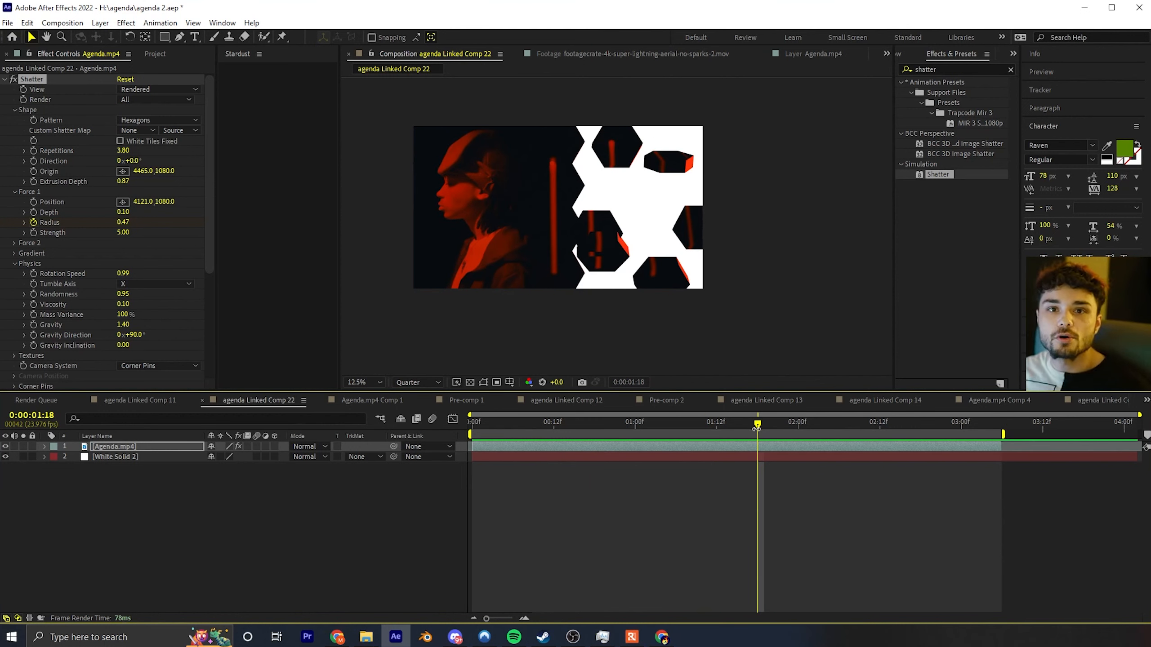
pyautogui.moveTo(757, 428)
pyautogui.mouseDown()
pyautogui.moveTo(679, 426)
pyautogui.moveTo(737, 426)
pyautogui.mouseUp()
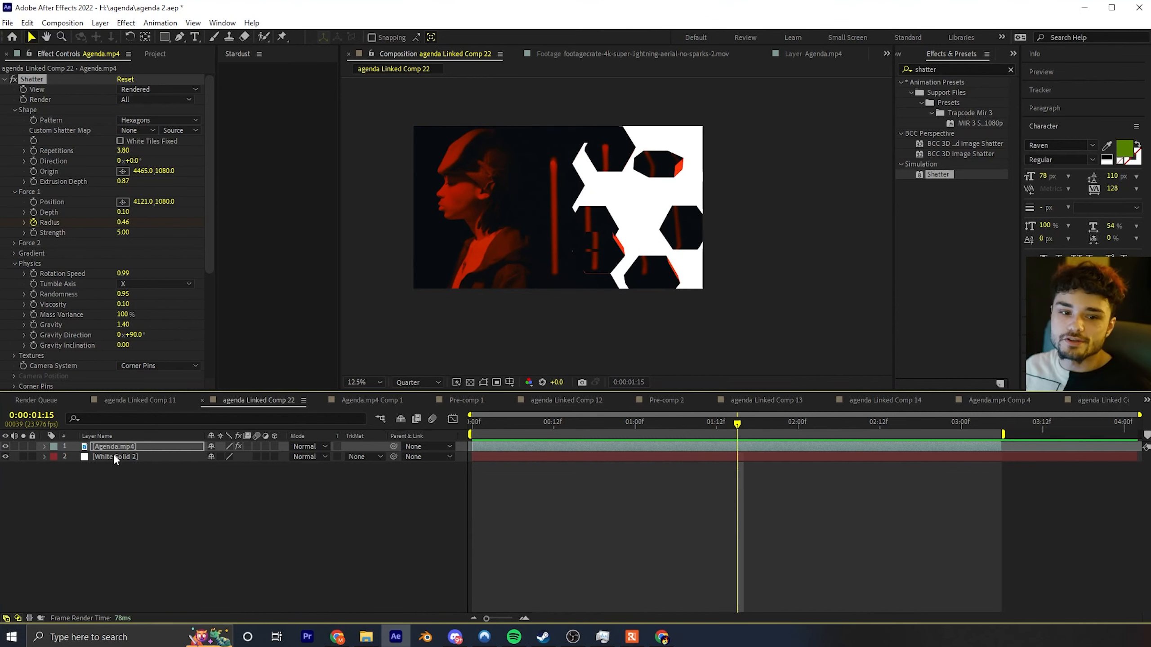
# Add a black solid between the Agenda.mp4 footage and the white solid, and inspect the pieces against it at 0:00:01:23.
pyautogui.click(113, 455)
pyautogui.scroll(1, 572, 281)
pyautogui.scroll(-1, 572, 280)
pyautogui.rightClick(240, 497)
pyautogui.moveTo(290, 351)
pyautogui.click(419, 386)
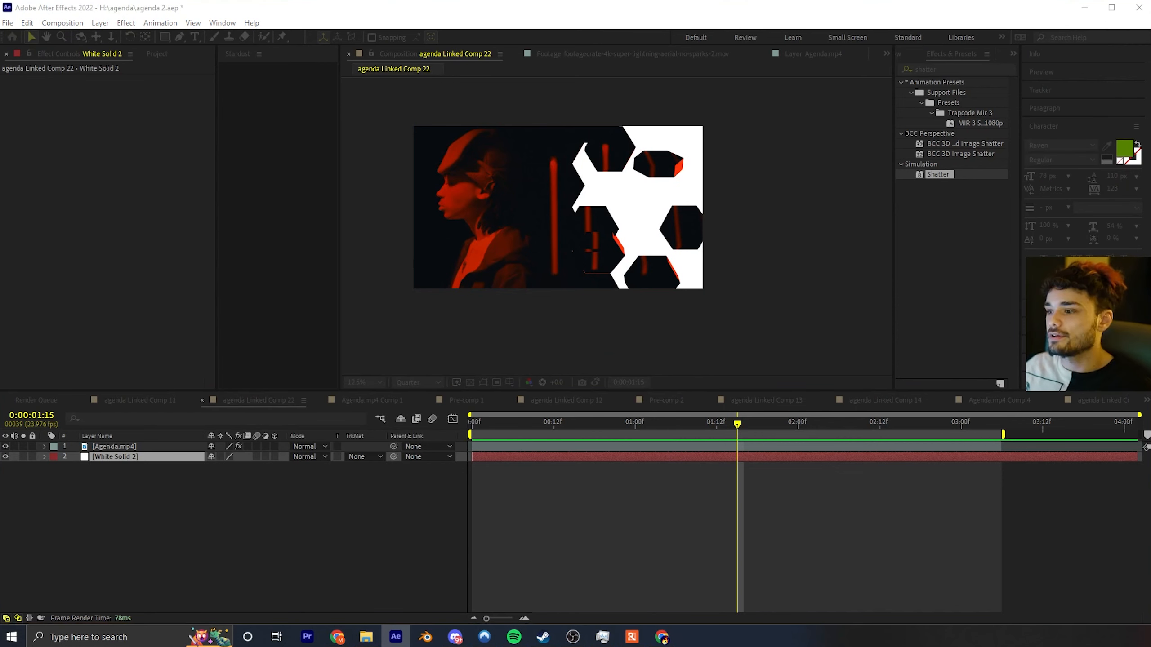
pyautogui.press('Return')
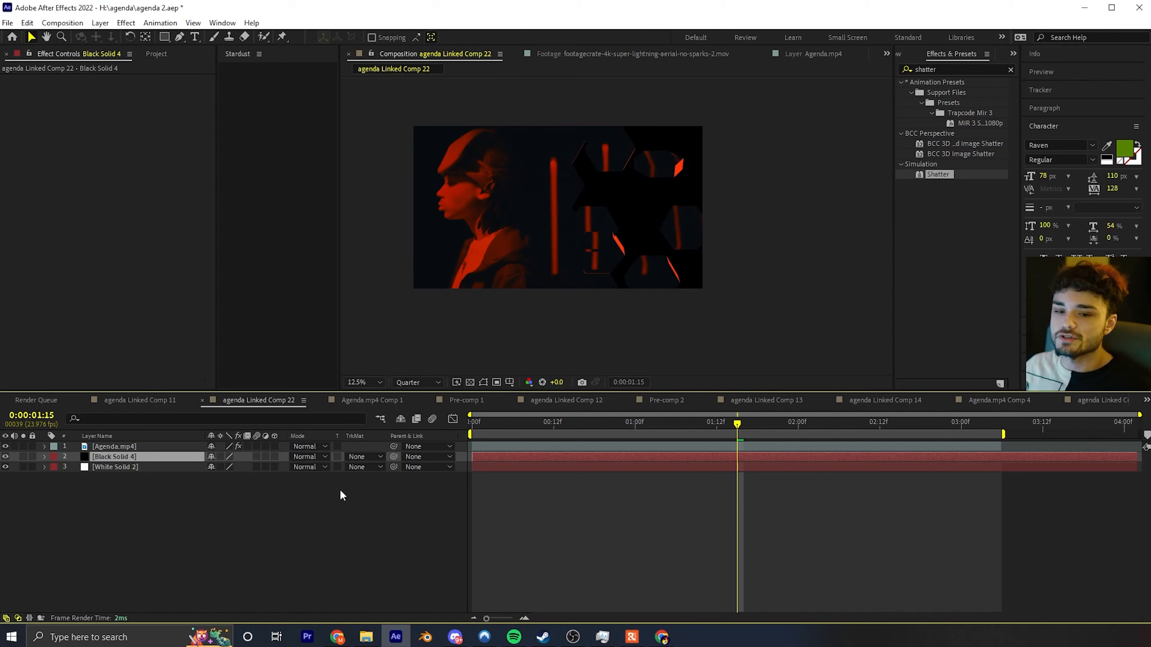
pyautogui.moveTo(625, 428); pyautogui.dragTo(791, 426)
pyautogui.scroll(2, 640, 275)
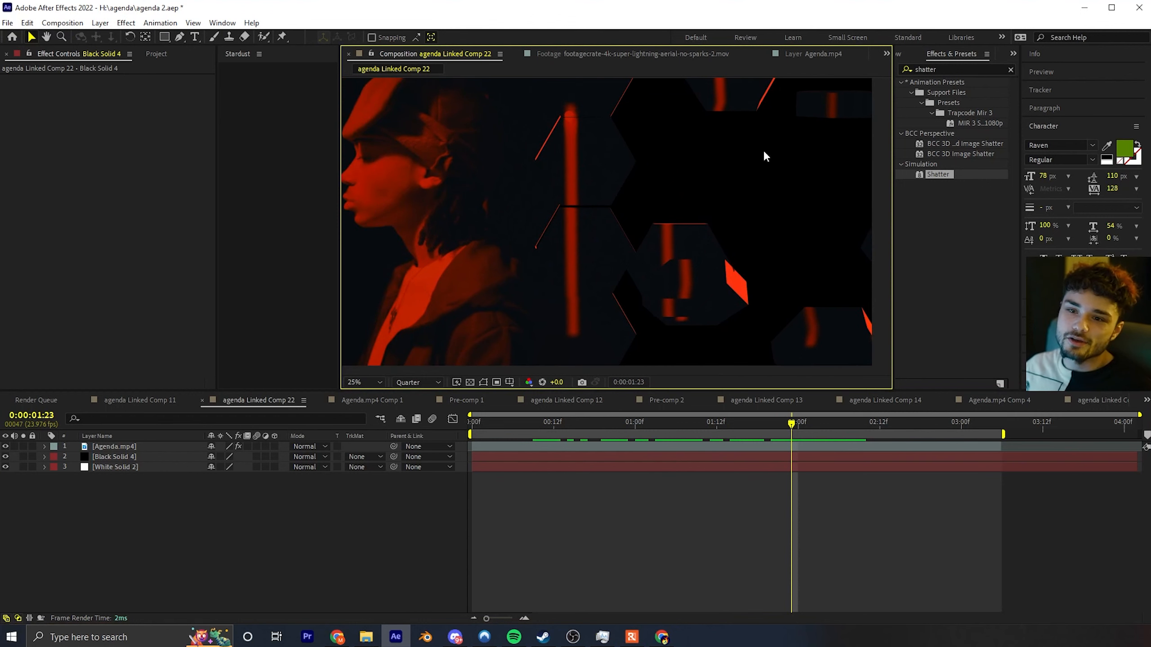
pyautogui.moveTo(508, 234); pyautogui.dragTo(629, 302)
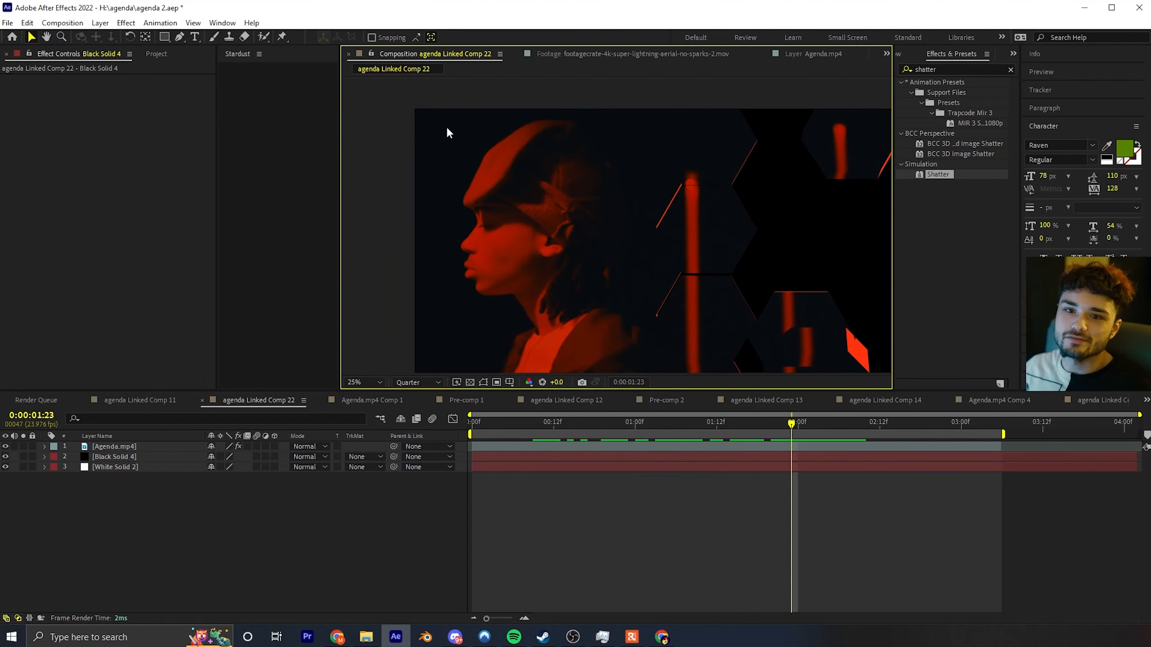
pyautogui.scroll(-2, 558, 209)
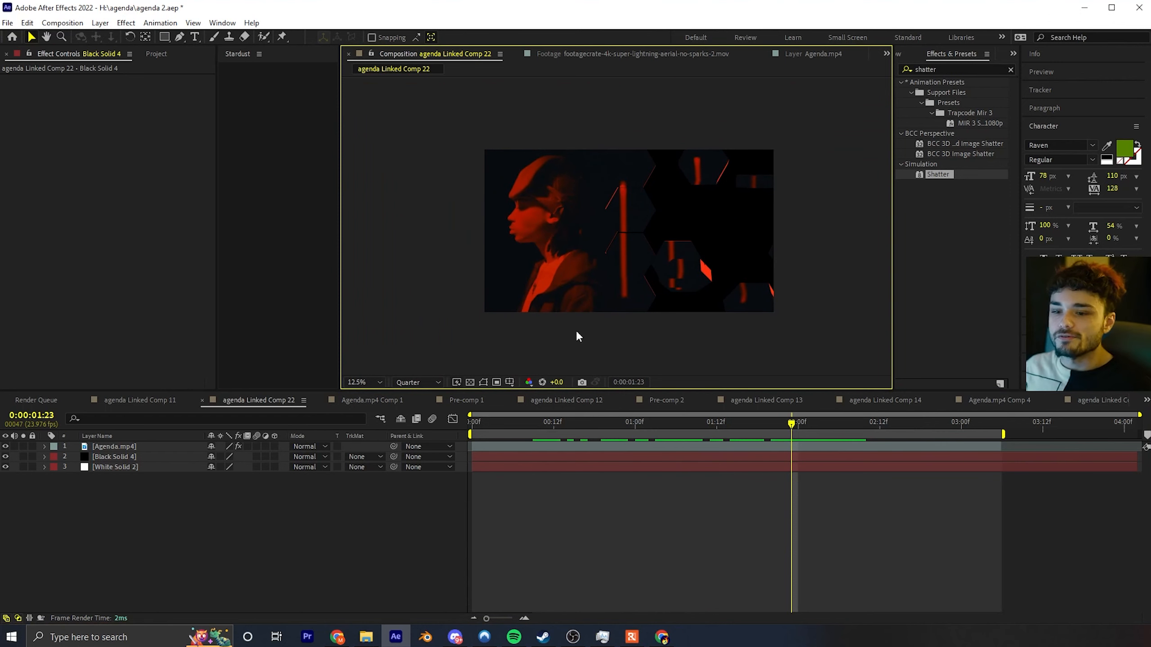
# Add a 3840 x 2160 solid below Agenda.mp4 with its color sampled from the footage's dark background, and play back the shatter.
pyautogui.click(112, 458)
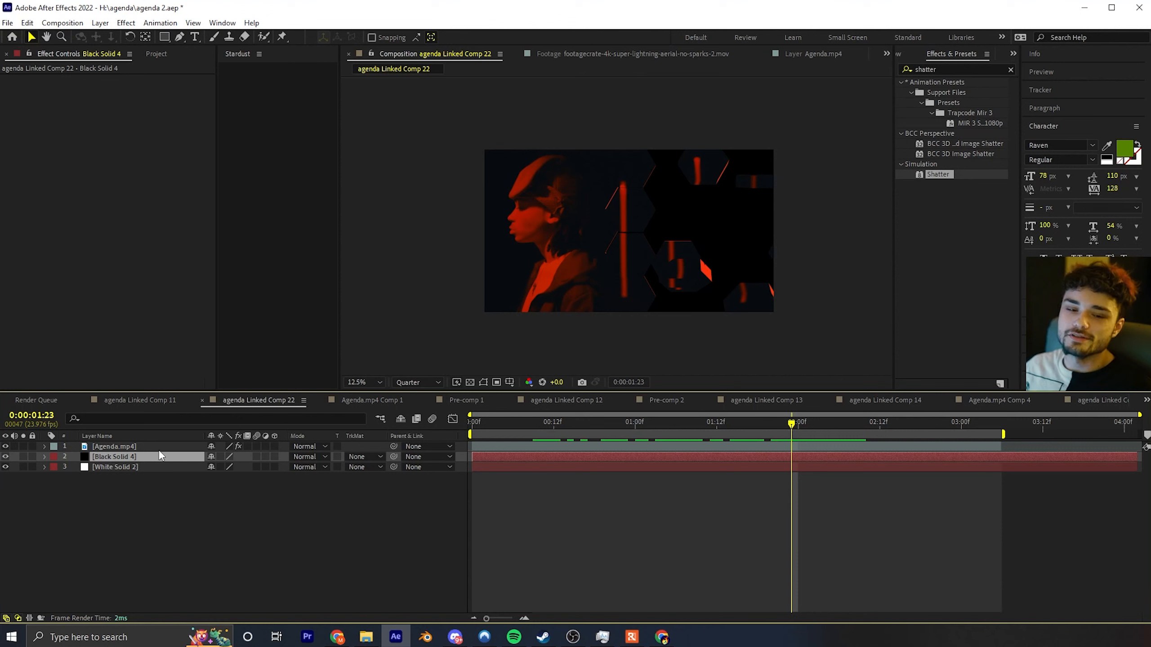
pyautogui.rightClick(122, 521)
pyautogui.moveTo(166, 371)
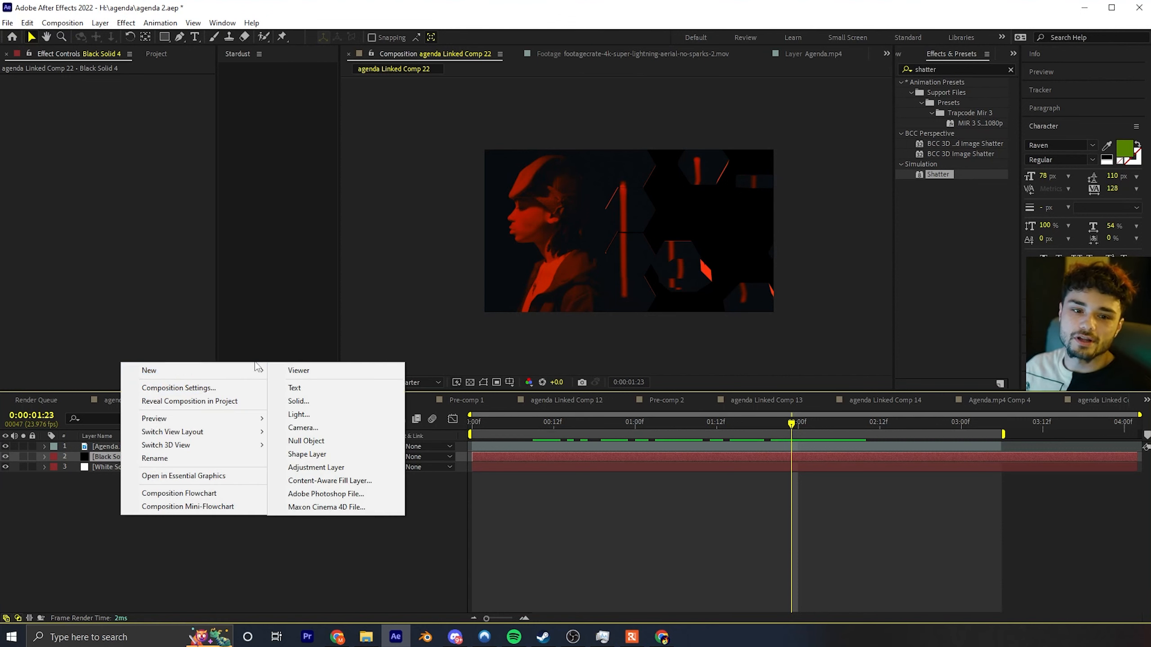
pyautogui.click(299, 400)
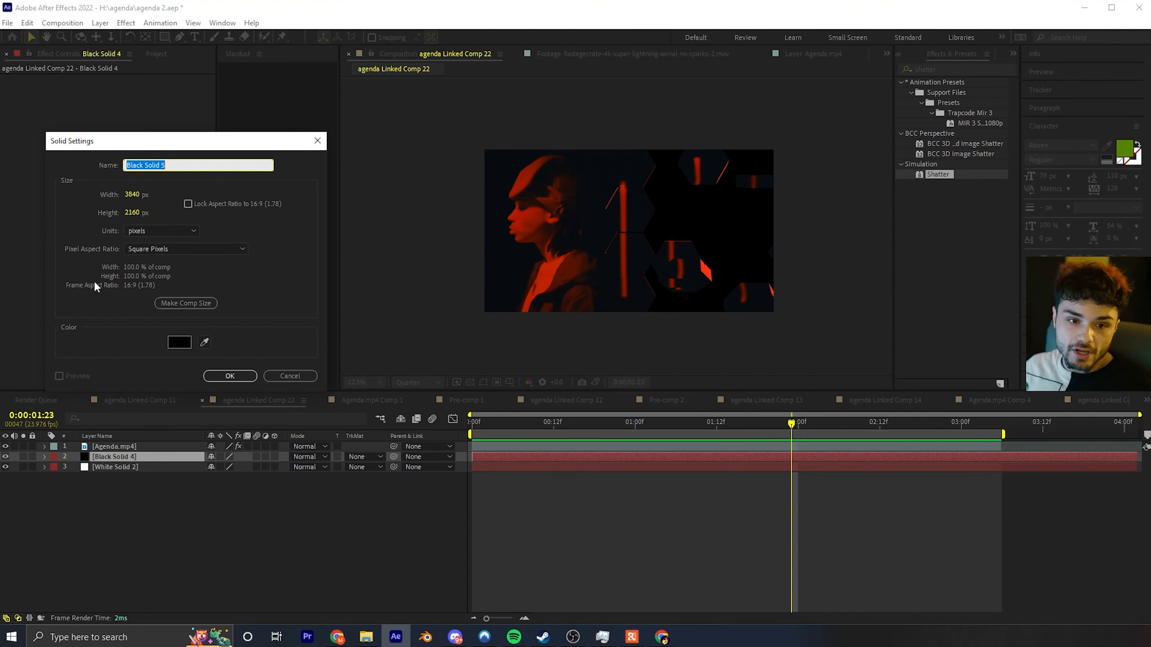
pyautogui.click(205, 343)
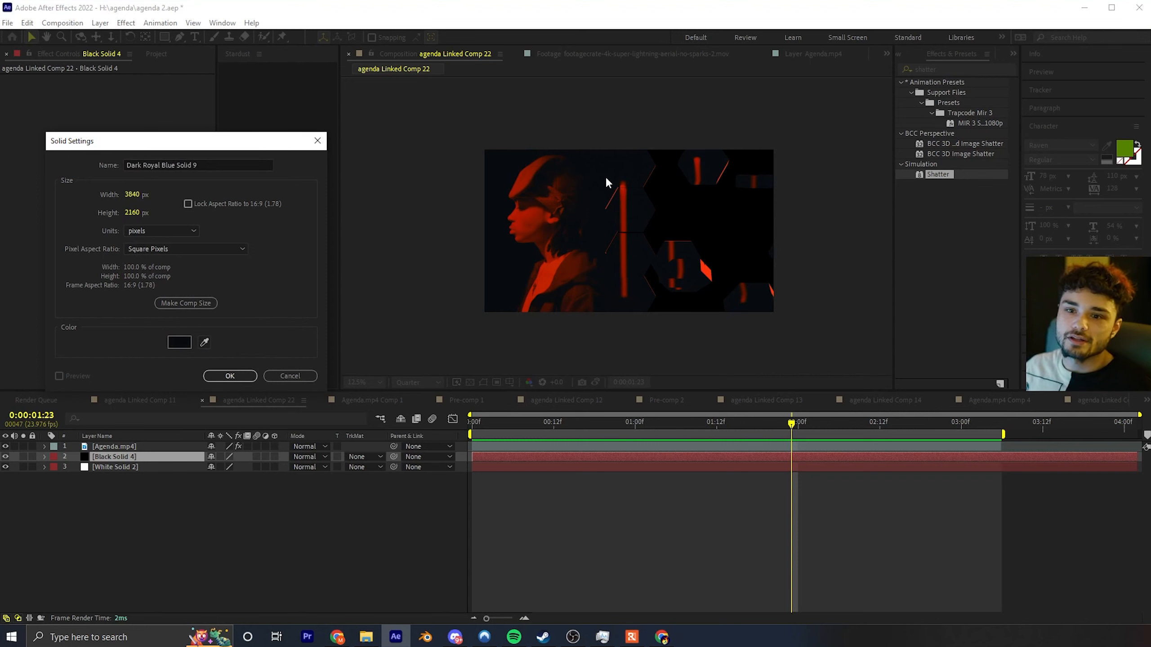
pyautogui.click(229, 376)
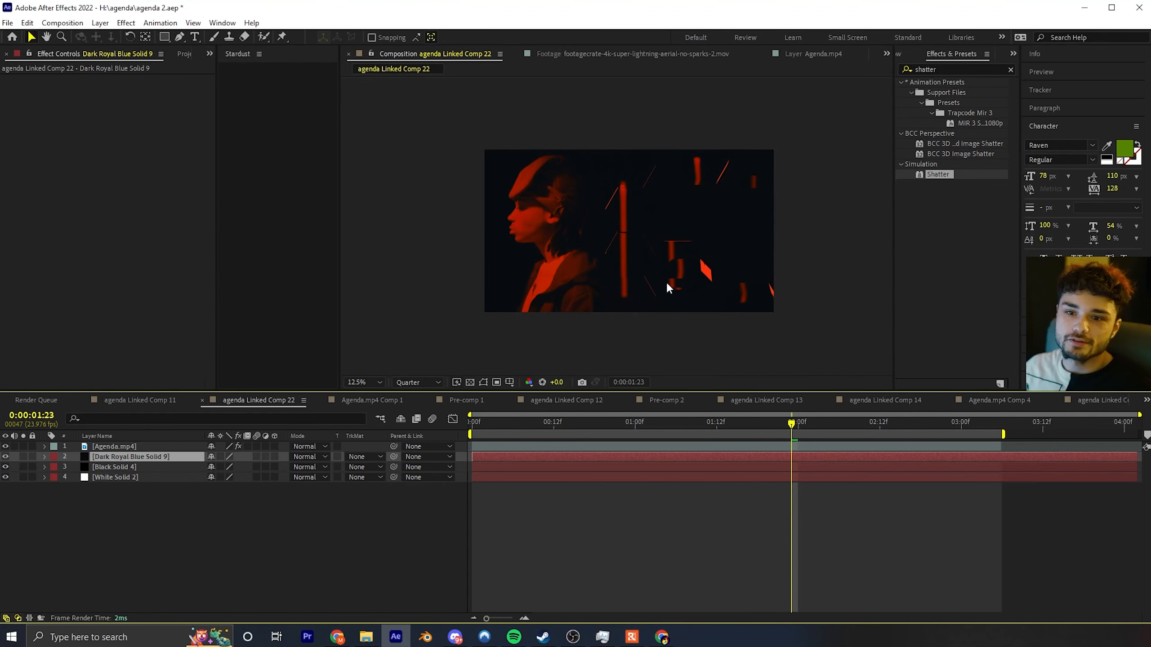
pyautogui.press('space')
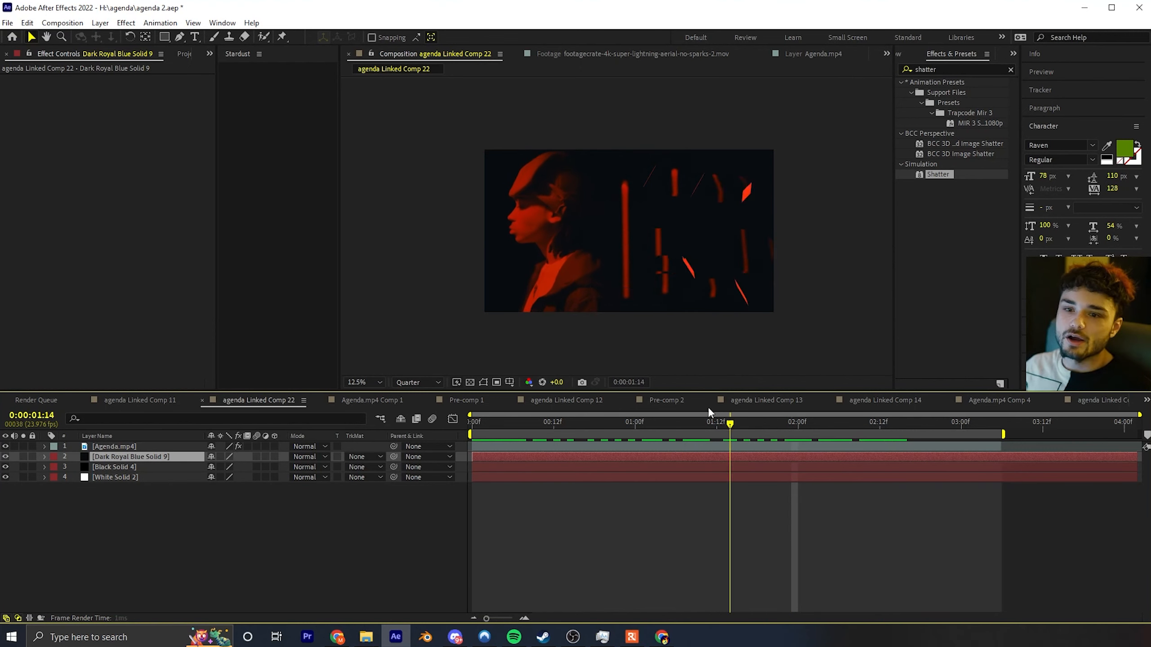
pyautogui.press('space')
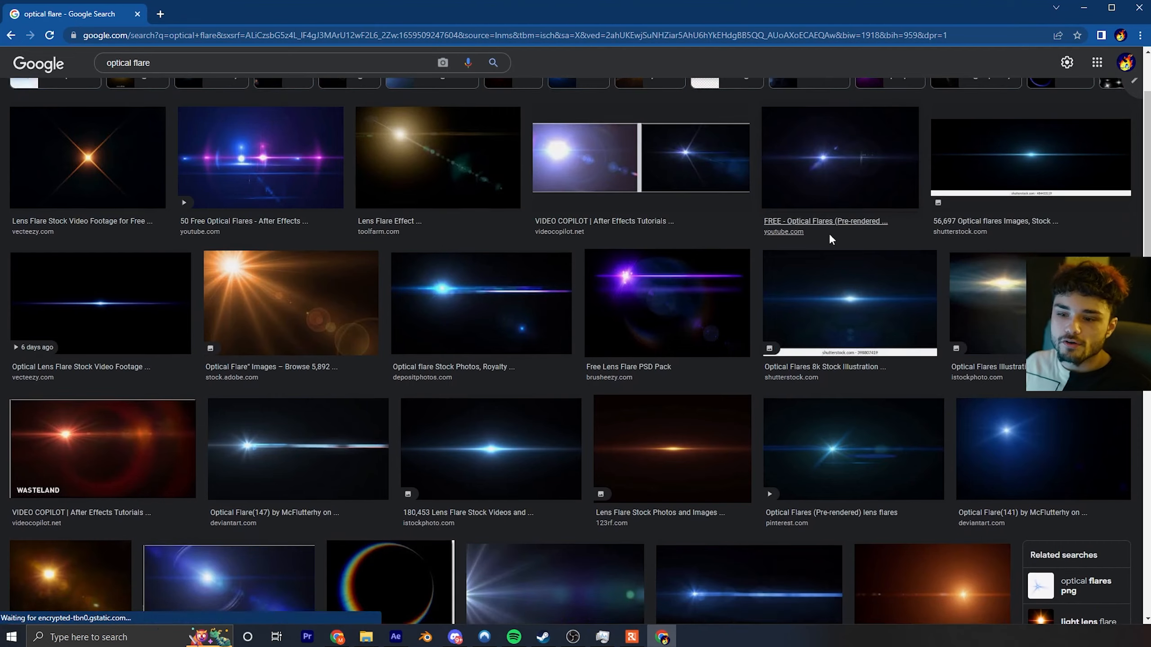
# In the web browser's optical flare image results, find the red optical flare from Vectores y PSD gratis and save the image.
pyautogui.scroll(-3, 829, 232)
pyautogui.scroll(5, 779, 322)
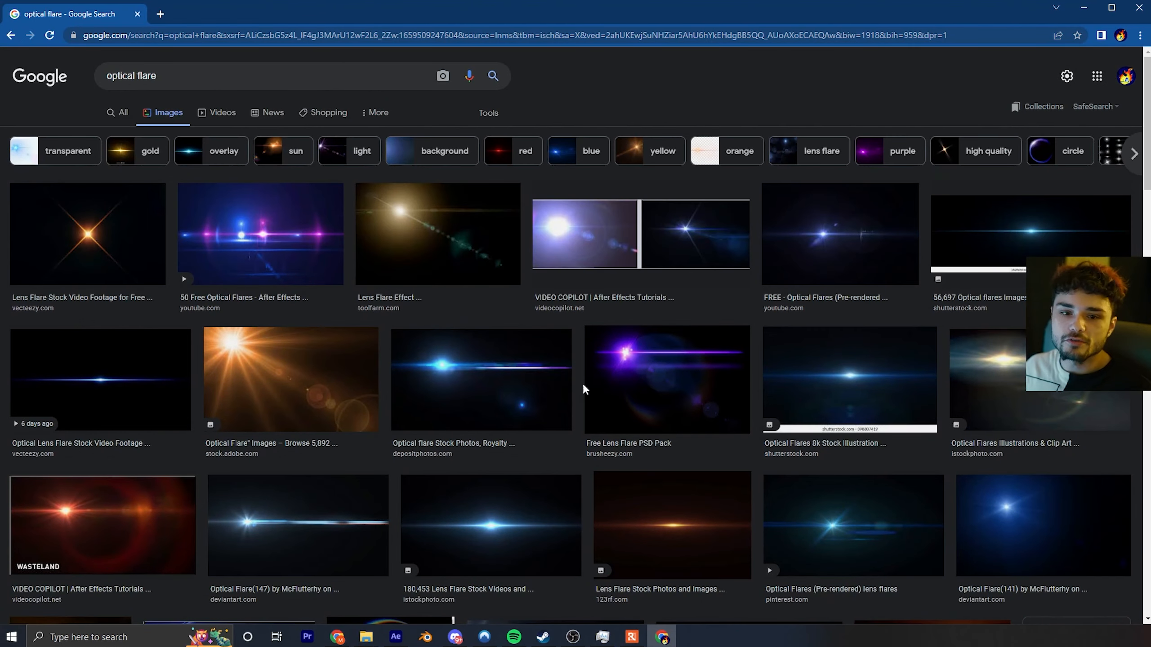
pyautogui.click(278, 379)
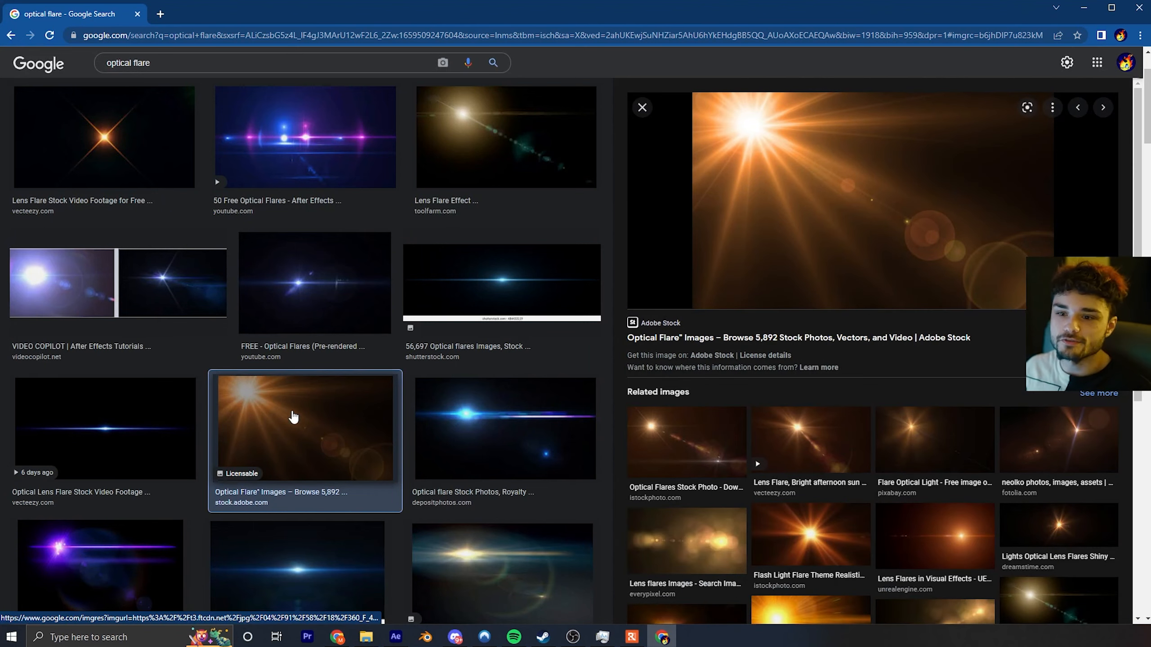
pyautogui.scroll(-2, 197, 391)
pyautogui.scroll(-4, 139, 461)
pyautogui.click(128, 399)
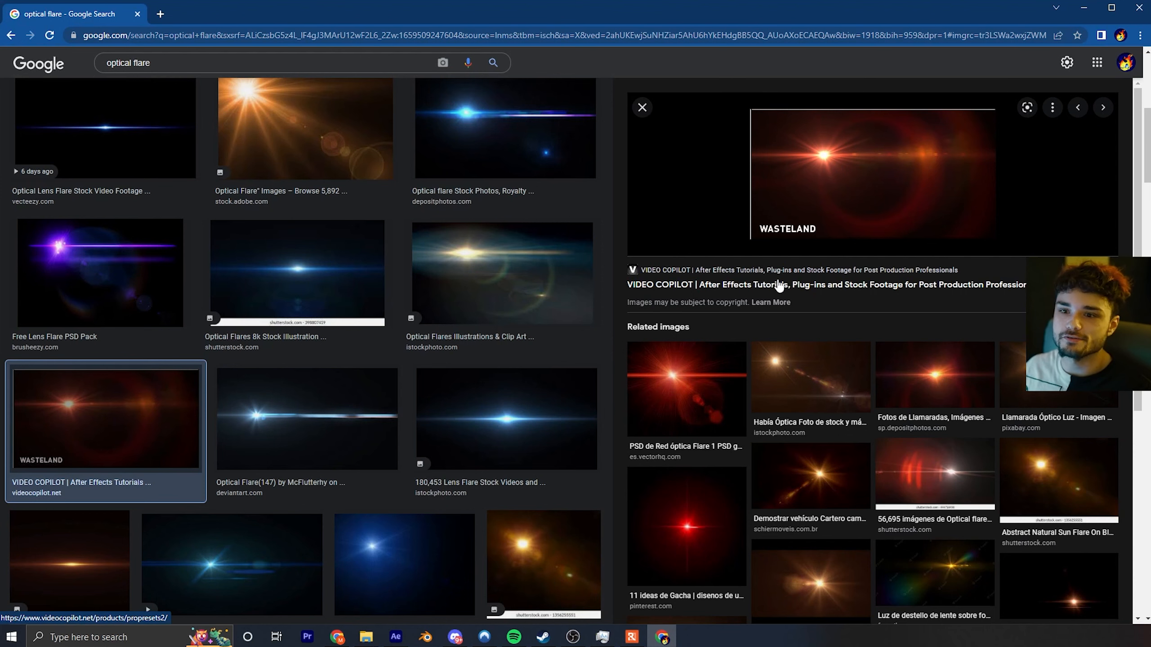
pyautogui.click(686, 390)
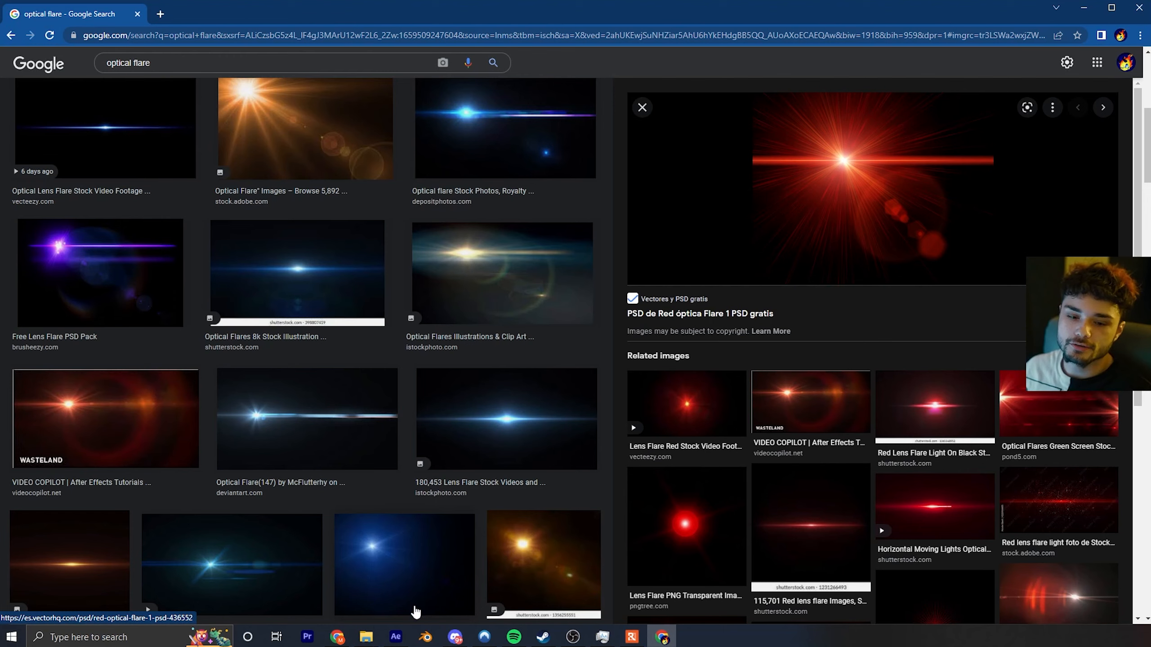
pyautogui.rightClick(912, 242)
pyautogui.click(953, 396)
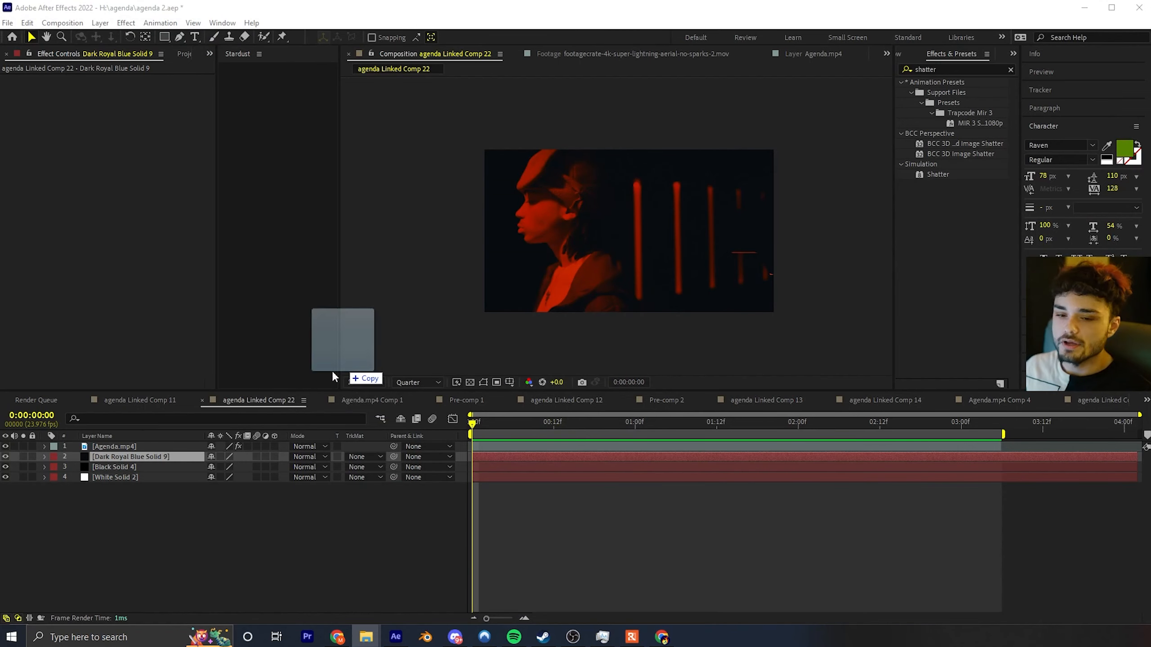
# Import red-optical-flare-1-psd-436552.png into agenda Linked Comp 22 as the topmost layer and inspect it in the frame.
pyautogui.moveTo(331, 369); pyautogui.dragTo(160, 539)
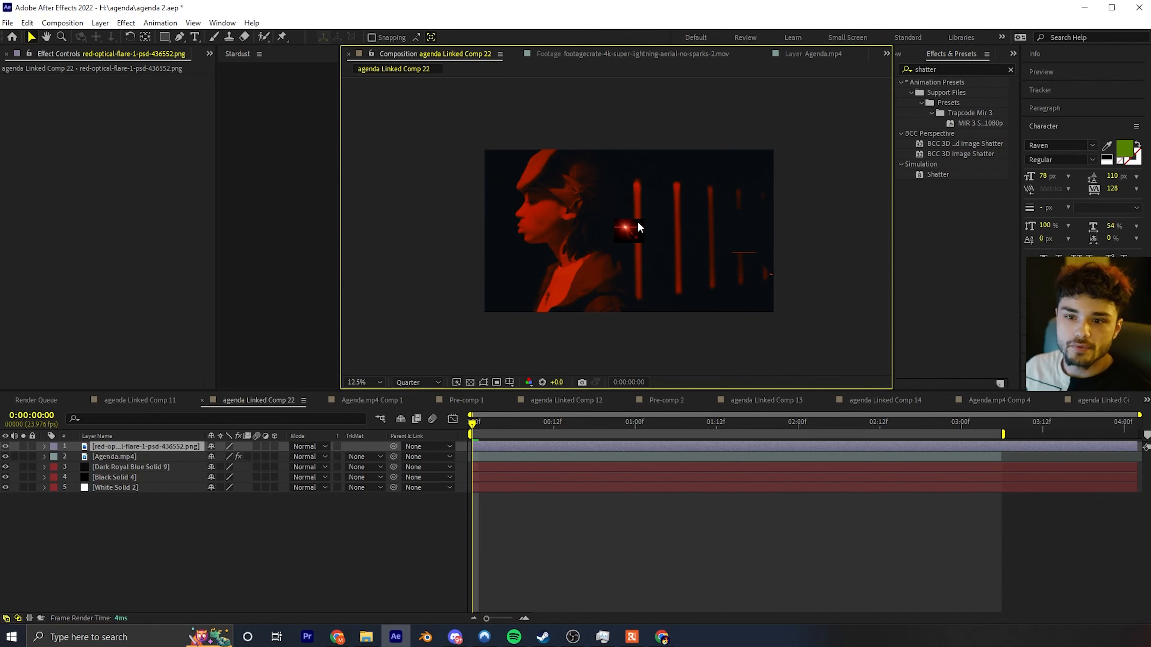
pyautogui.scroll(3, 635, 225)
pyautogui.scroll(-2, 671, 234)
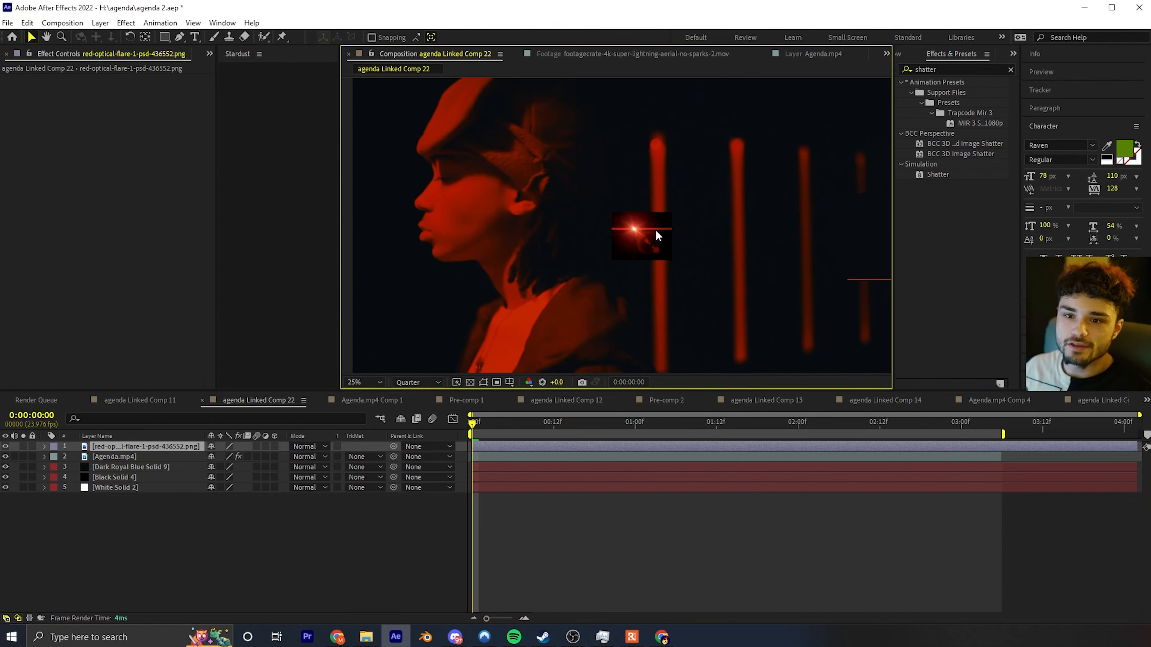
pyautogui.scroll(-1, 620, 283)
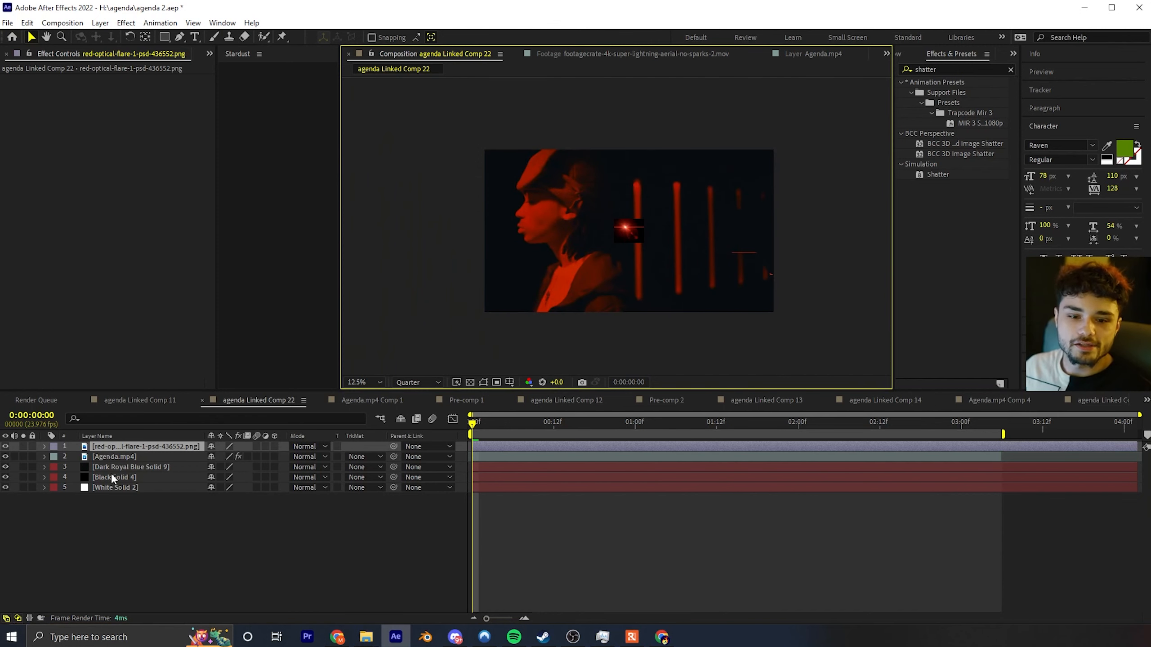
# Fit the red optical flare layer to the composition's size and set the preview resolution to Full.
pyautogui.rightClick(137, 445)
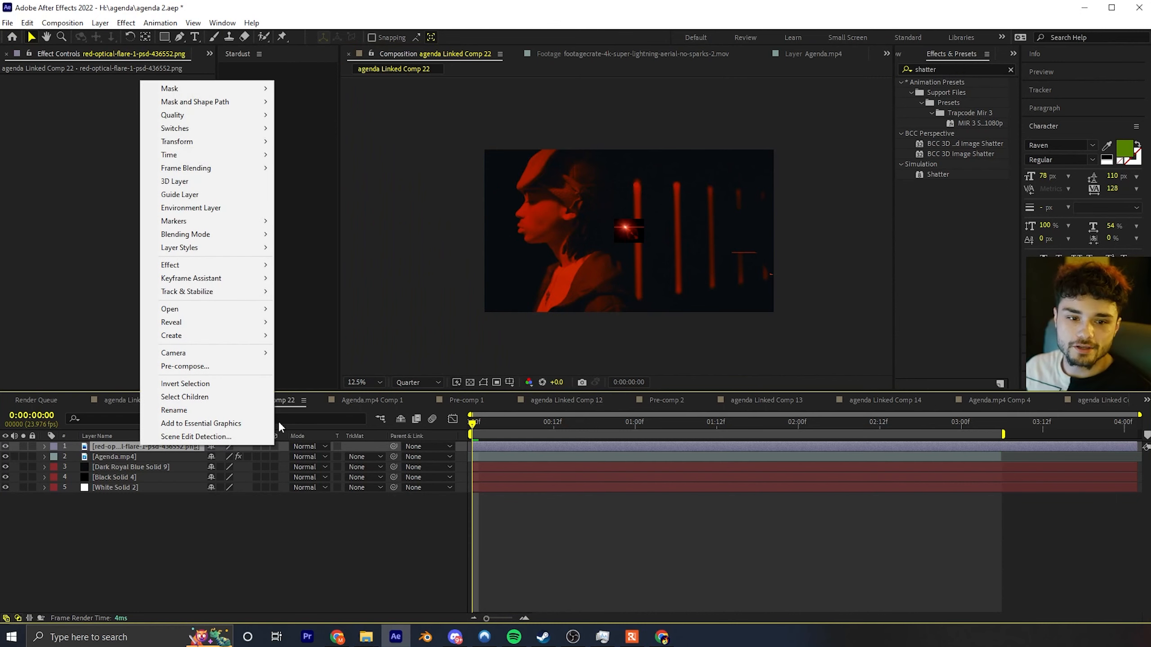
pyautogui.moveTo(225, 144)
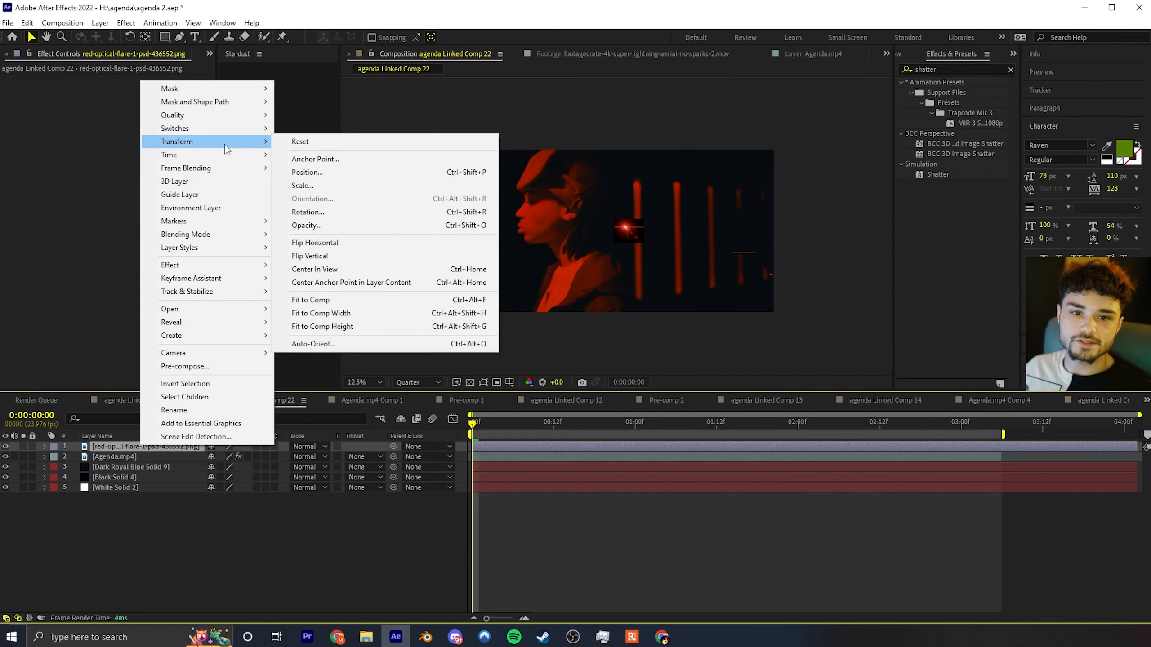
pyautogui.click(359, 301)
pyautogui.scroll(1, 612, 257)
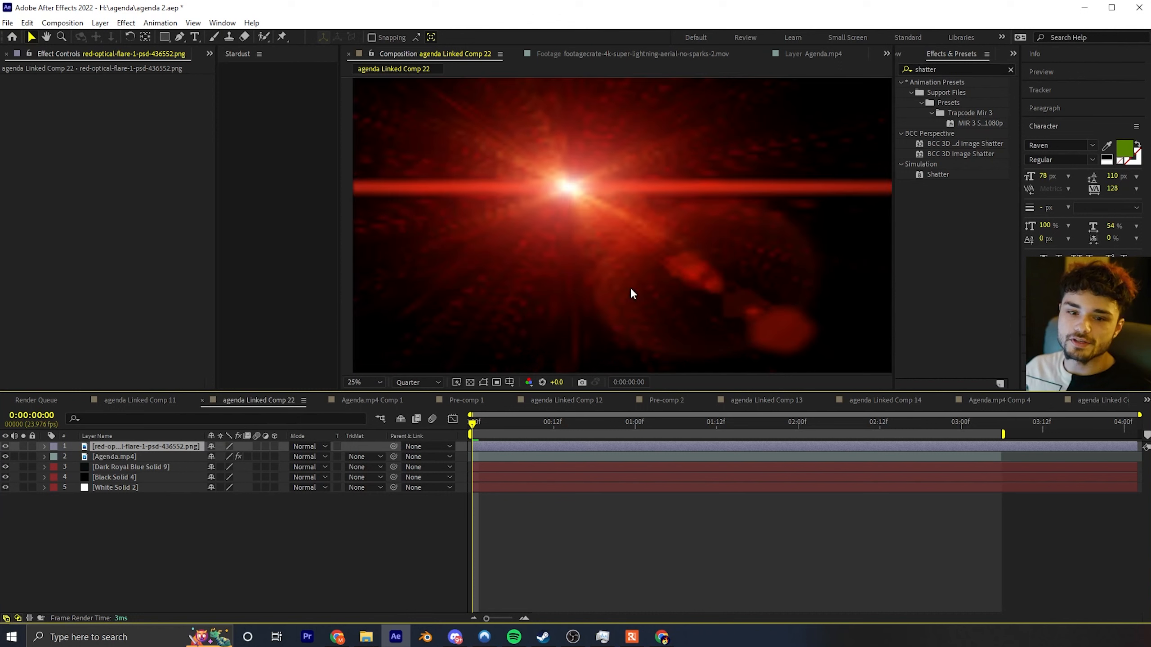
pyautogui.click(416, 382)
pyautogui.click(410, 401)
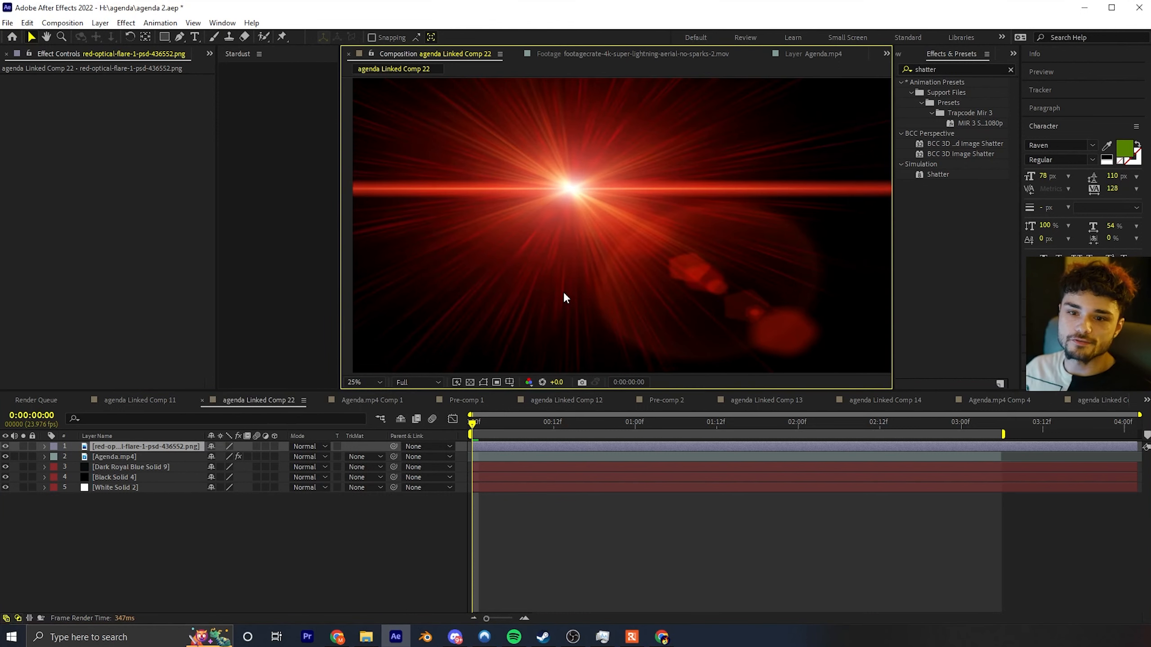
pyautogui.scroll(-1, 562, 291)
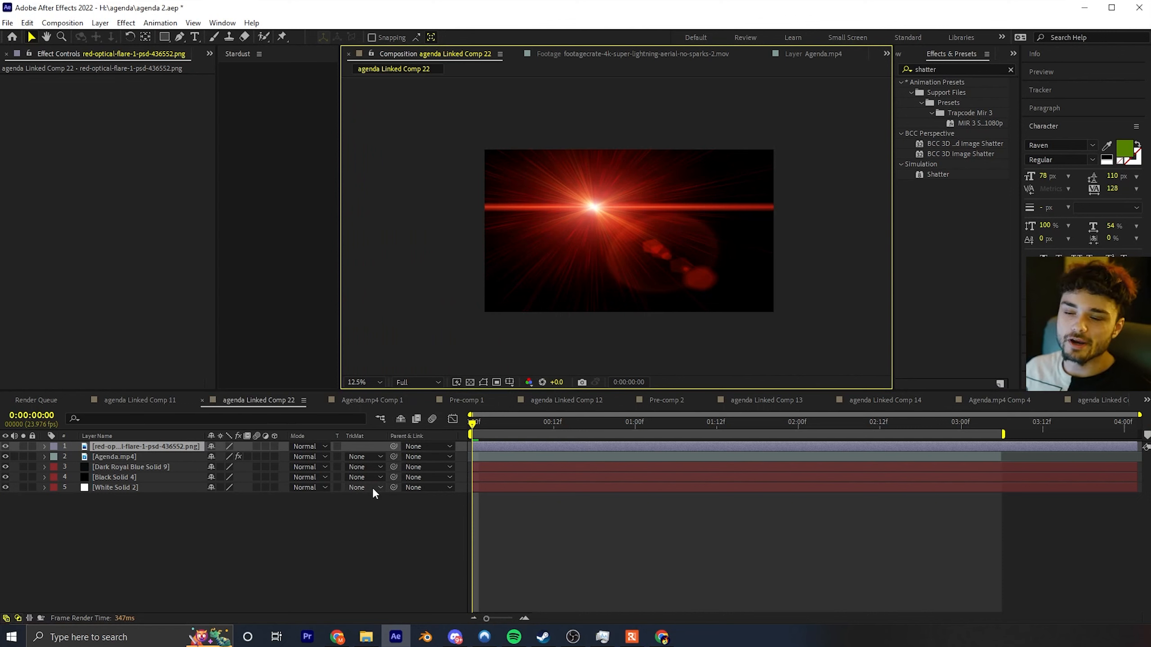
# Delete Black Solid 4 and White Solid 2 from agenda Linked Comp 22.
pyautogui.click(120, 447)
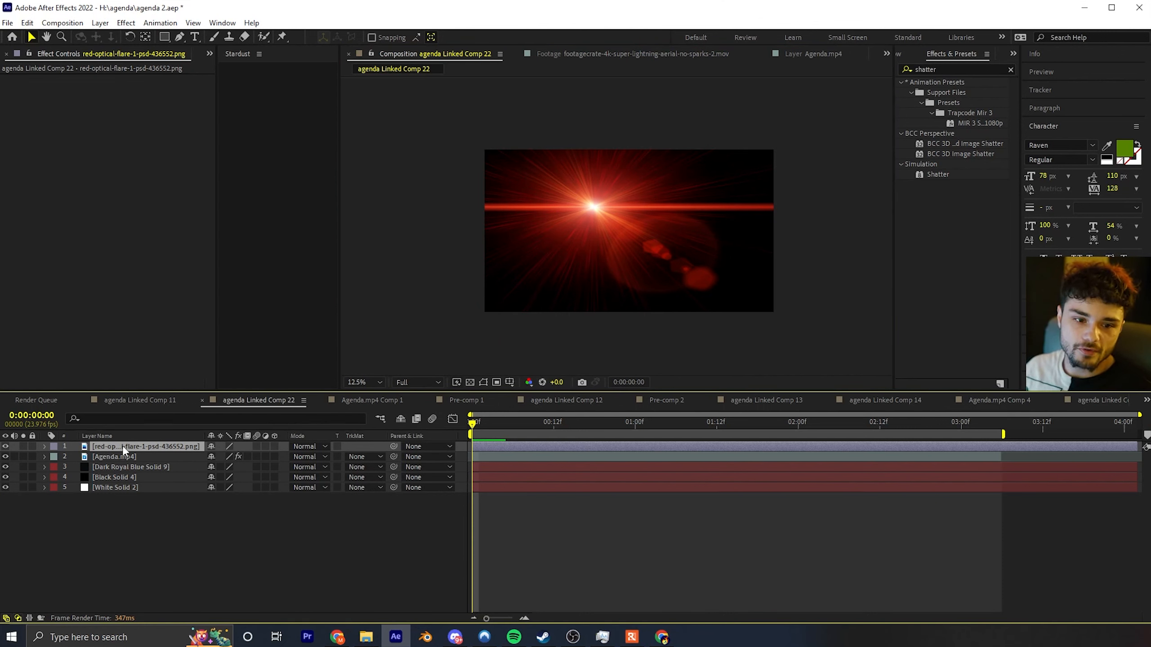
pyautogui.moveTo(122, 445); pyautogui.dragTo(122, 470)
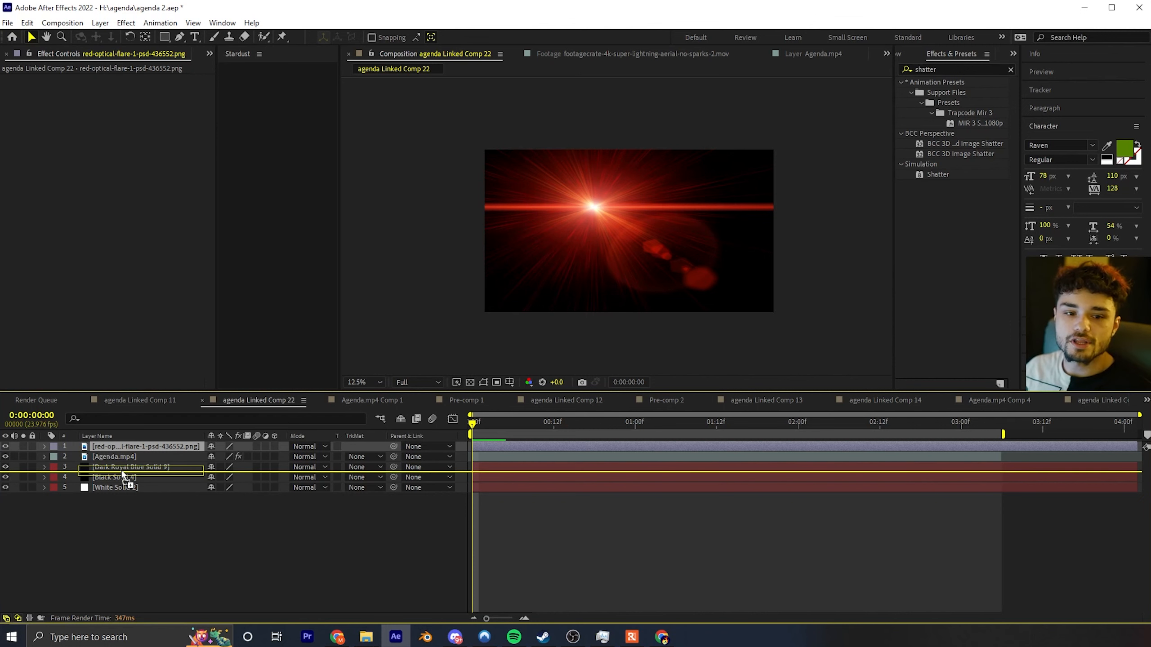
pyautogui.click(116, 482)
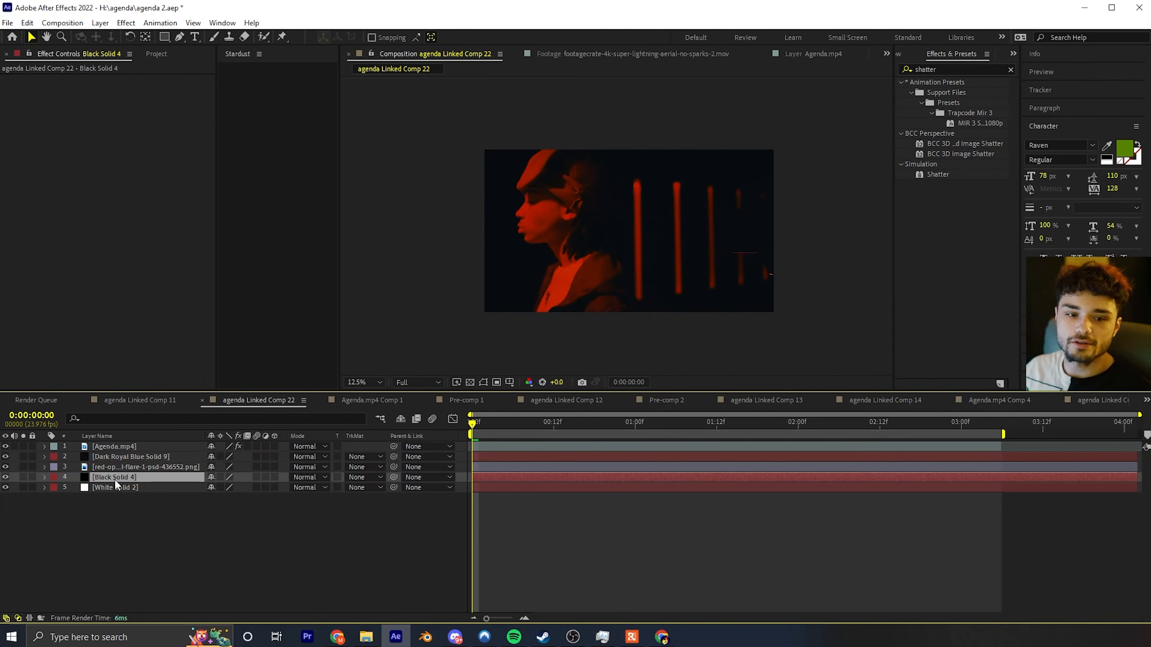
pyautogui.press('Delete')
pyautogui.click(102, 482)
pyautogui.press('Delete')
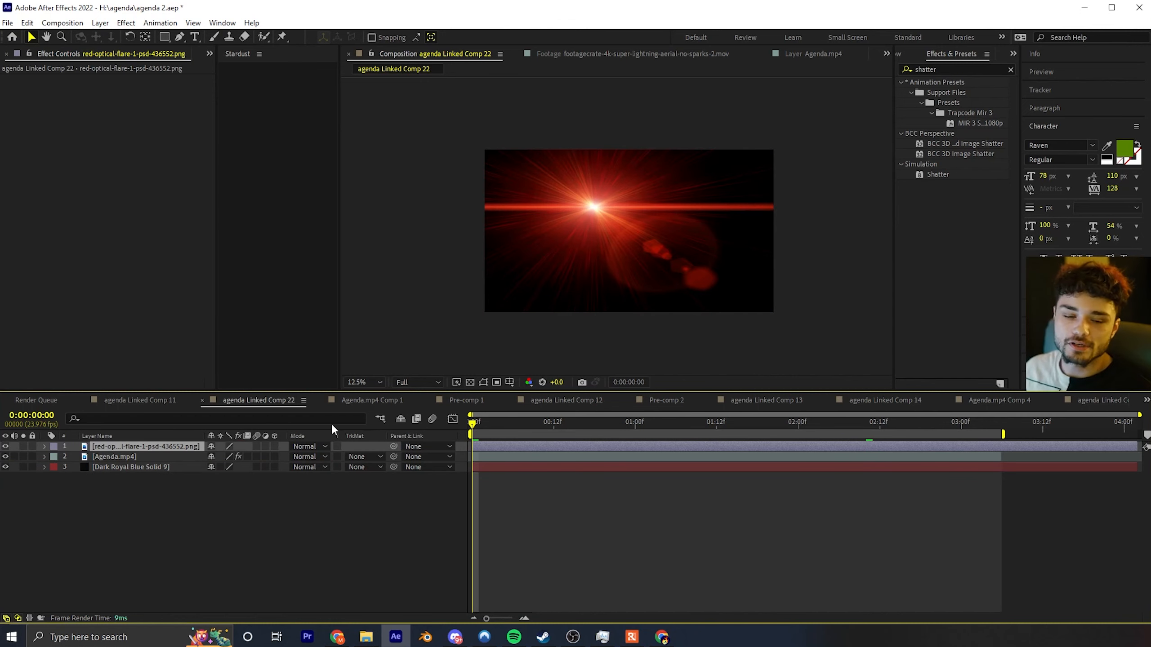
# Place the flare layer directly below Agenda.mp4 and rotate it to 134° while viewing the shattered frame at 0:00:02:14.
pyautogui.moveTo(151, 446); pyautogui.dragTo(151, 457)
pyautogui.press('space')
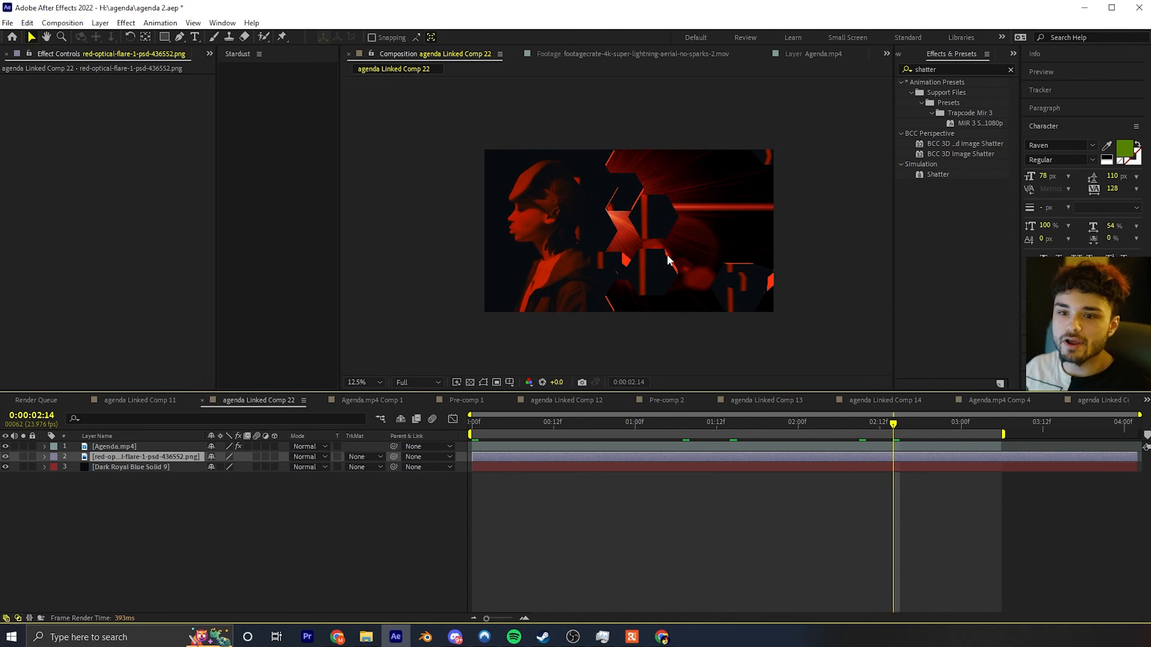
pyautogui.press('r')
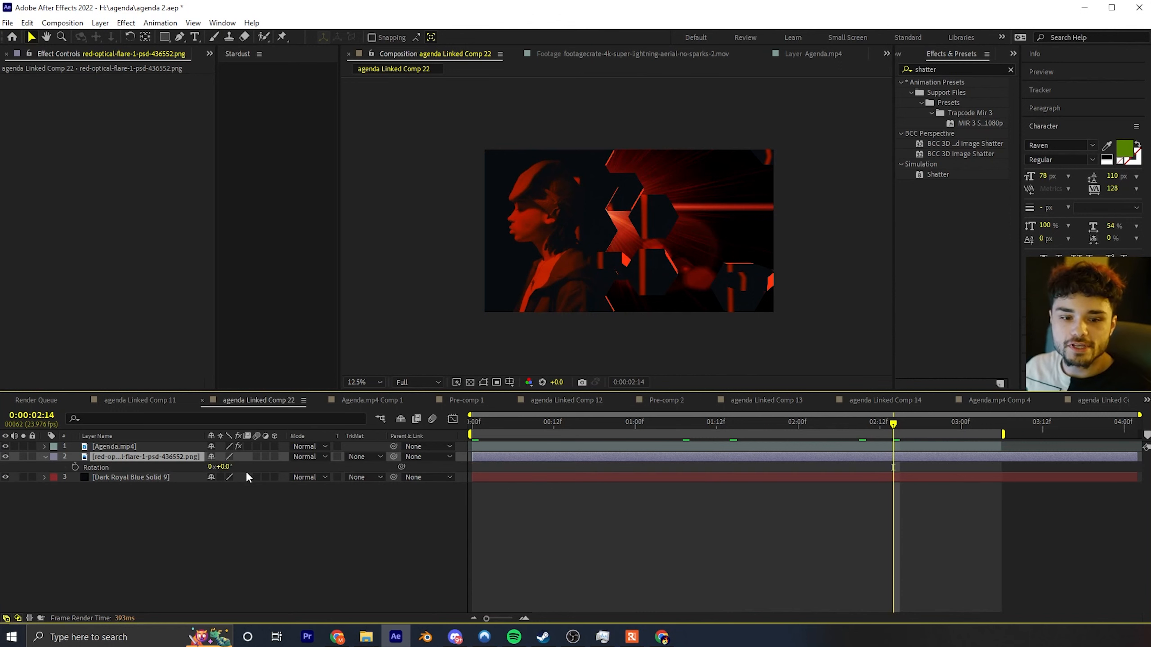
pyautogui.moveTo(227, 472); pyautogui.dragTo(294, 456)
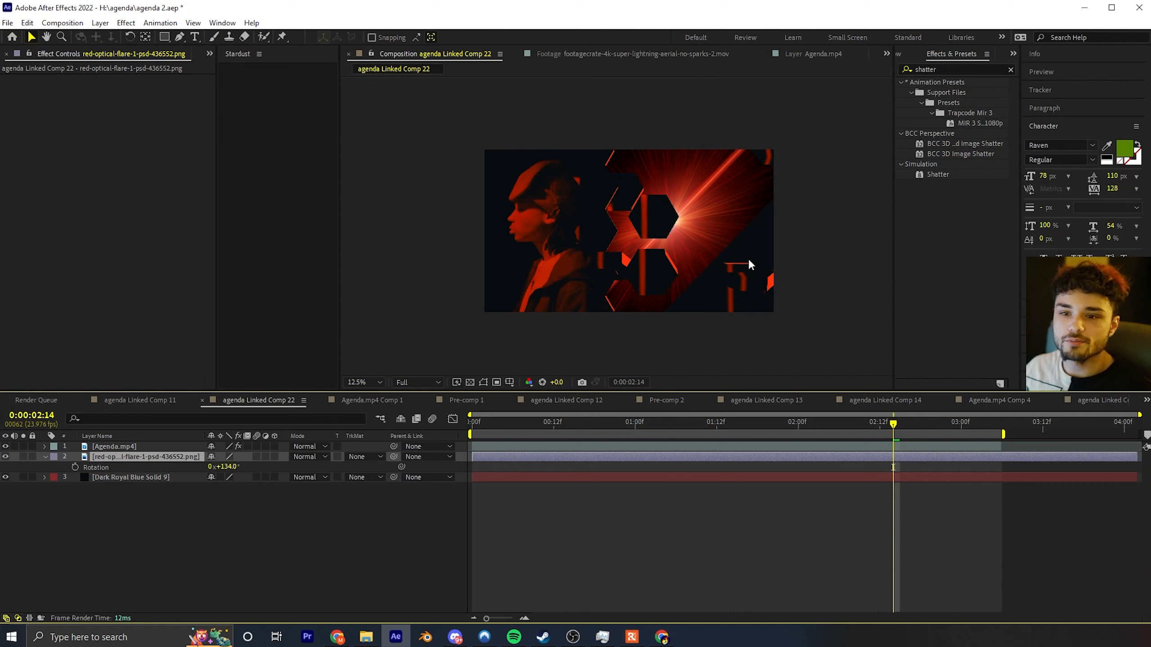
# Enlarge the flare and move its bright center to the frame's upper-right corner, checking the shatter playback up to 0:00:02:02.
pyautogui.press('s')
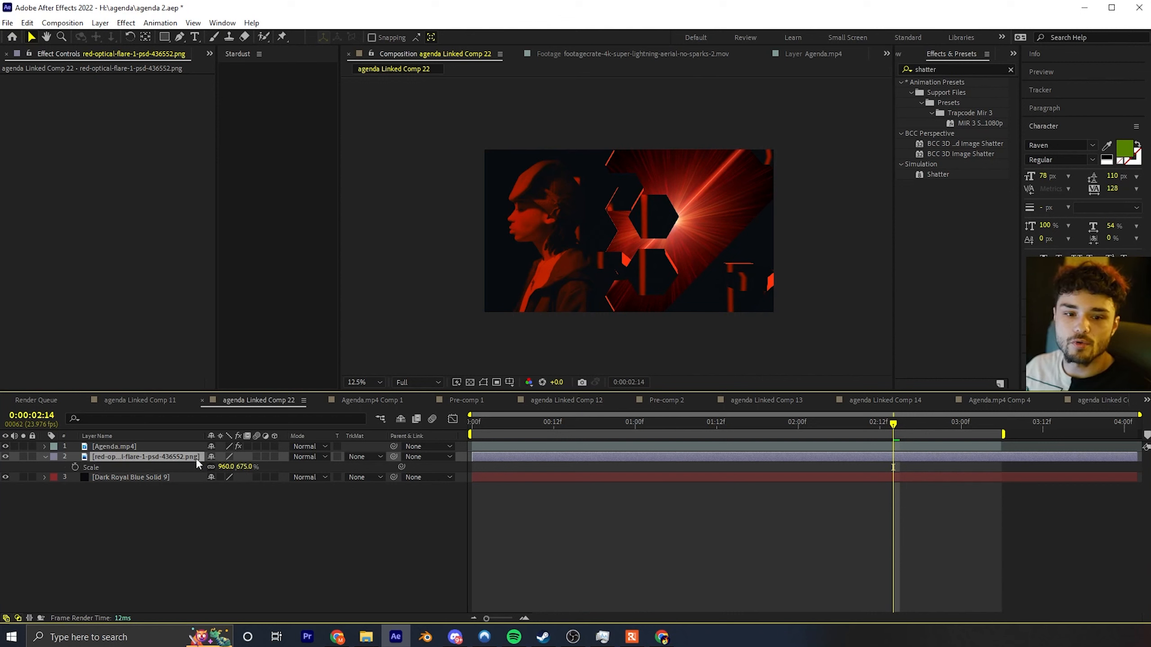
pyautogui.moveTo(229, 466); pyautogui.dragTo(589, 473)
pyautogui.moveTo(699, 238); pyautogui.dragTo(763, 169)
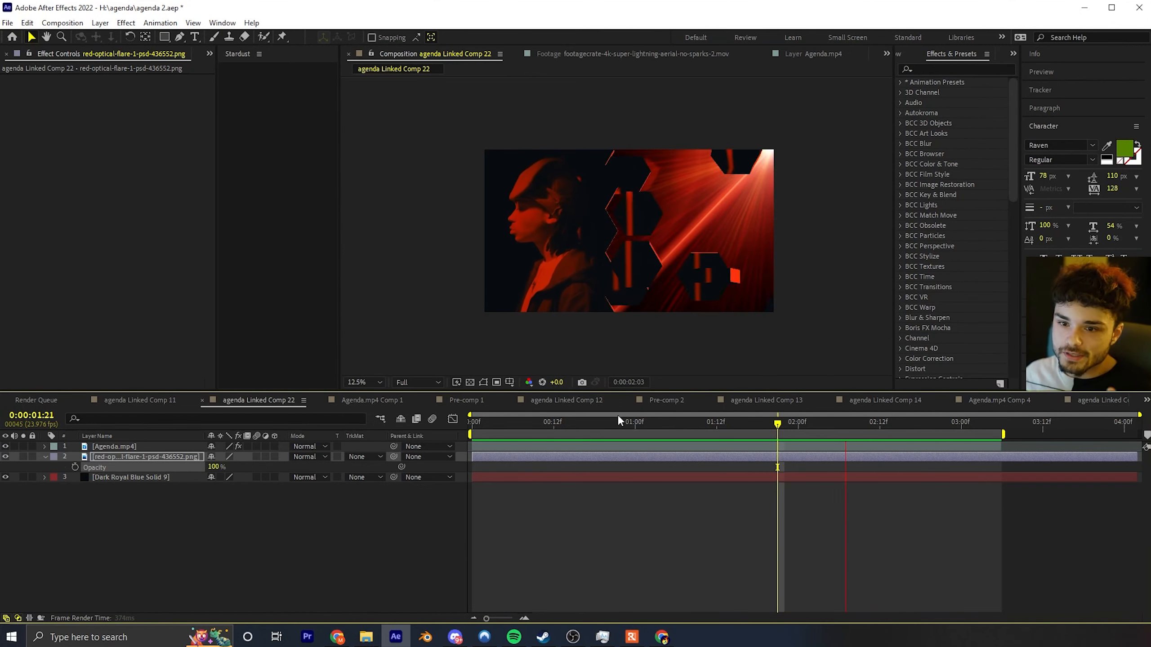
pyautogui.press('space')
pyautogui.moveTo(722, 425); pyautogui.dragTo(811, 414)
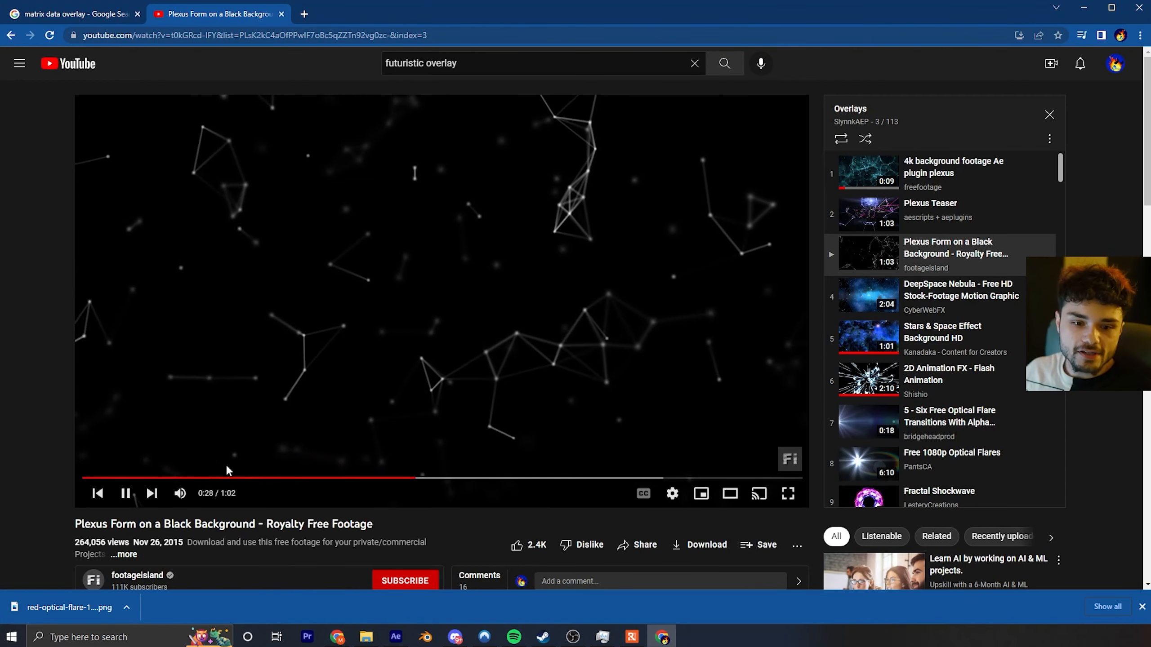
# In the web browser, preview YouTube's Plexus Form on a Black Background video and look over the Overlays playlist.
pyautogui.click(163, 478)
pyautogui.click(392, 478)
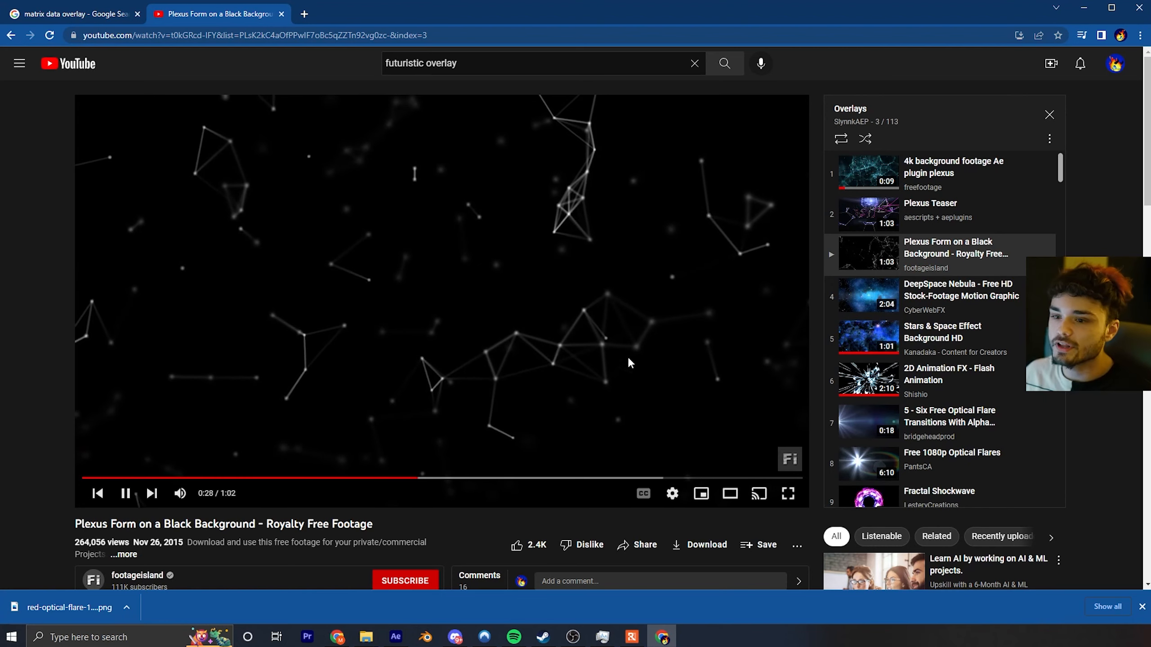
pyautogui.scroll(-4, 1020, 426)
pyautogui.scroll(4, 1019, 426)
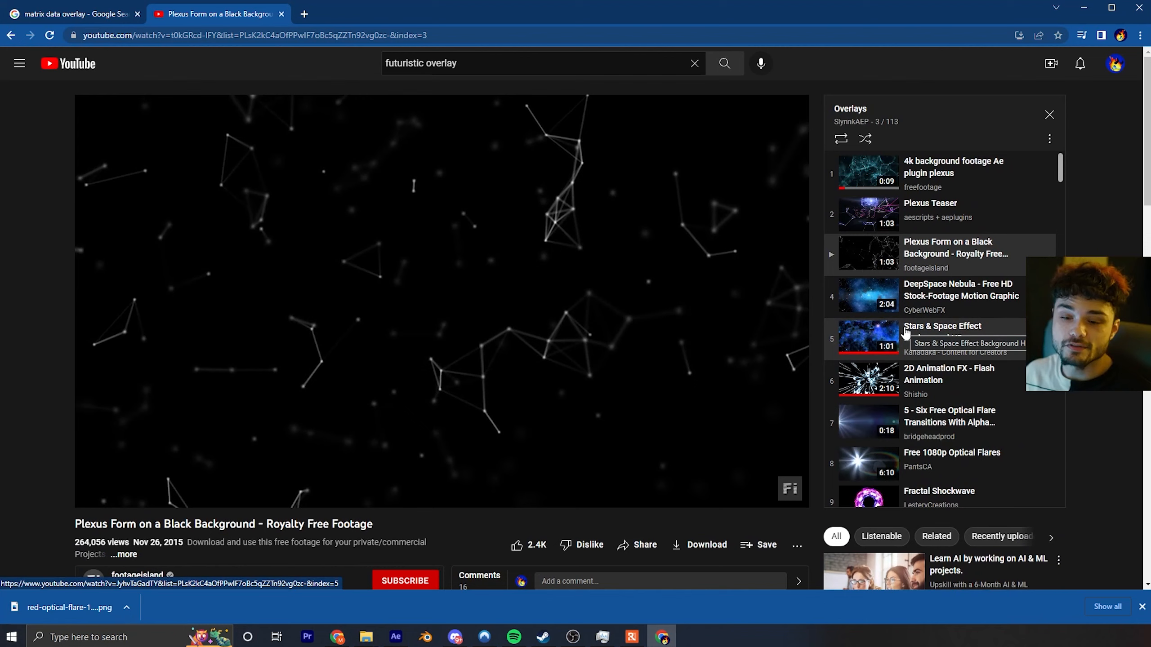
pyautogui.click(372, 301)
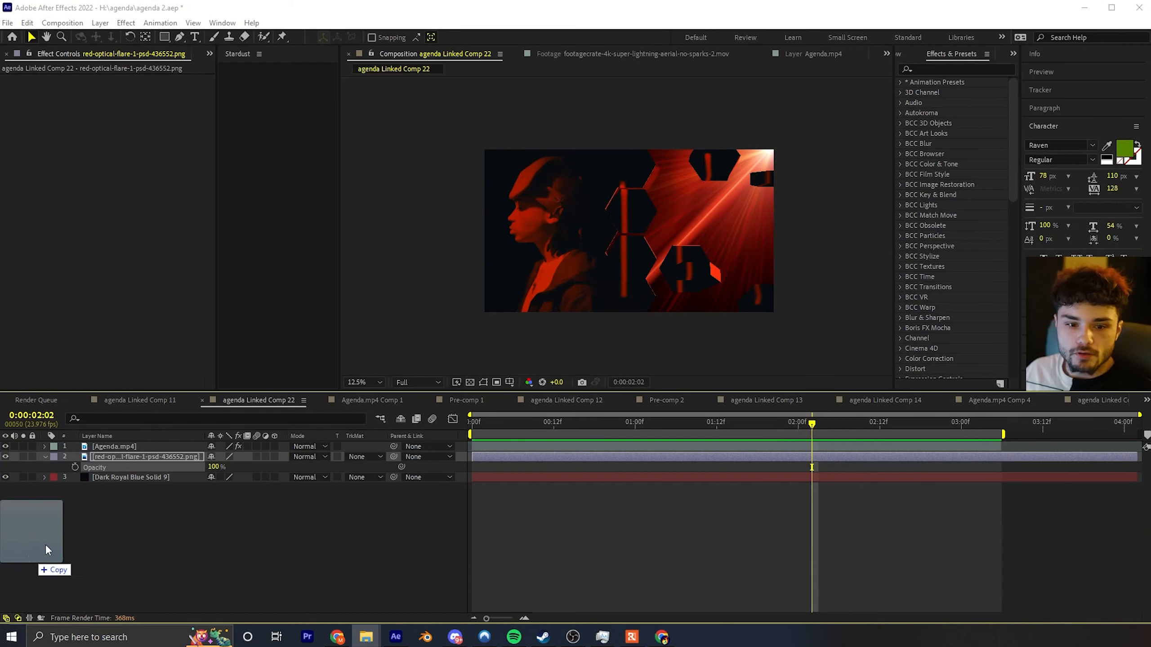
# In After Effects, add the downloaded plexus footage as the topmost layer, shifted earlier past its title intro, and fit it to the composition.
pyautogui.moveTo(46, 553); pyautogui.dragTo(143, 526)
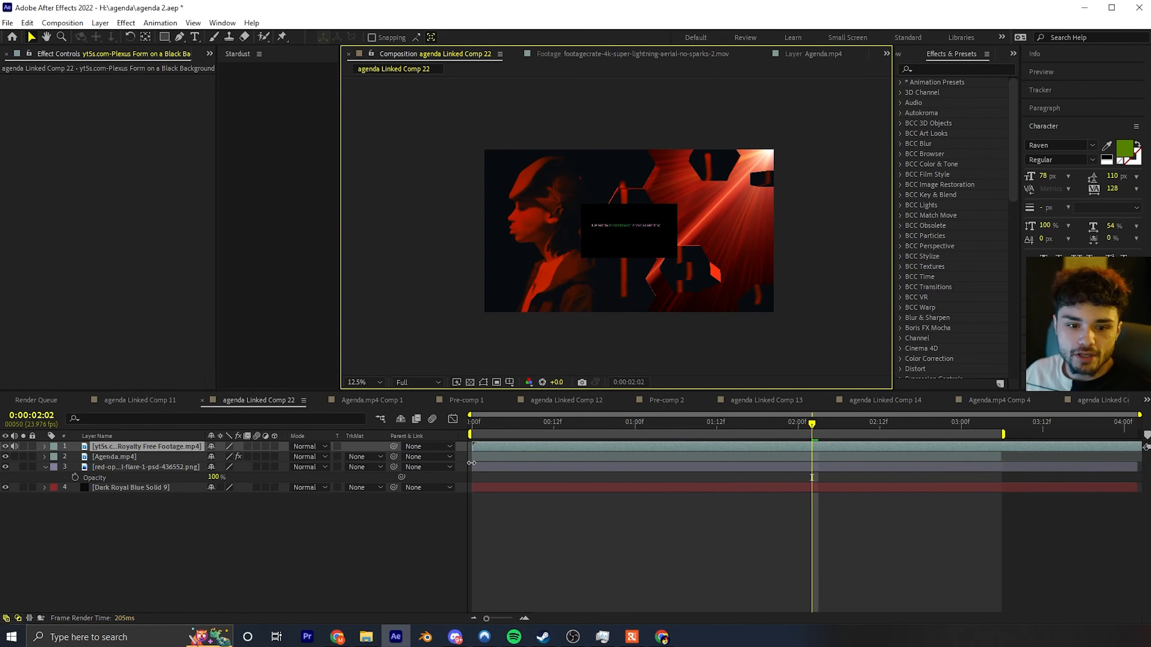
pyautogui.moveTo(477, 446); pyautogui.dragTo(437, 448)
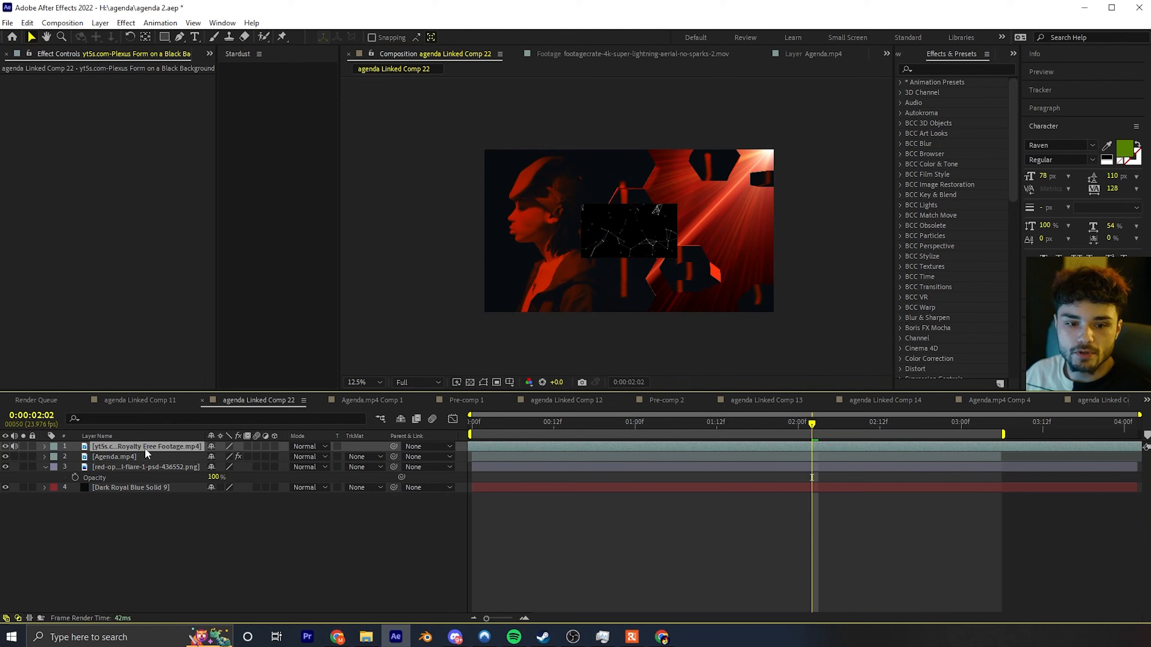
pyautogui.rightClick(172, 448)
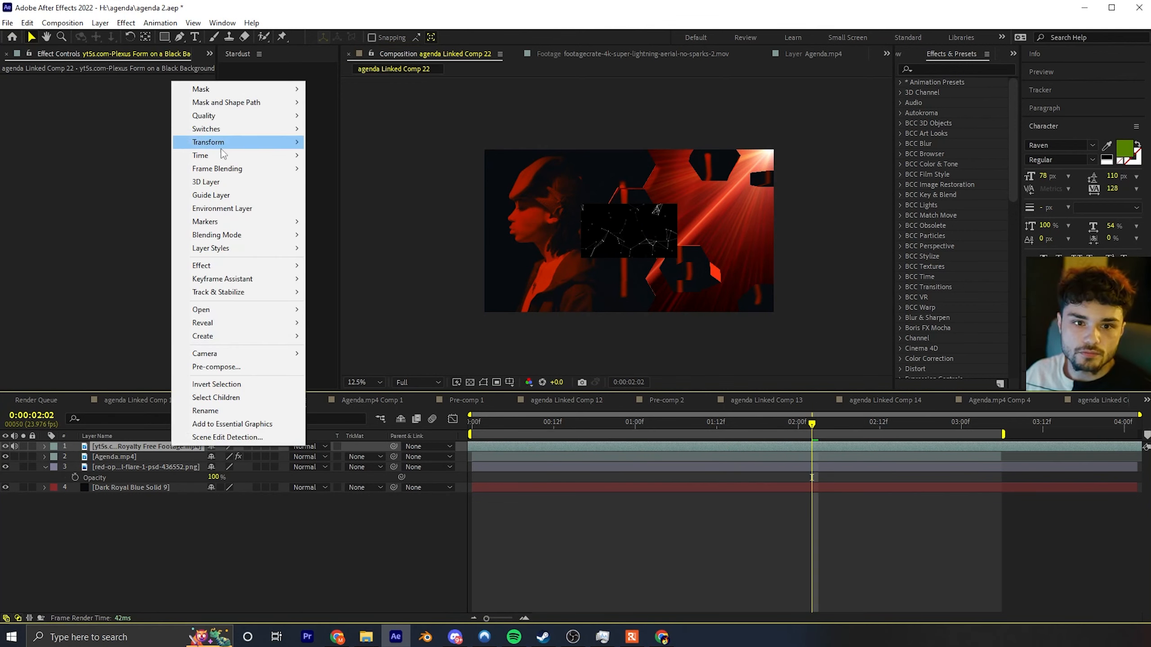
pyautogui.moveTo(222, 144)
pyautogui.click(376, 302)
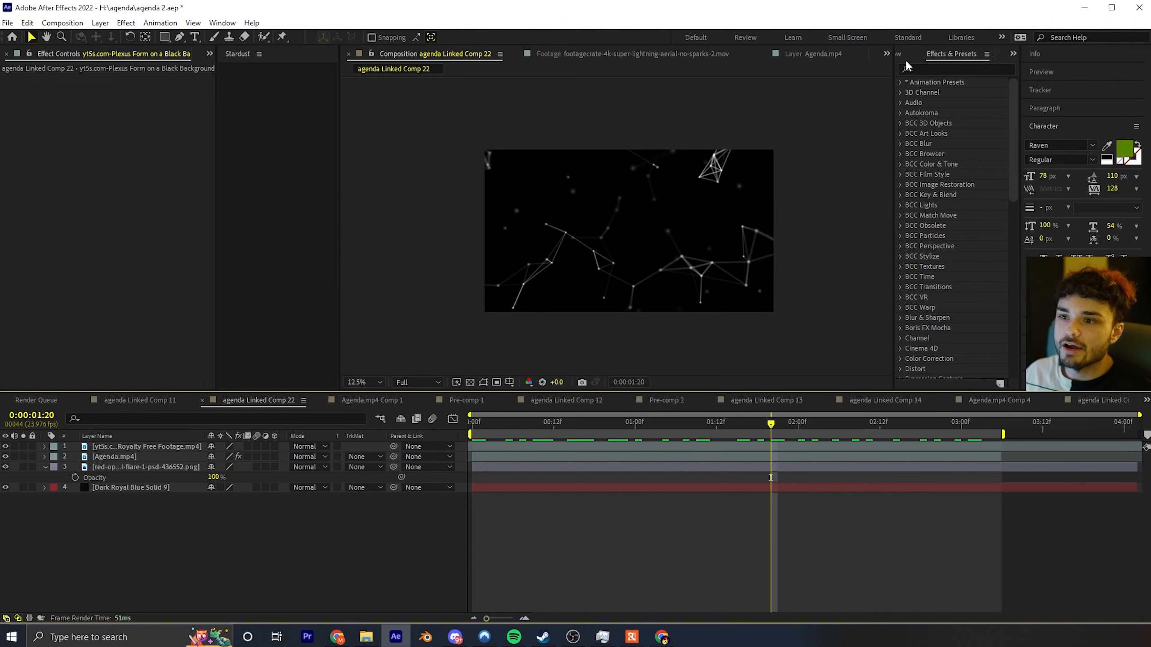
# Find the unmult presets and apply Alpha From Lightness (Unmult) to the plexus footage, checking the result at 0:00:01:12.
pyautogui.click(928, 66)
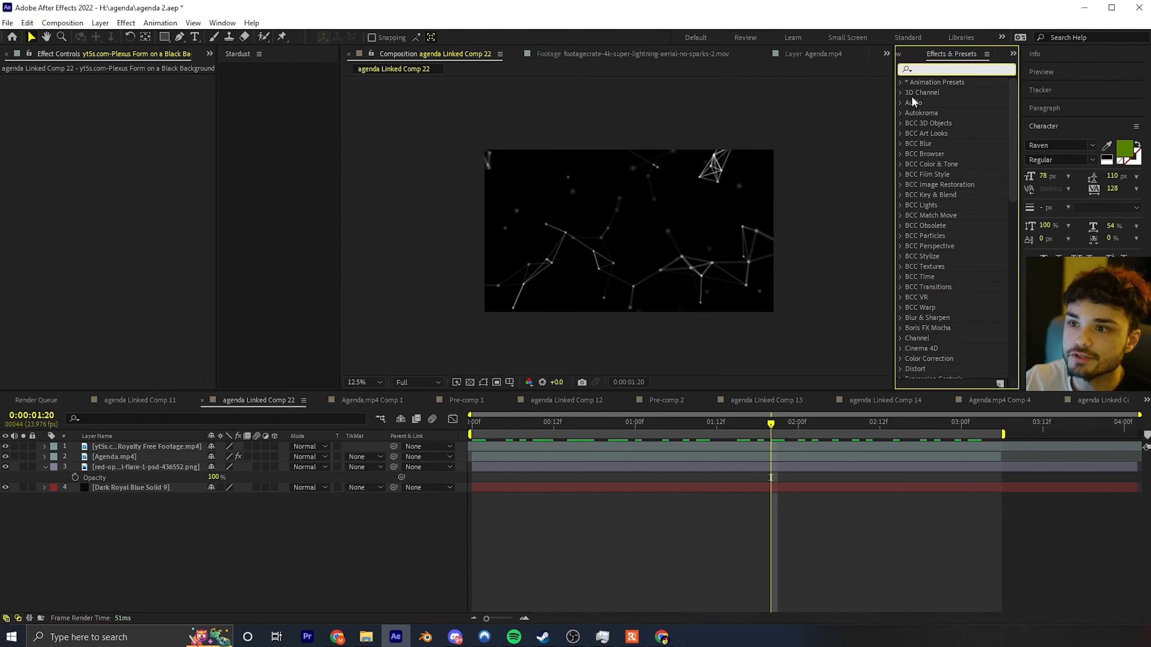
pyautogui.write('unmult')
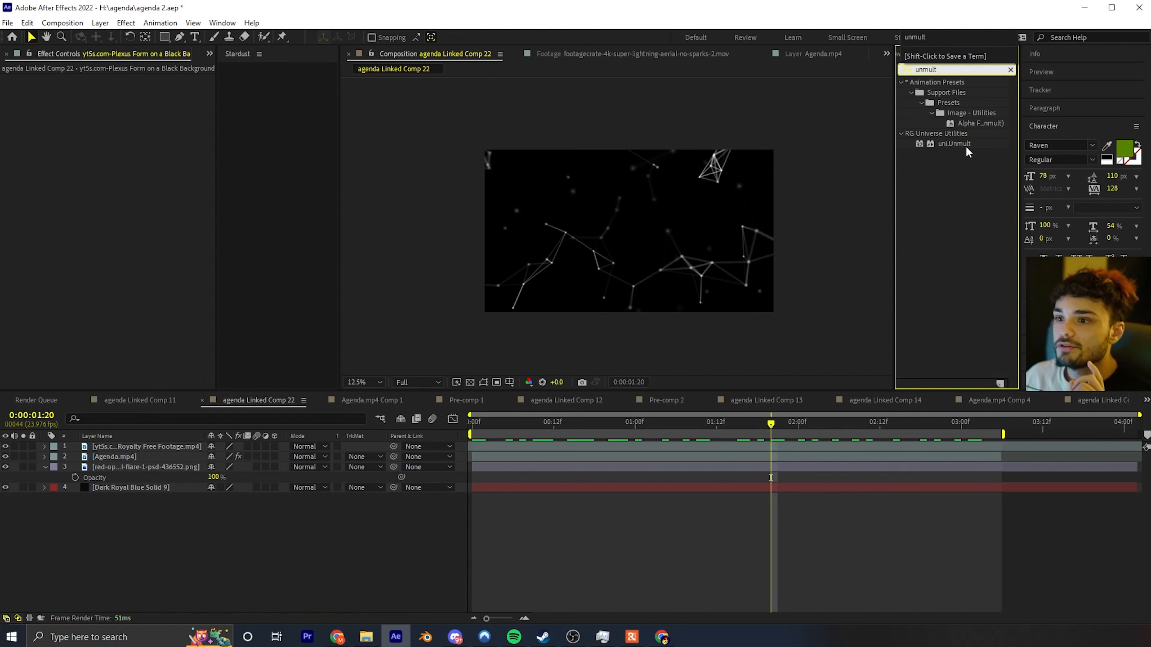
pyautogui.click(935, 143)
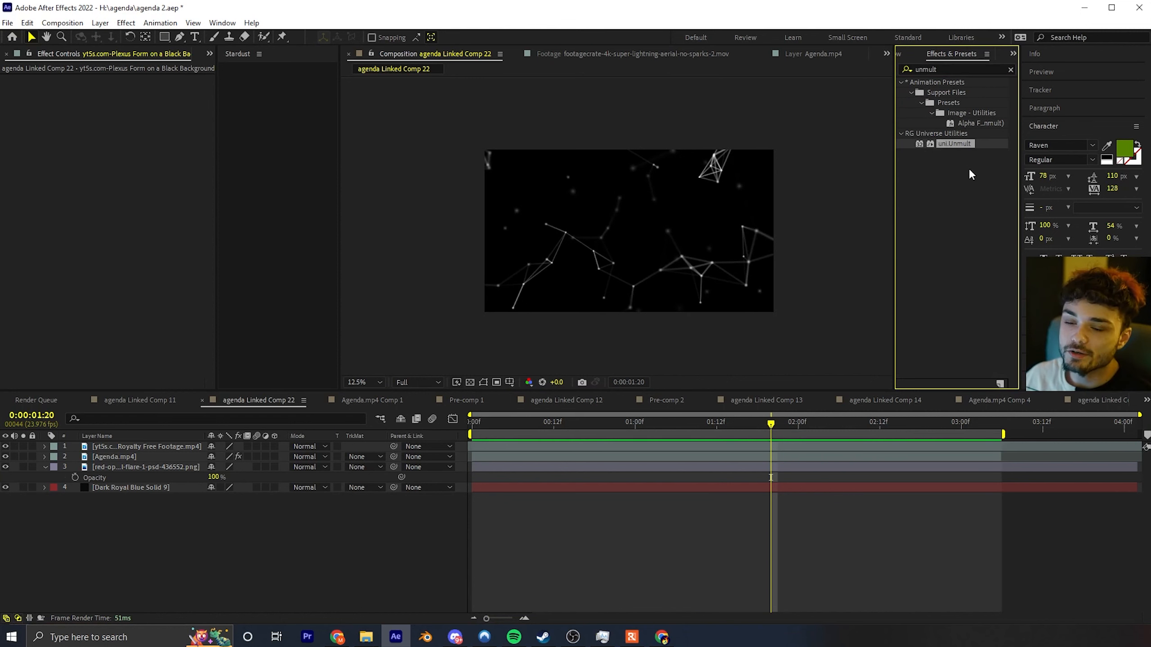
pyautogui.click(964, 122)
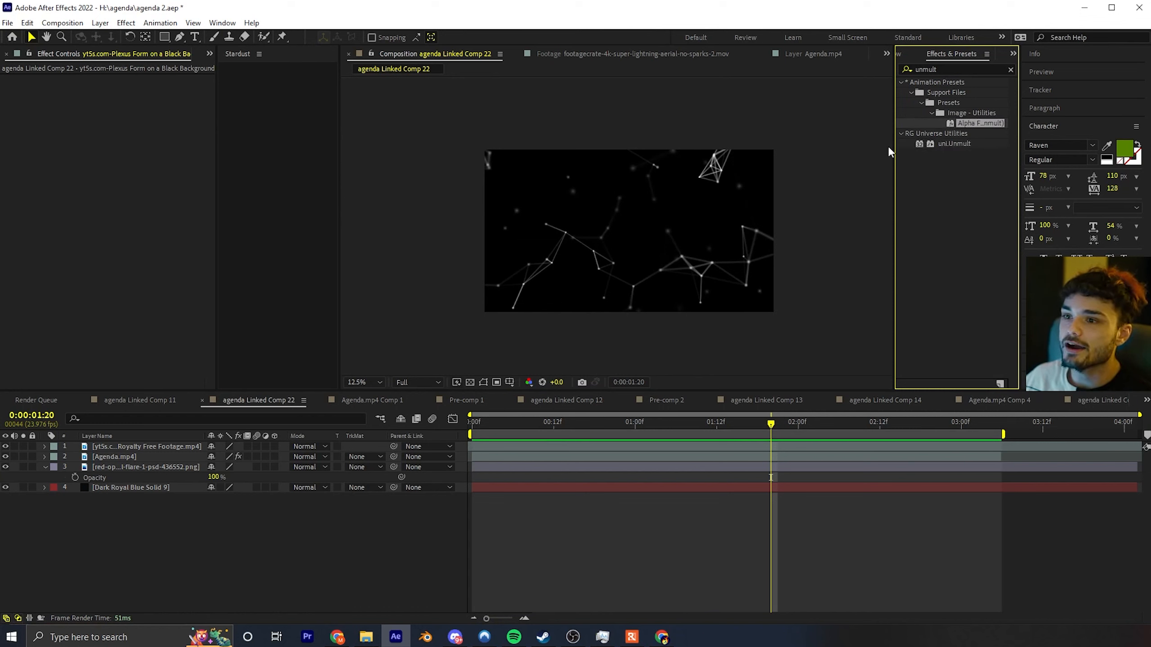
pyautogui.moveTo(894, 146); pyautogui.dragTo(798, 145)
pyautogui.moveTo(907, 124); pyautogui.dragTo(668, 446)
pyautogui.moveTo(741, 419); pyautogui.dragTo(716, 422)
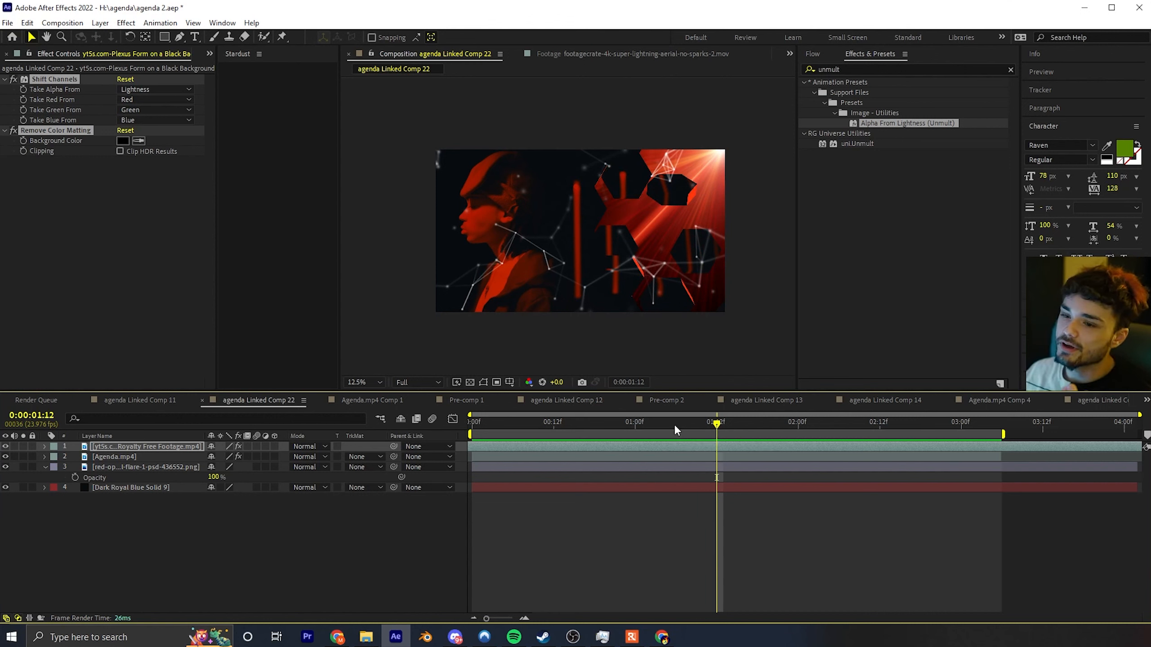
# Move the plexus footage layer directly below Agenda.mp4 and review the shatter playback, ending at 0:00:02:06.
pyautogui.moveTo(120, 444); pyautogui.dragTo(124, 459)
pyautogui.press('space')
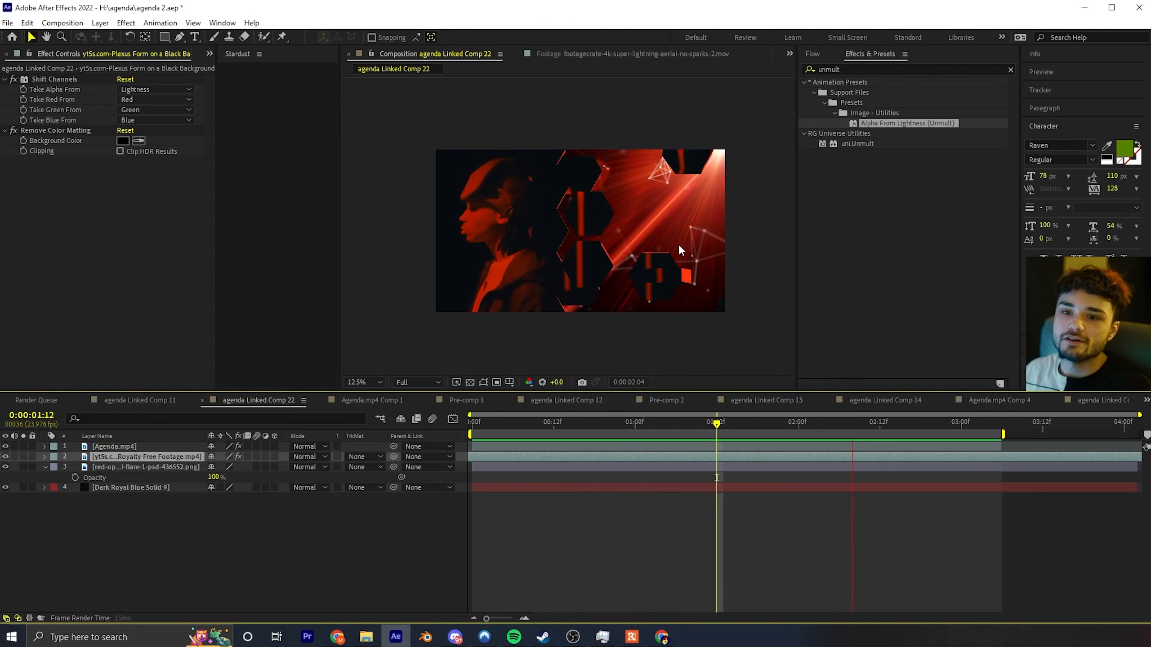
pyautogui.moveTo(891, 427); pyautogui.dragTo(846, 426)
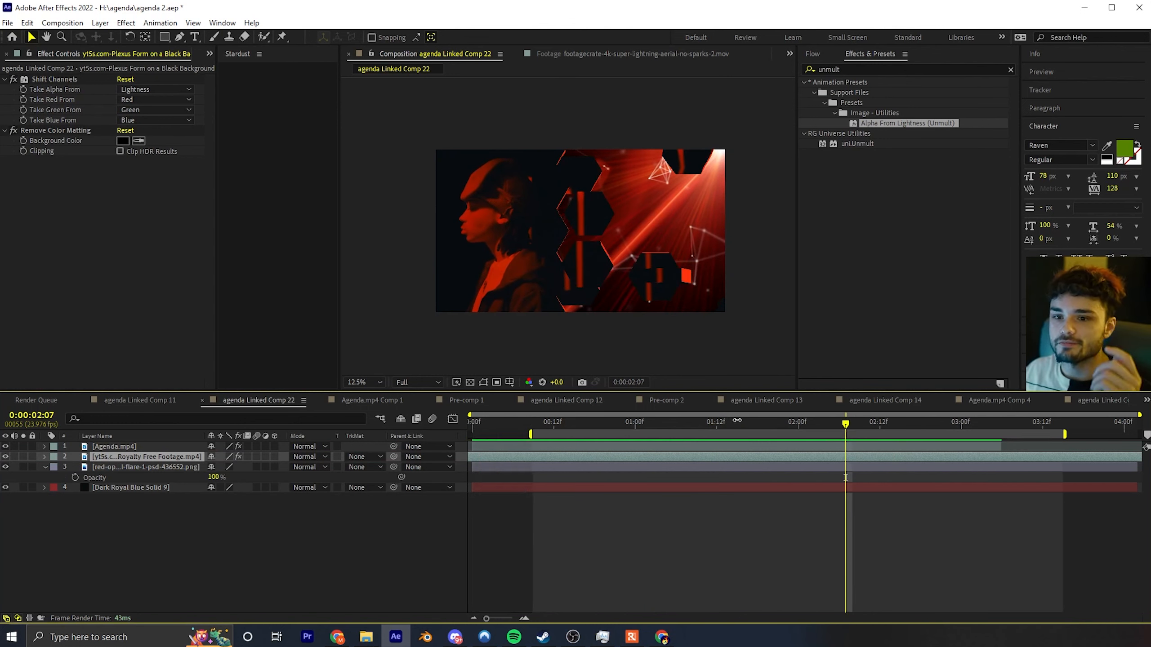
pyautogui.moveTo(647, 423); pyautogui.dragTo(688, 425)
pyautogui.rightClick(685, 453)
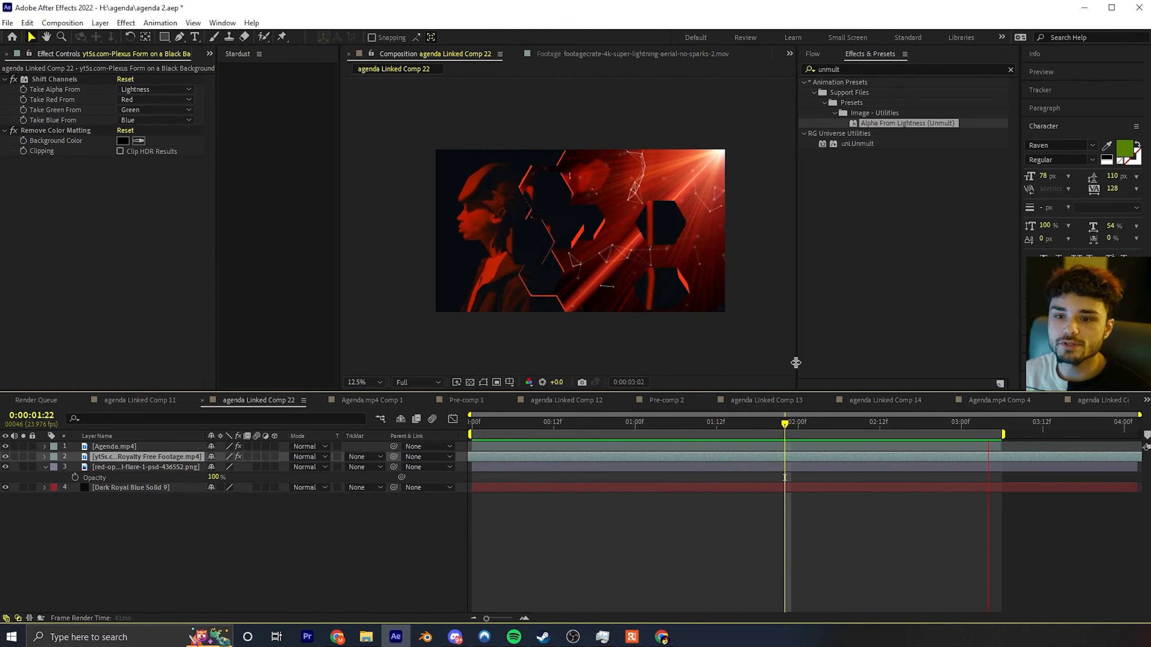
pyautogui.moveTo(772, 423); pyautogui.dragTo(839, 429)
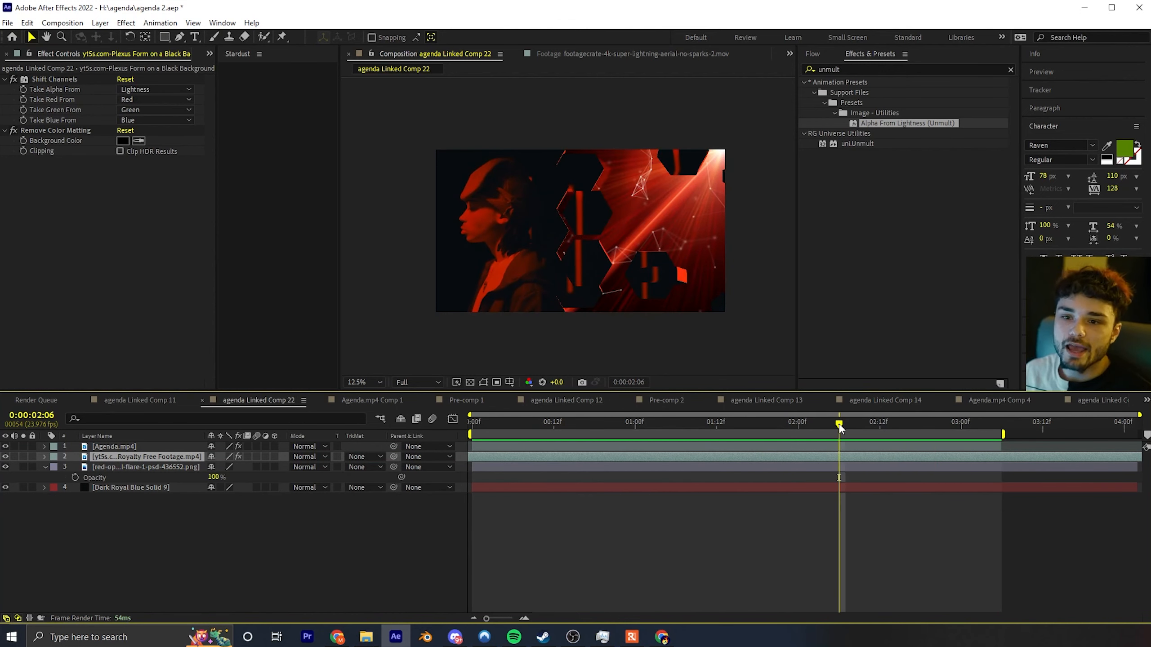
# Search the effects for "glow" and apply the Stylize Glow effect to the plexus footage layer.
pyautogui.click(902, 69)
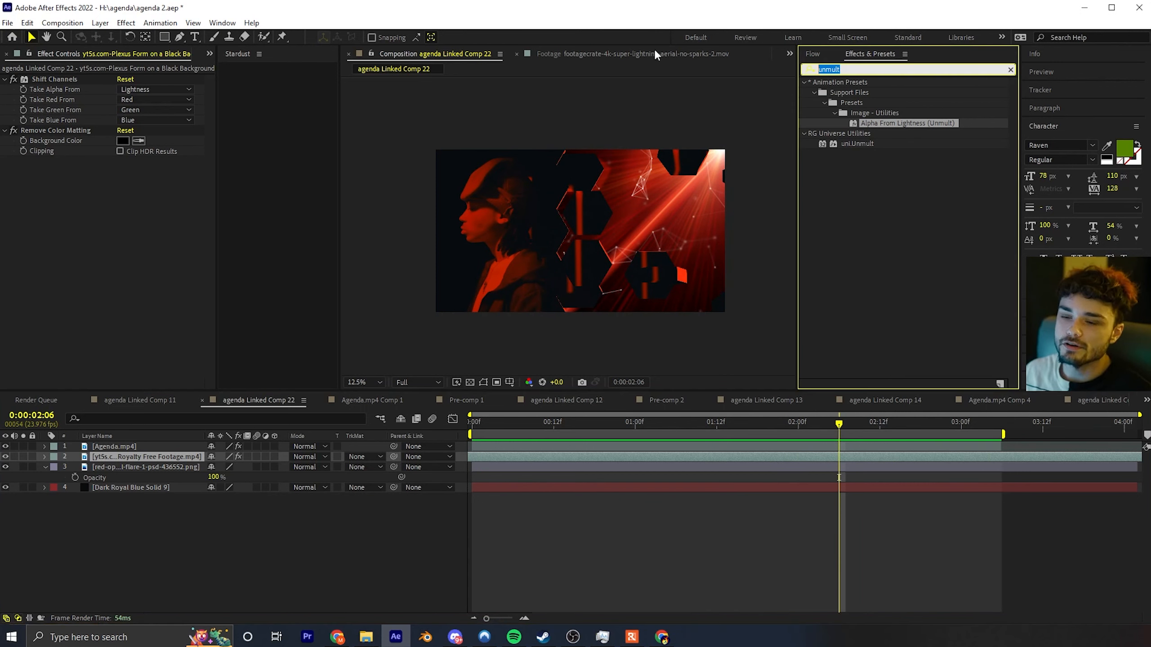
pyautogui.write('glow')
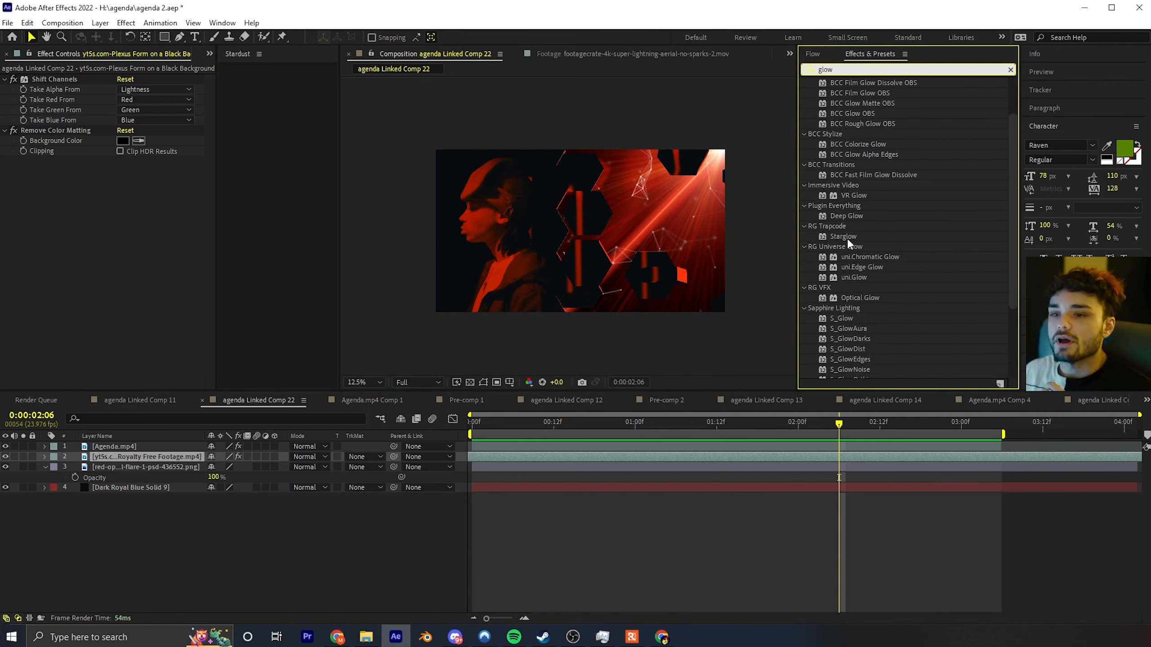
pyautogui.scroll(-5, 874, 289)
pyautogui.click(850, 220)
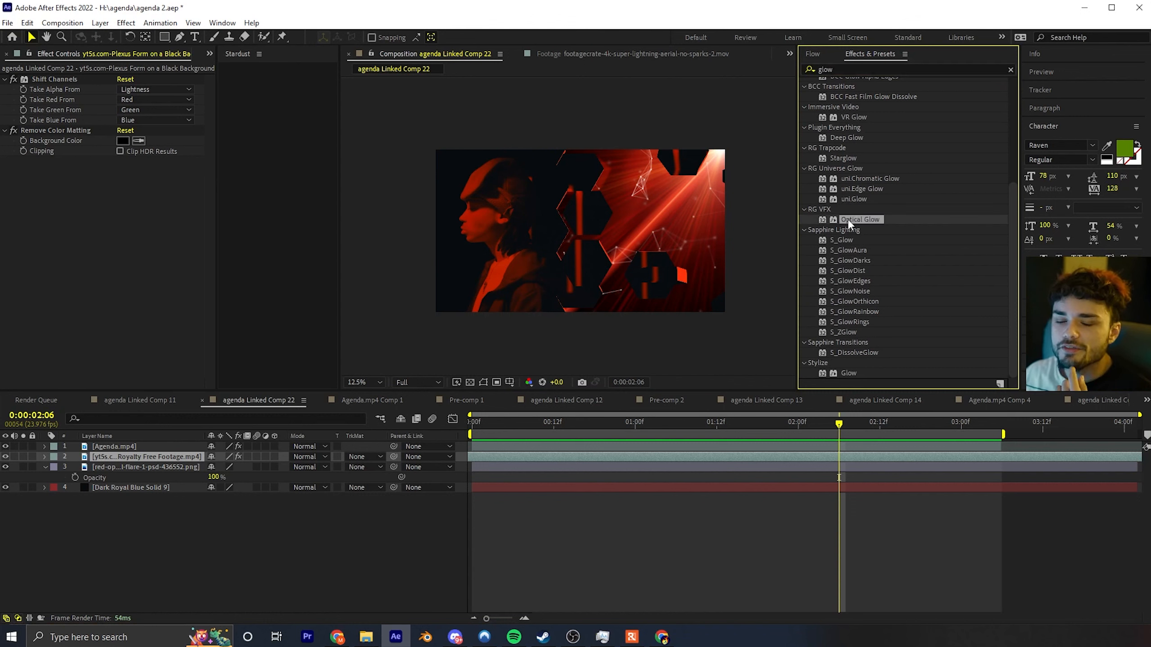
pyautogui.click(845, 373)
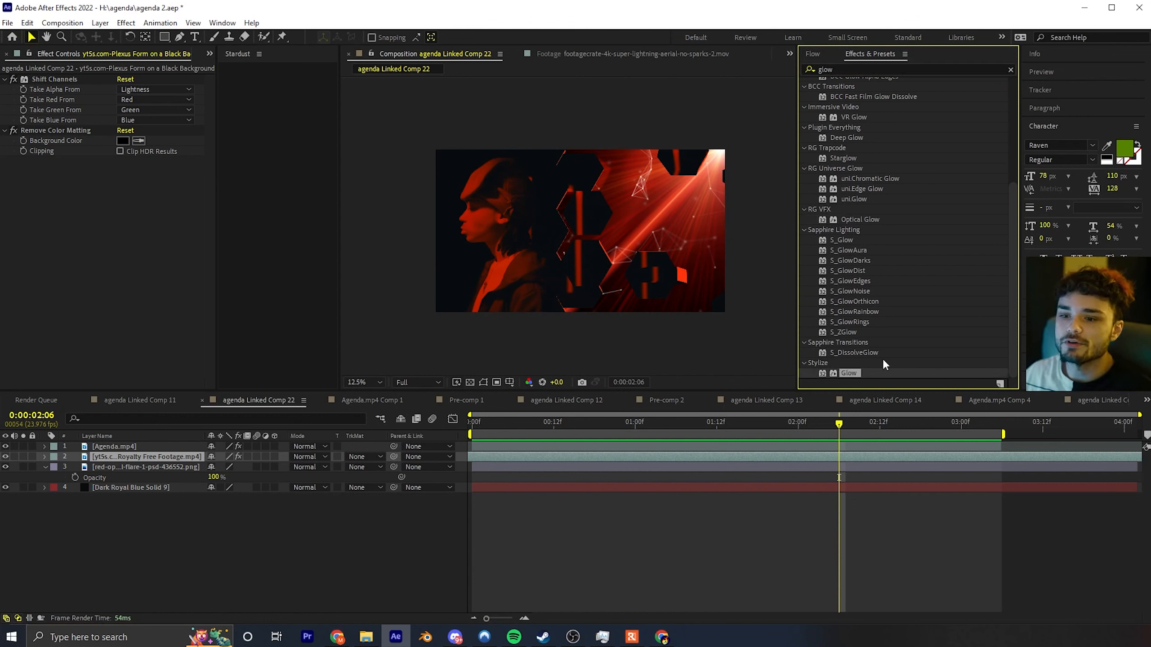
pyautogui.moveTo(852, 372); pyautogui.dragTo(150, 457)
# At 0:00:02:14, set the plexus footage's Glow Threshold to 29%, Glow Radius to 35 and Glow Intensity to 1.8.
pyautogui.scroll(1, 572, 288)
pyautogui.scroll(-1, 684, 189)
pyautogui.moveTo(566, 422); pyautogui.dragTo(893, 424)
pyautogui.moveTo(127, 181); pyautogui.dragTo(95, 180)
pyautogui.moveTo(127, 192)
pyautogui.mouseDown()
pyautogui.moveTo(167, 191)
pyautogui.moveTo(121, 200)
pyautogui.moveTo(167, 206)
pyautogui.moveTo(128, 182)
pyautogui.moveTo(119, 202)
pyautogui.mouseUp()
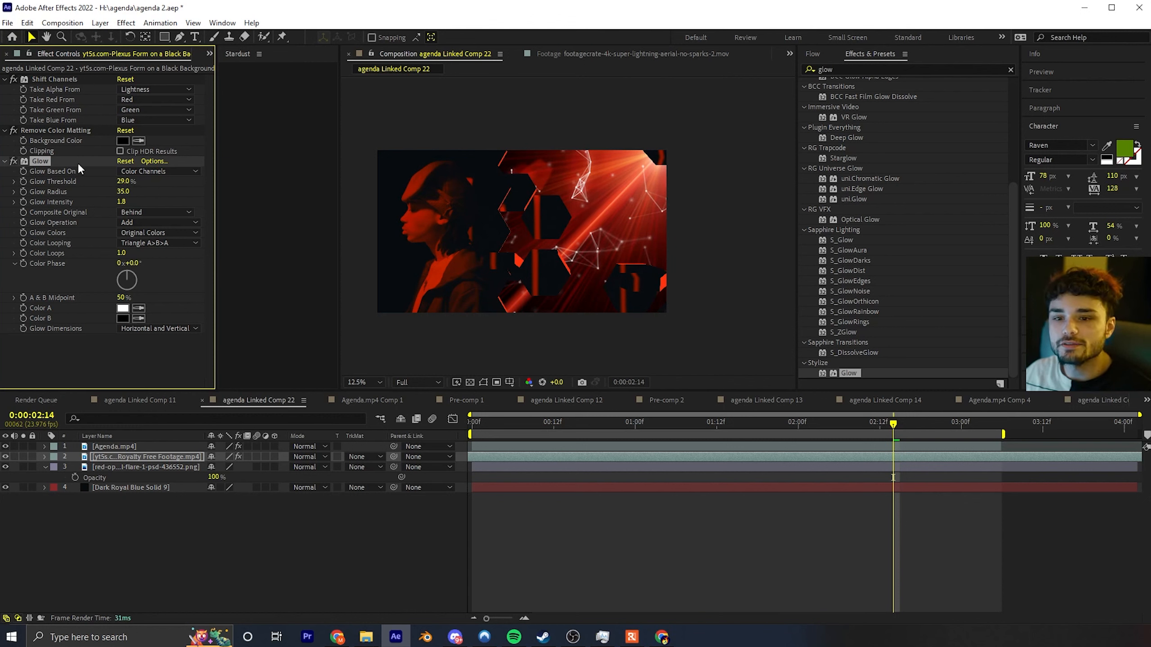
# Duplicate the Glow effect, set the copy's Glow Radius to 41, and preview the composition from the start.
pyautogui.hotkey('ctrl', 'd')
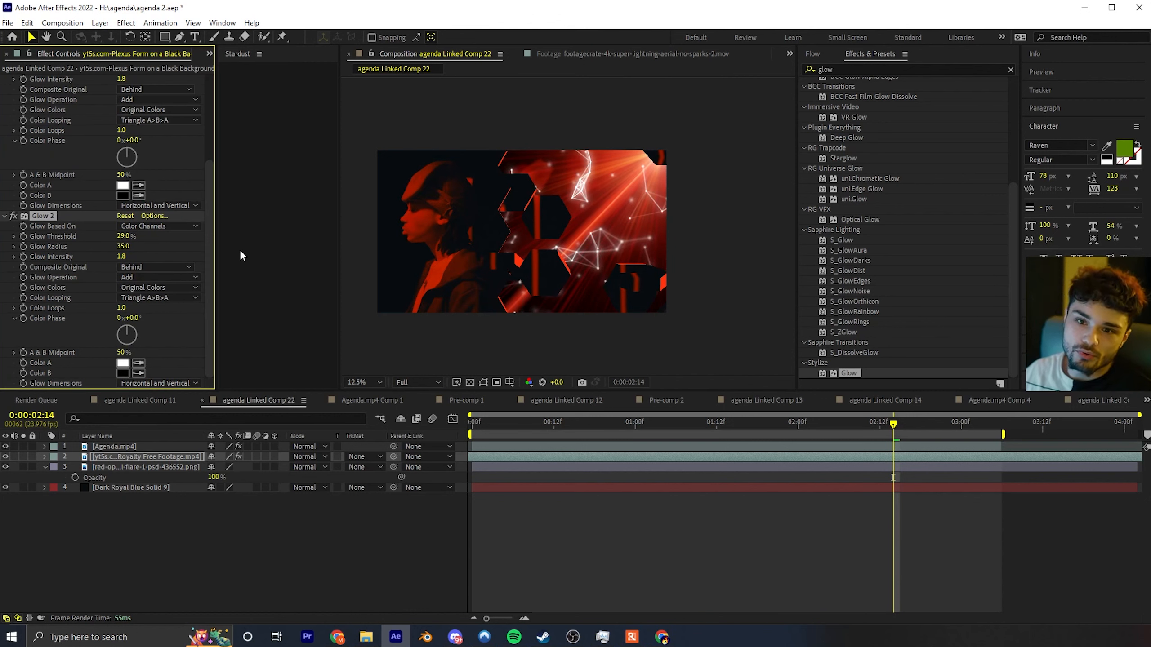
pyautogui.moveTo(137, 246); pyautogui.dragTo(107, 255)
pyautogui.moveTo(649, 431); pyautogui.dragTo(221, 403)
pyautogui.press('space')
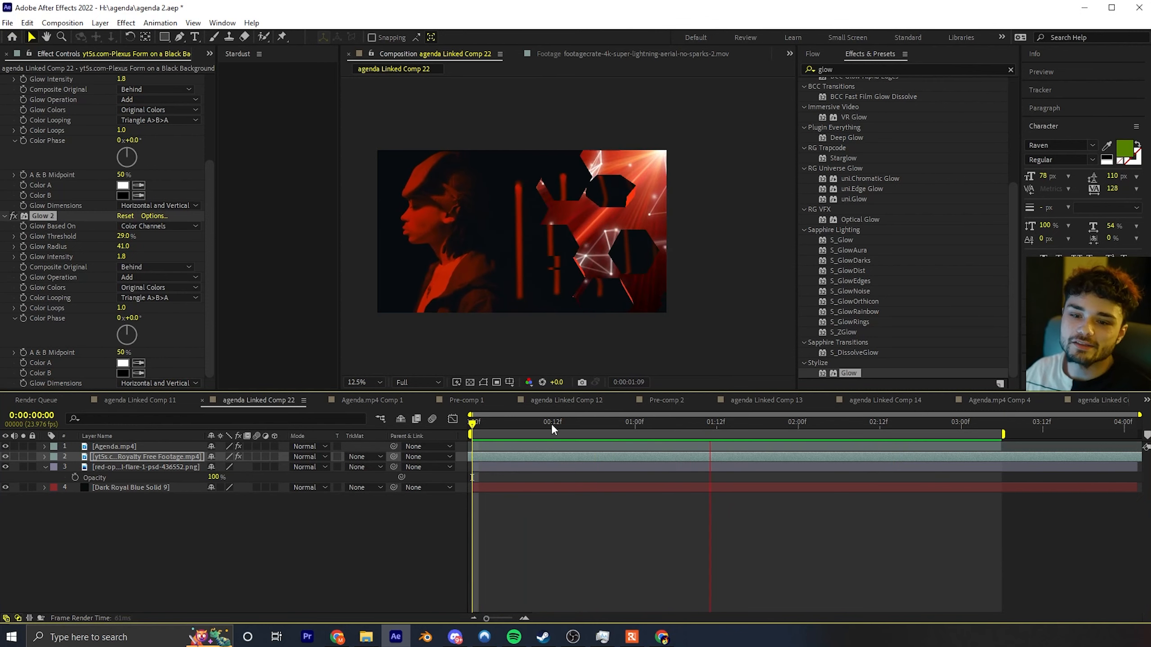
pyautogui.press('space')
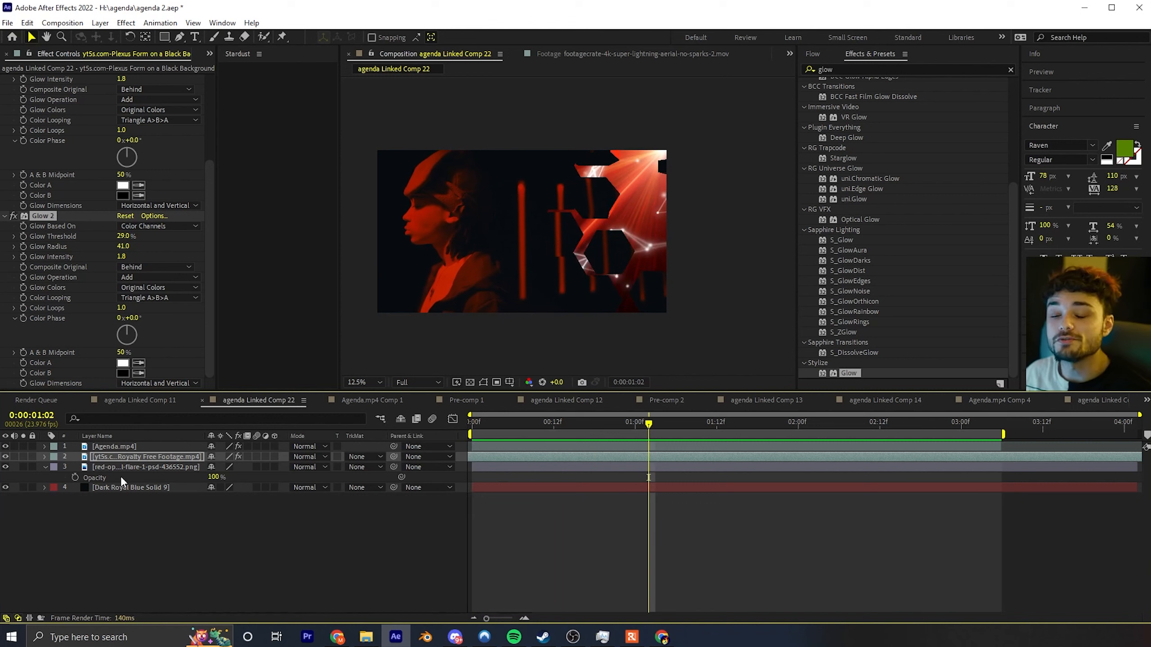
# Duplicate the Agenda.mp4 layer, return to the first frame, and give the top copy a dark green label.
pyautogui.click(155, 445)
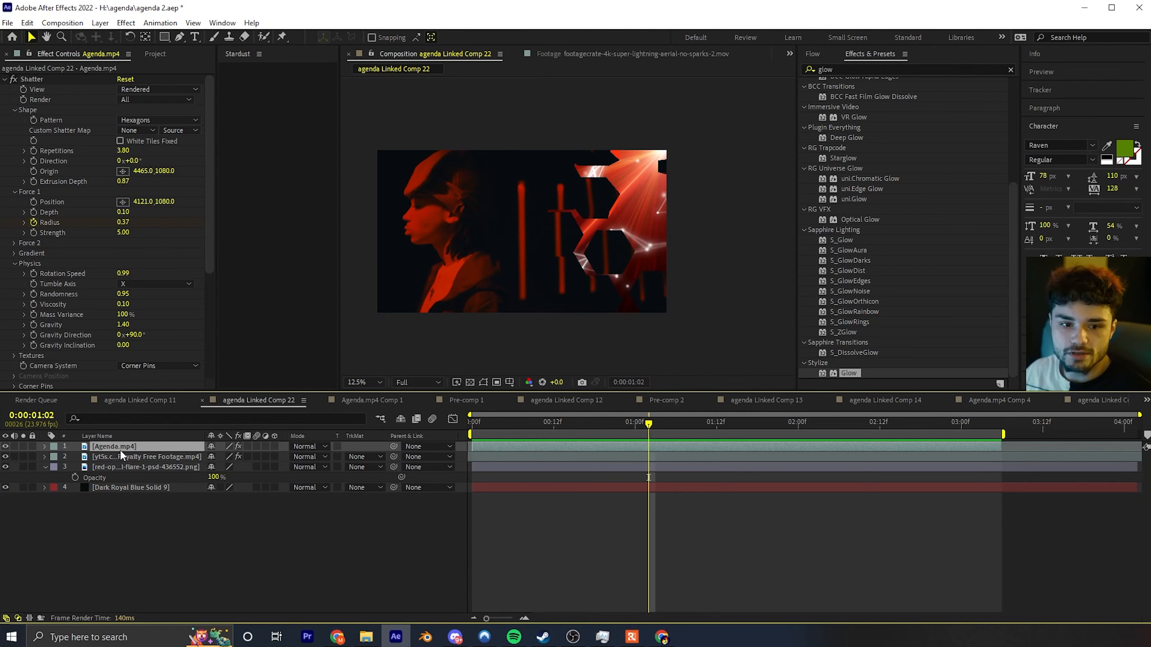
pyautogui.hotkey('ctrl', 'd')
pyautogui.press('Home')
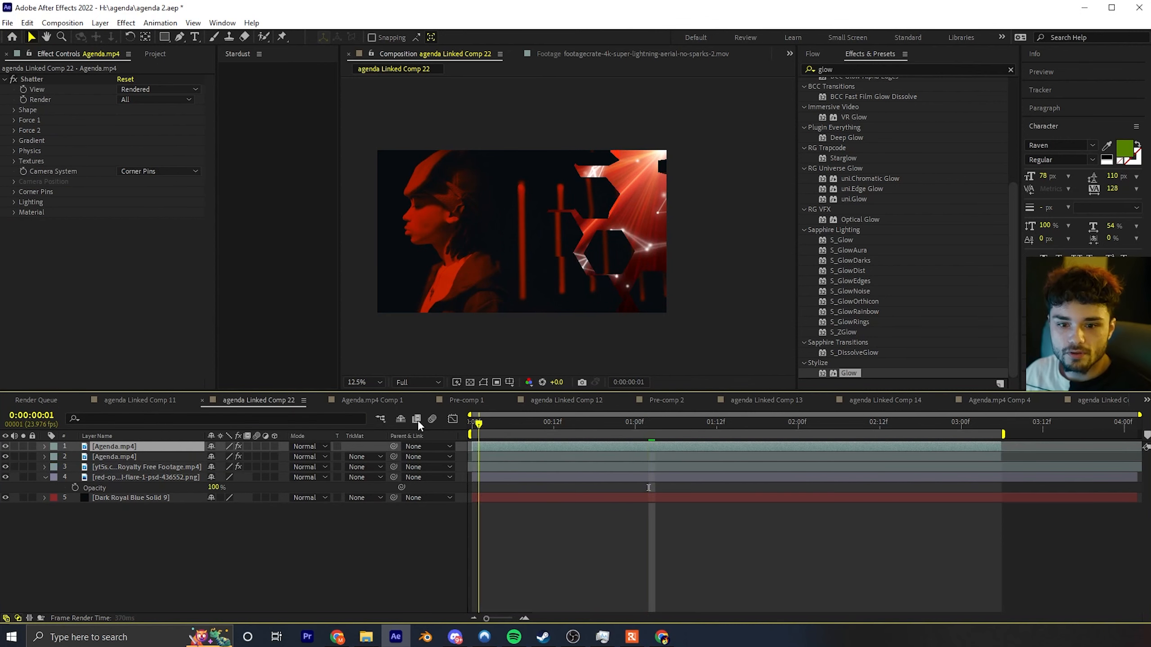
pyautogui.click(29, 79)
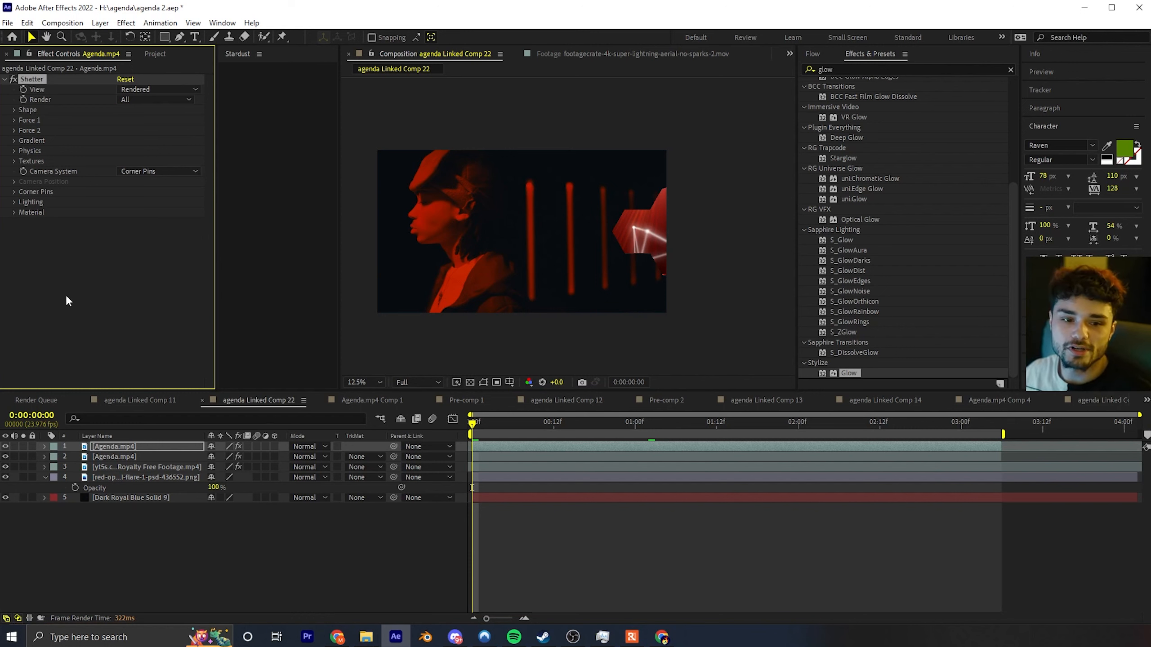
pyautogui.click(53, 446)
pyautogui.click(105, 324)
pyautogui.click(53, 447)
pyautogui.click(90, 430)
pyautogui.click(54, 446)
pyautogui.click(91, 443)
# Delete the Shatter effect from the top Agenda.mp4 copy.
pyautogui.click(114, 457)
pyautogui.click(114, 446)
pyautogui.click(46, 77)
pyautogui.press('Delete')
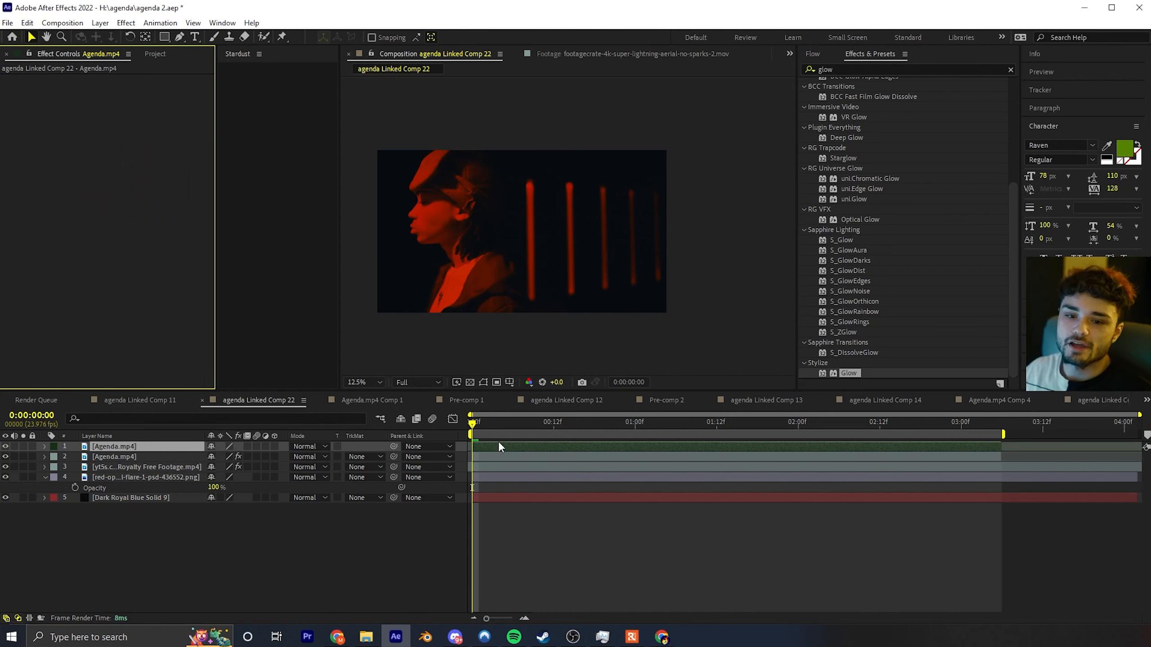
# Use the Roto Brush on the top Agenda.mp4 copy to isolate the woman's head and body from the background.
pyautogui.click(263, 37)
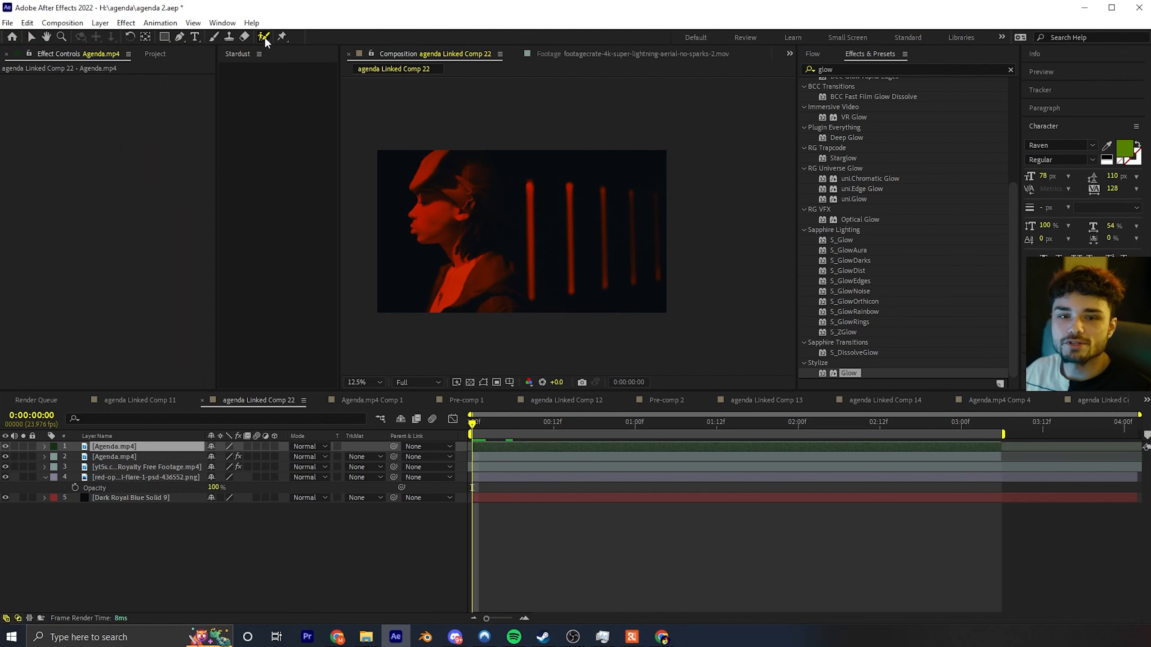
pyautogui.doubleClick(444, 215)
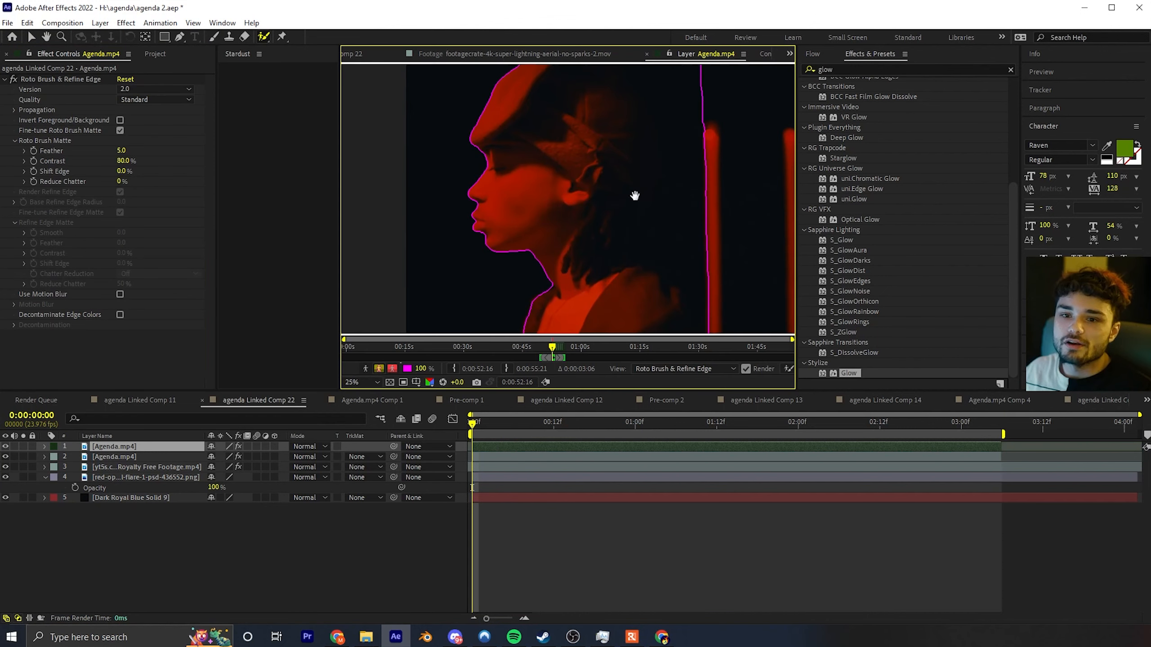
pyautogui.moveTo(649, 235); pyautogui.dragTo(554, 190)
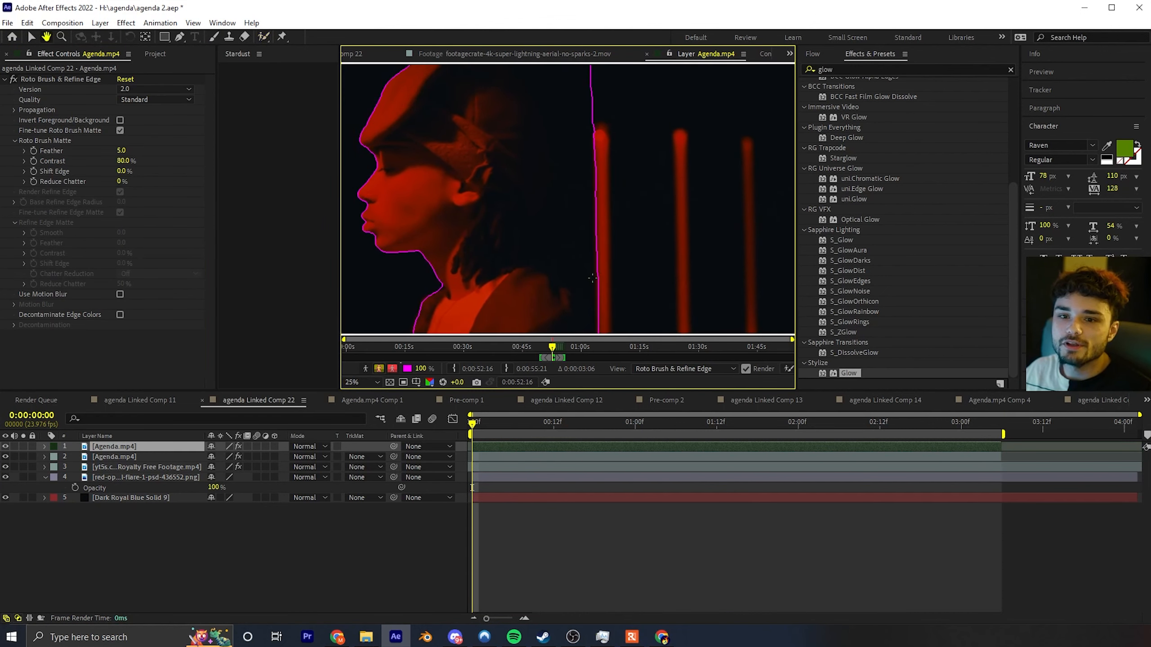
pyautogui.moveTo(544, 85); pyautogui.dragTo(559, 113)
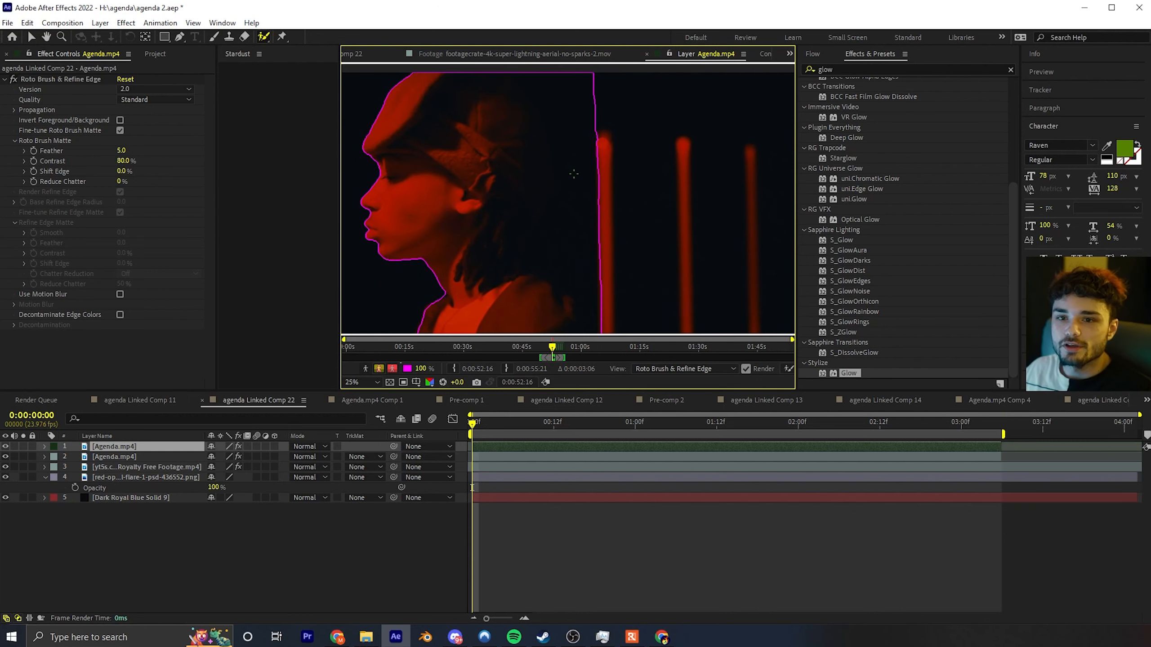
pyautogui.press(',')
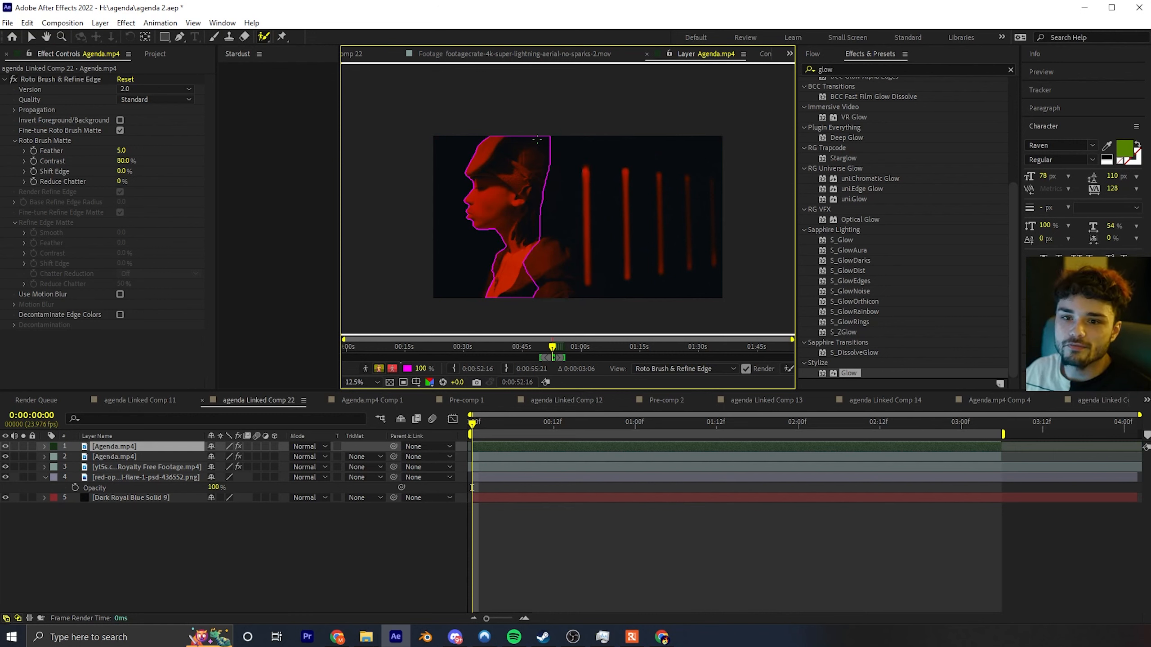
pyautogui.moveTo(536, 181)
pyautogui.mouseDown()
pyautogui.moveTo(536, 238)
pyautogui.moveTo(573, 301)
pyautogui.mouseUp()
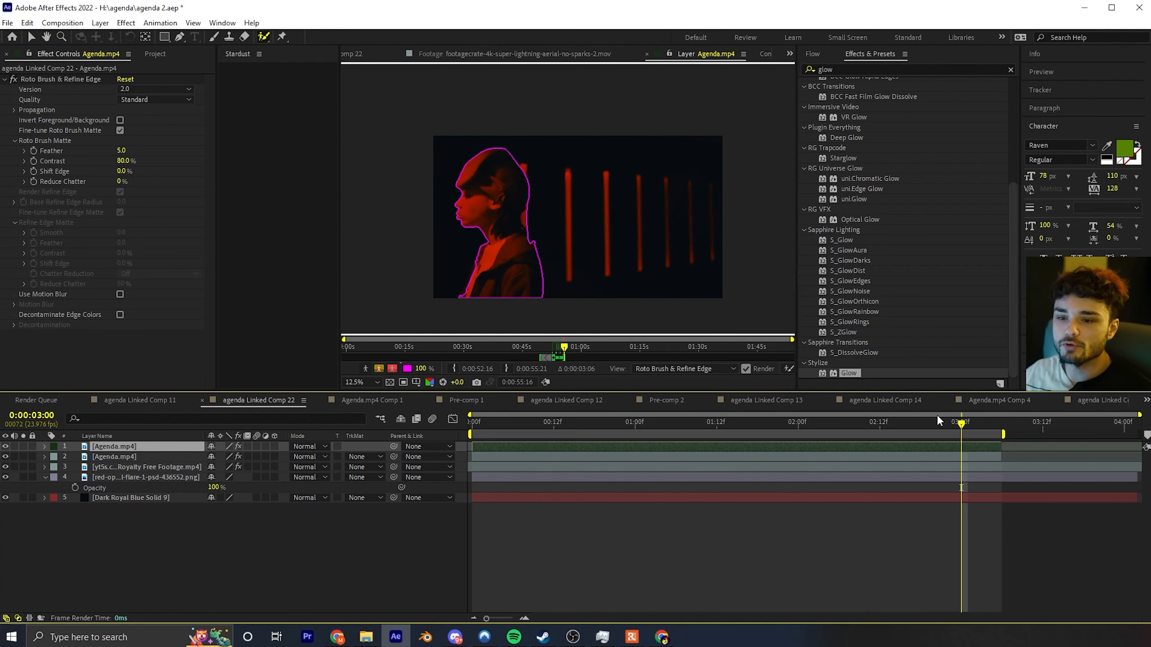
# Widen the layer viewer, freeze the Roto Brush matte, and preview the composition from the first frame.
pyautogui.moveTo(796, 308); pyautogui.dragTo(1037, 309)
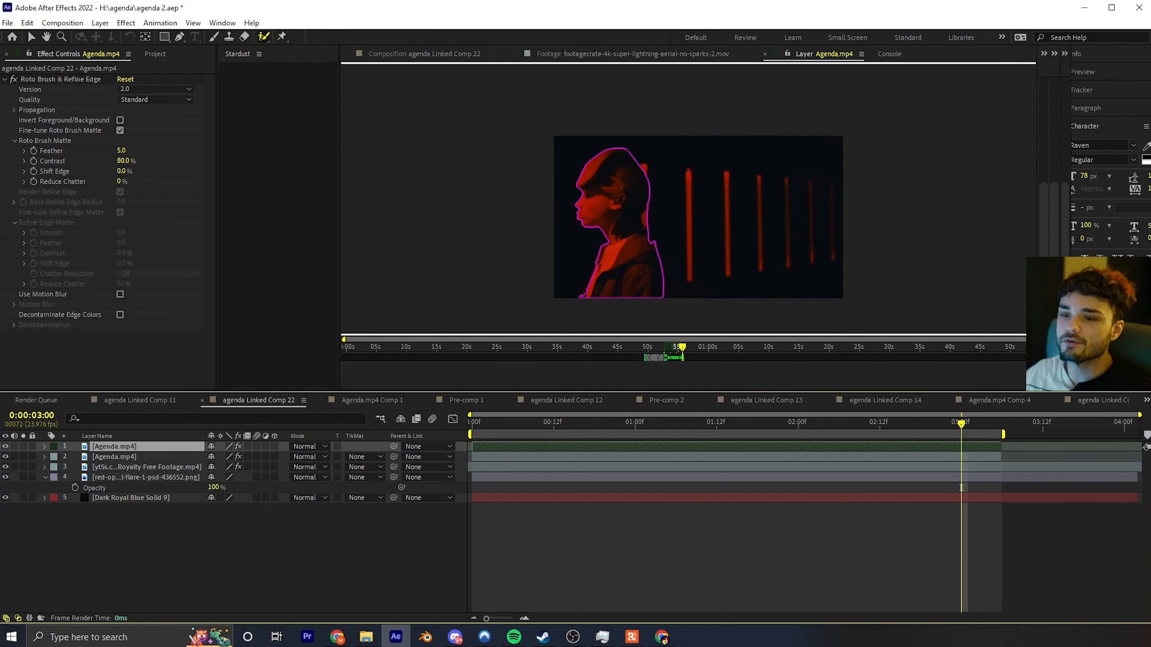
pyautogui.click(920, 370)
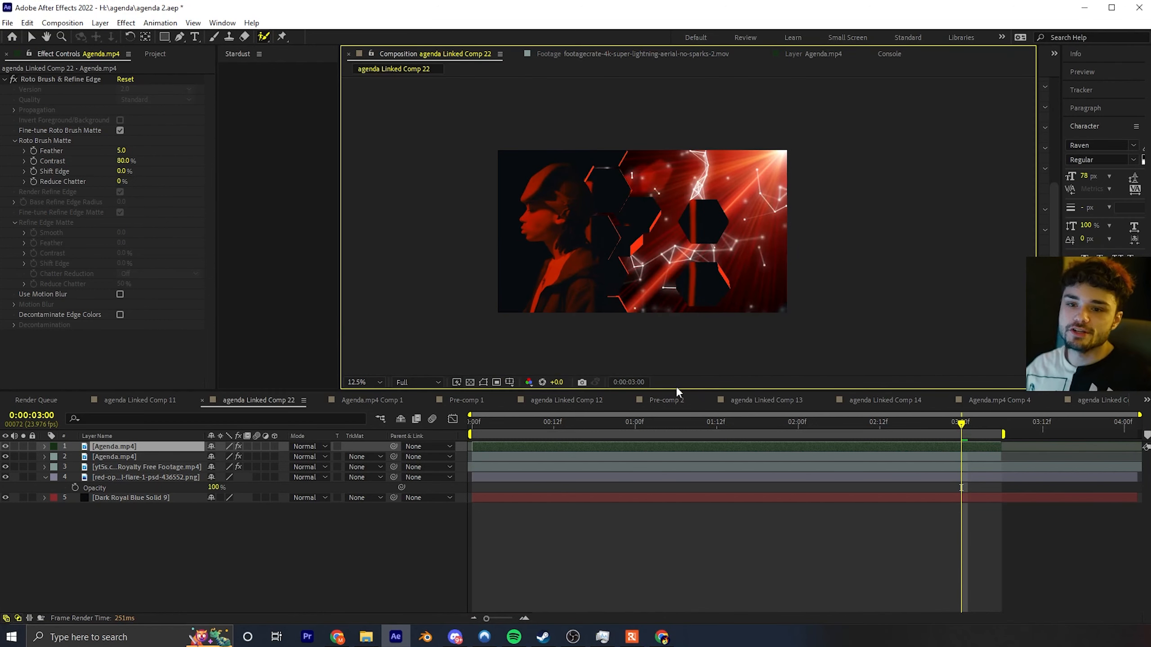
pyautogui.moveTo(649, 425); pyautogui.dragTo(398, 409)
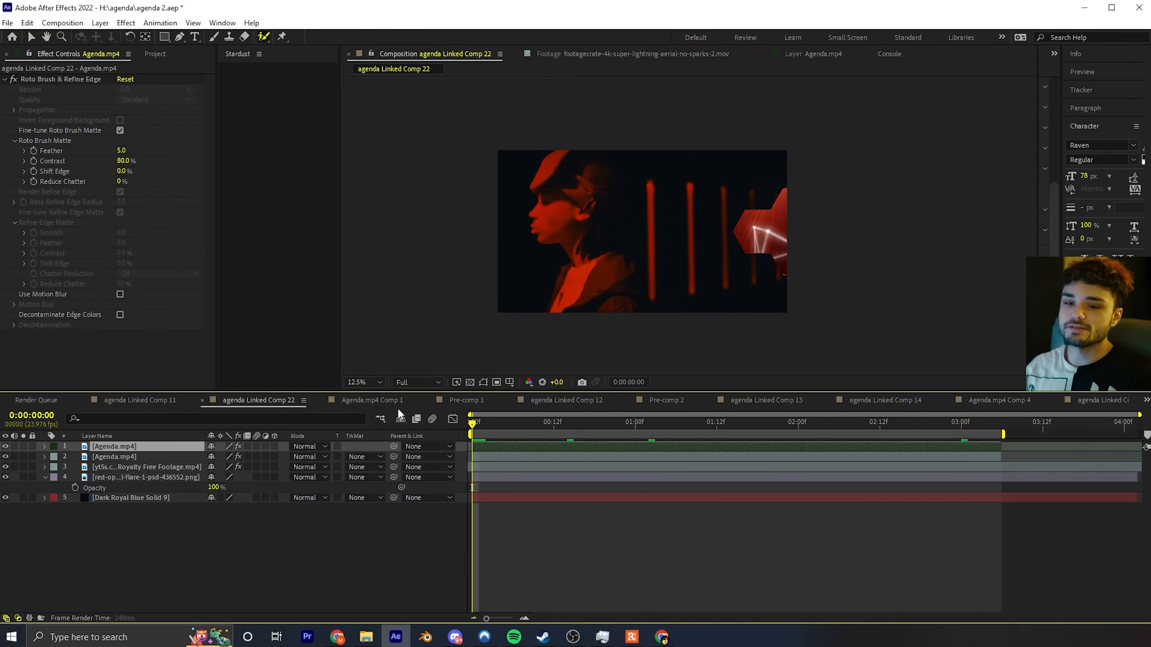
pyautogui.press('space')
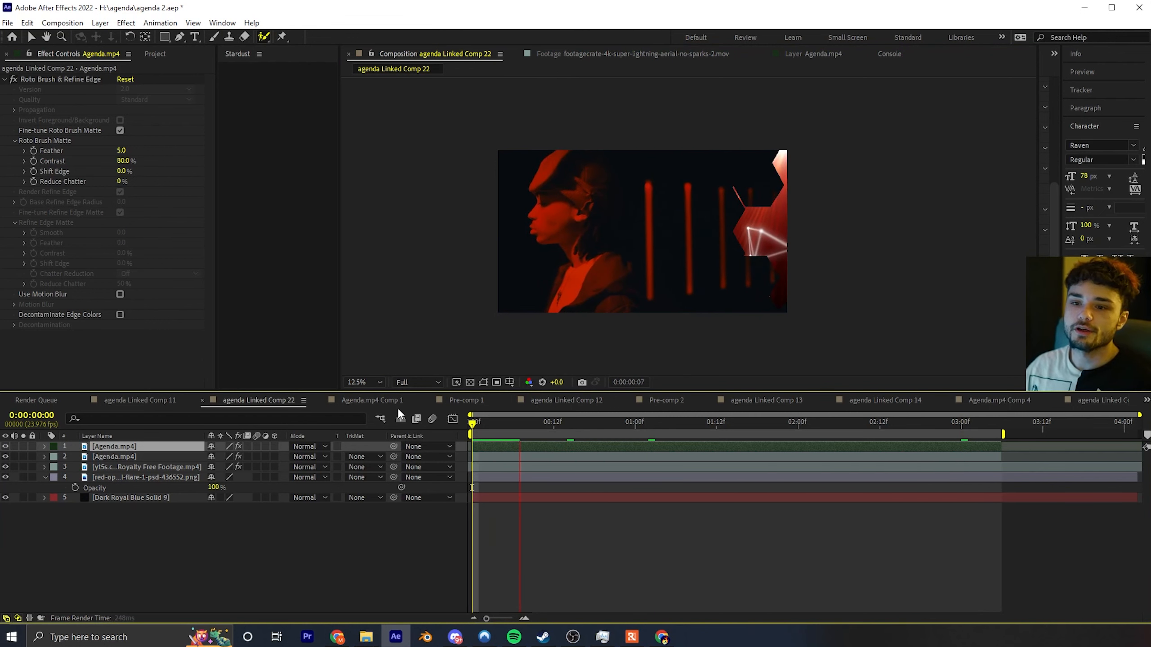